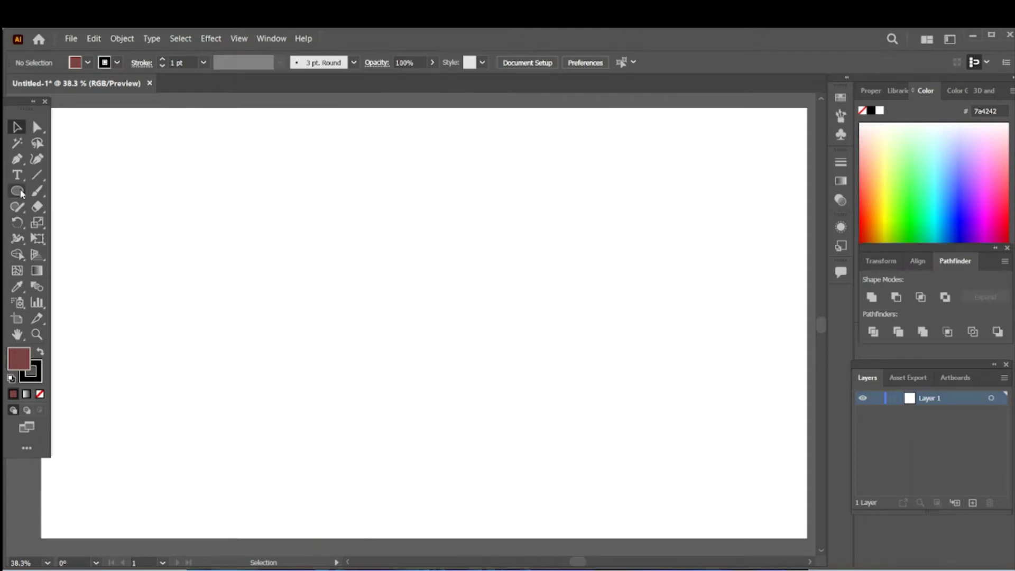
# Step: Draw a large dark-red circle and copy it upward, shrinking the copy into a head
pyautogui.moveTo(389, 271); pyautogui.dragTo(556, 467)
pyautogui.press('v')
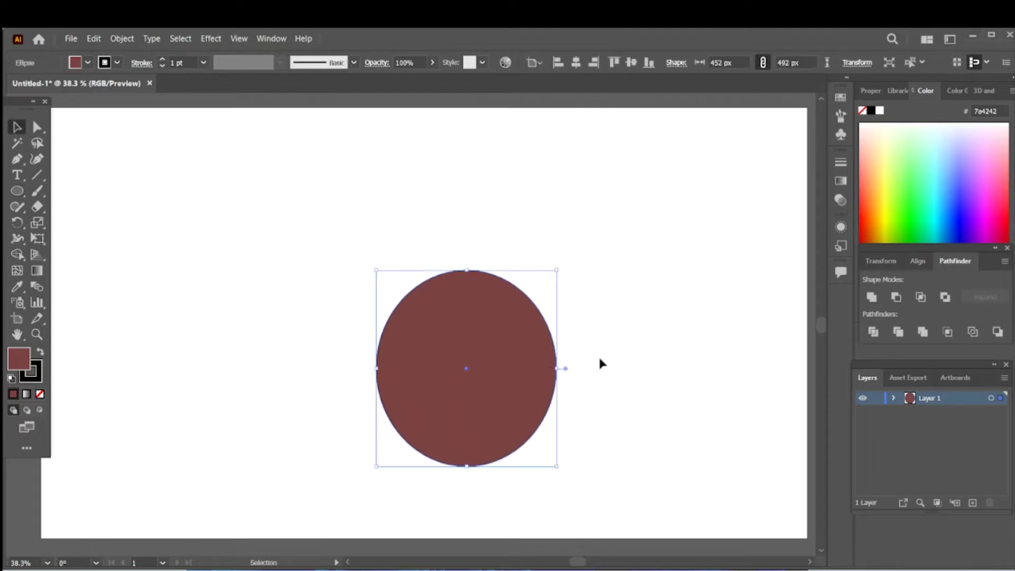
pyautogui.click(599, 354)
pyautogui.moveTo(519, 400); pyautogui.dragTo(518, 271)
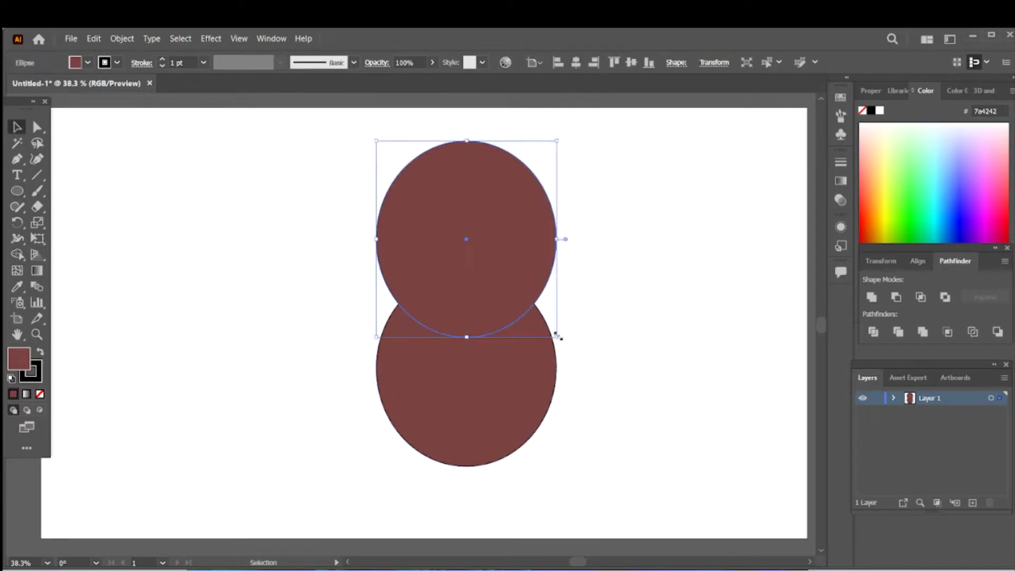
pyautogui.moveTo(556, 336); pyautogui.dragTo(515, 289)
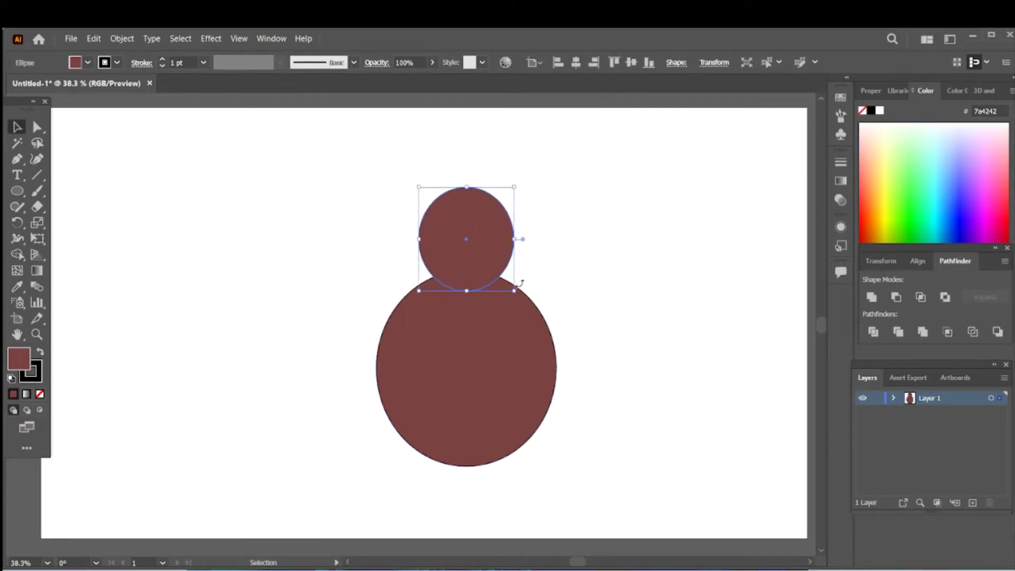
# Step: Rotate, raise and resize the head circle, then horizontally centre both circles
pyautogui.moveTo(529, 183); pyautogui.dragTo(544, 277)
pyautogui.moveTo(486, 251)
pyautogui.mouseDown()
pyautogui.moveTo(487, 222)
pyautogui.moveTo(527, 214)
pyautogui.mouseUp()
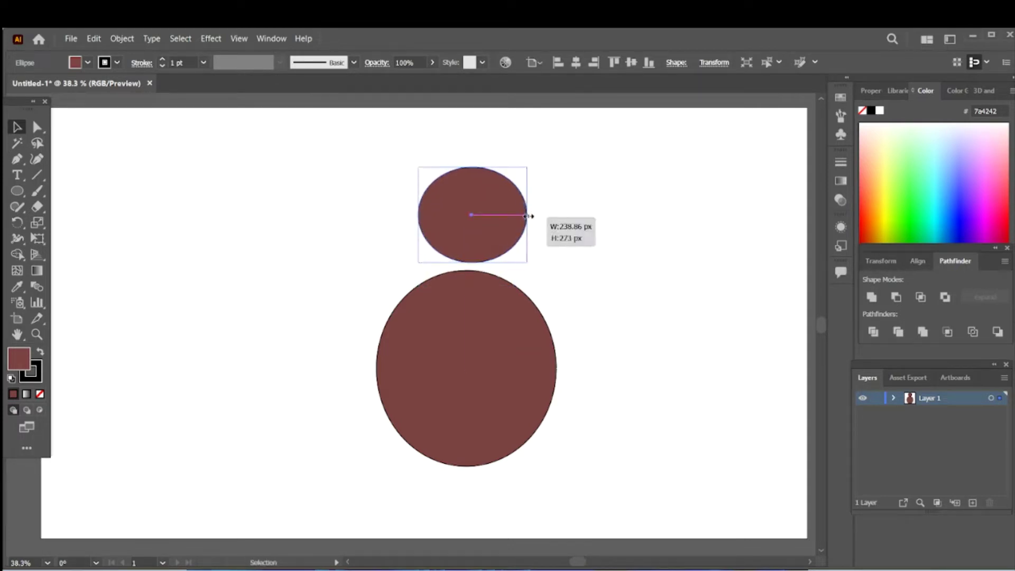
pyautogui.moveTo(418, 216); pyautogui.dragTo(413, 216)
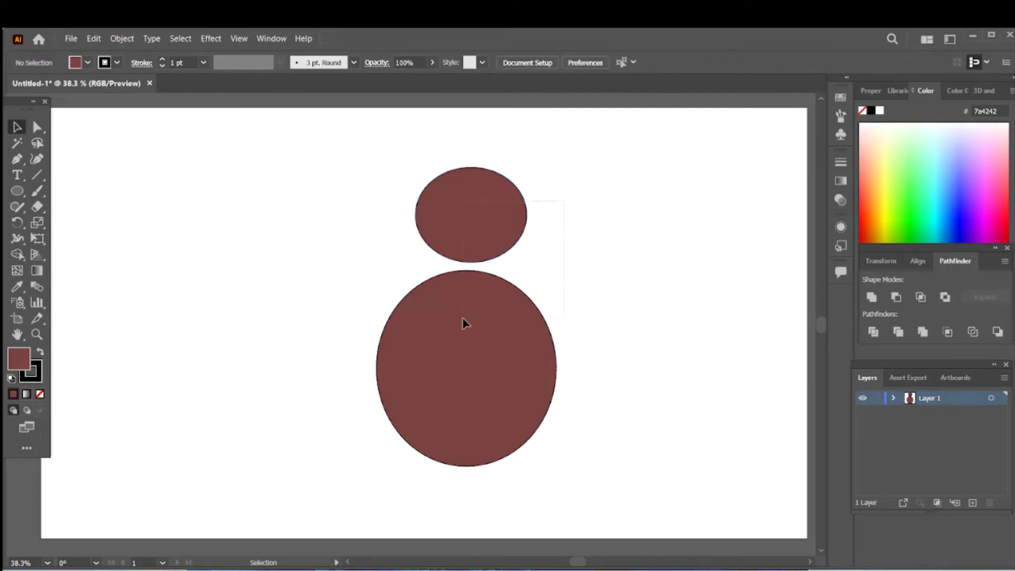
pyautogui.hotkey('ctrl', 'a')
pyautogui.click(576, 62)
pyautogui.click(664, 239)
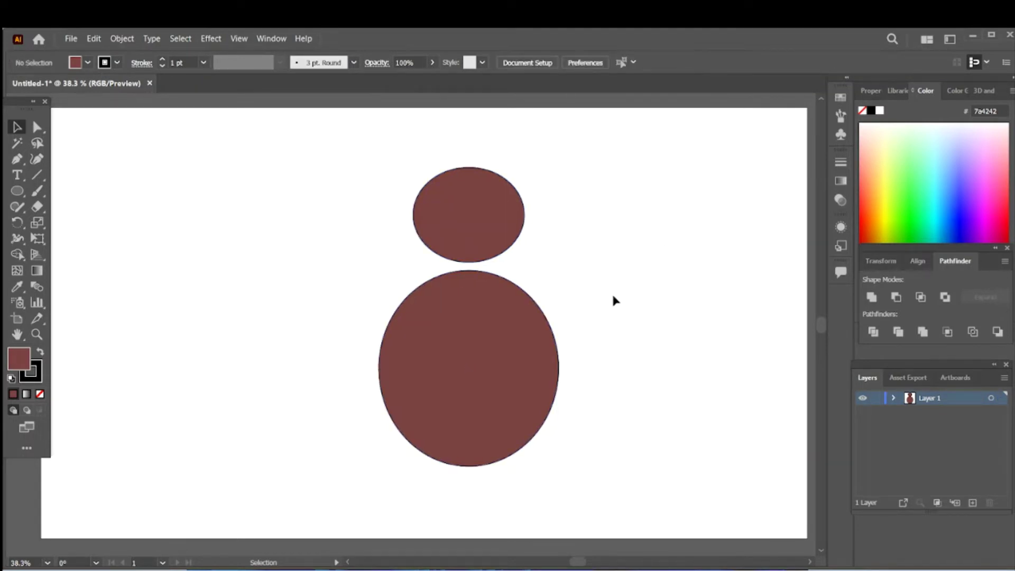
# Step: Fill the body circle white and eyedrop the white fill onto the head
pyautogui.click(526, 376)
pyautogui.click(879, 112)
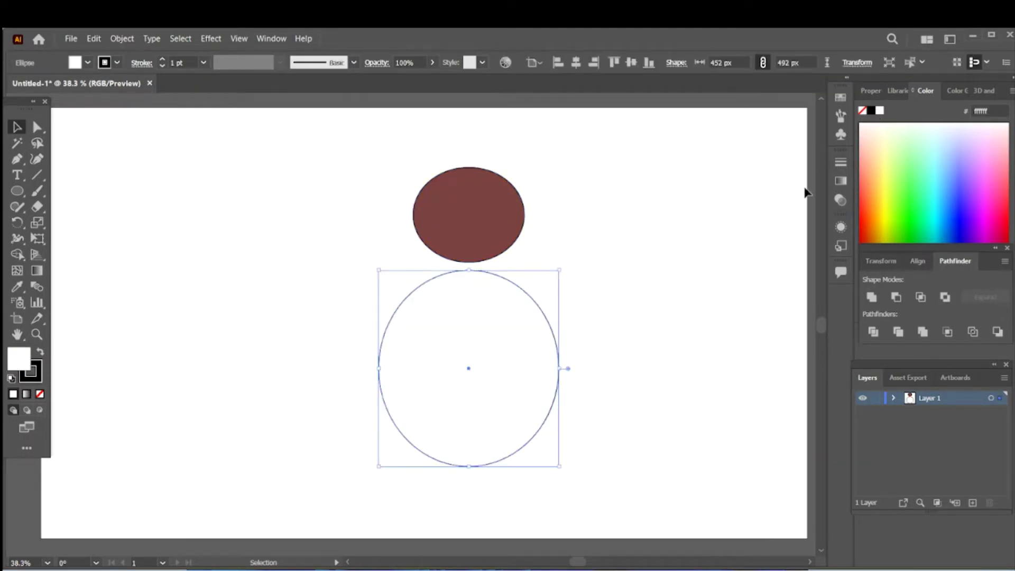
pyautogui.click(578, 338)
pyautogui.click(509, 183)
pyautogui.press('i')
pyautogui.click(505, 375)
pyautogui.press('v')
pyautogui.click(563, 297)
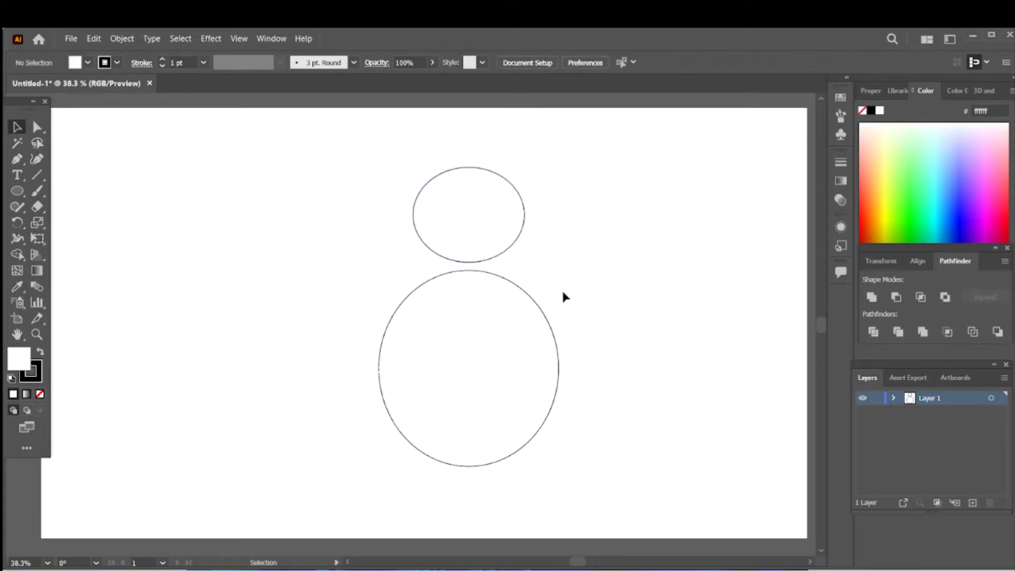
# Step: Pen-draw a closed curved neck band bridging the head and body
pyautogui.scroll(1, 426, 275)
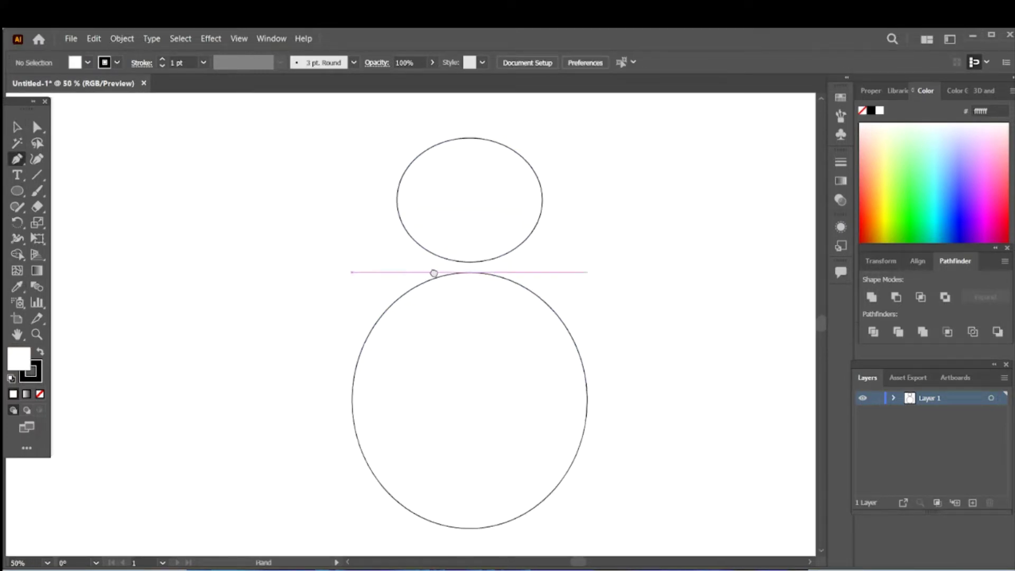
pyautogui.click(411, 237)
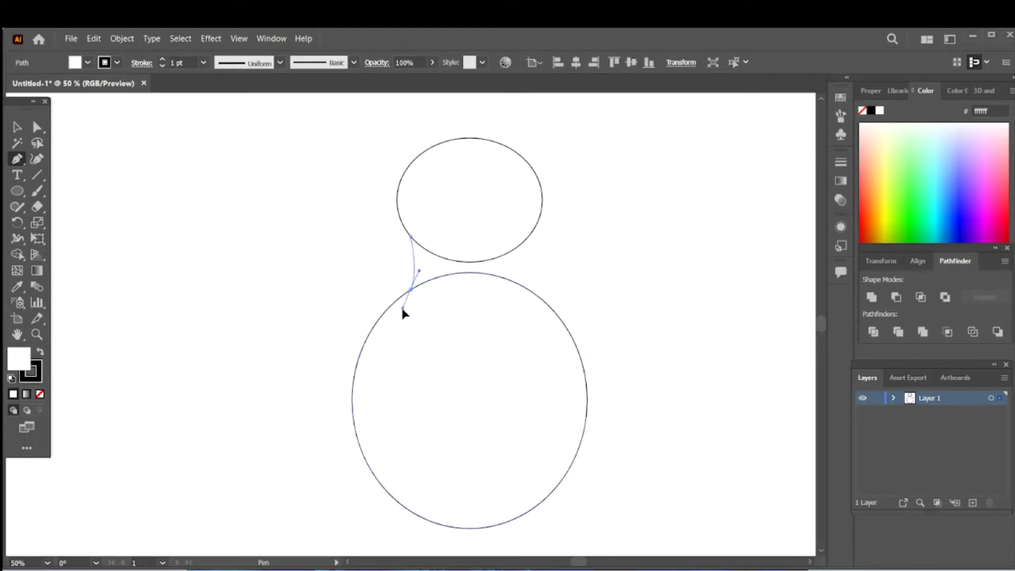
pyautogui.moveTo(402, 310); pyautogui.dragTo(403, 309)
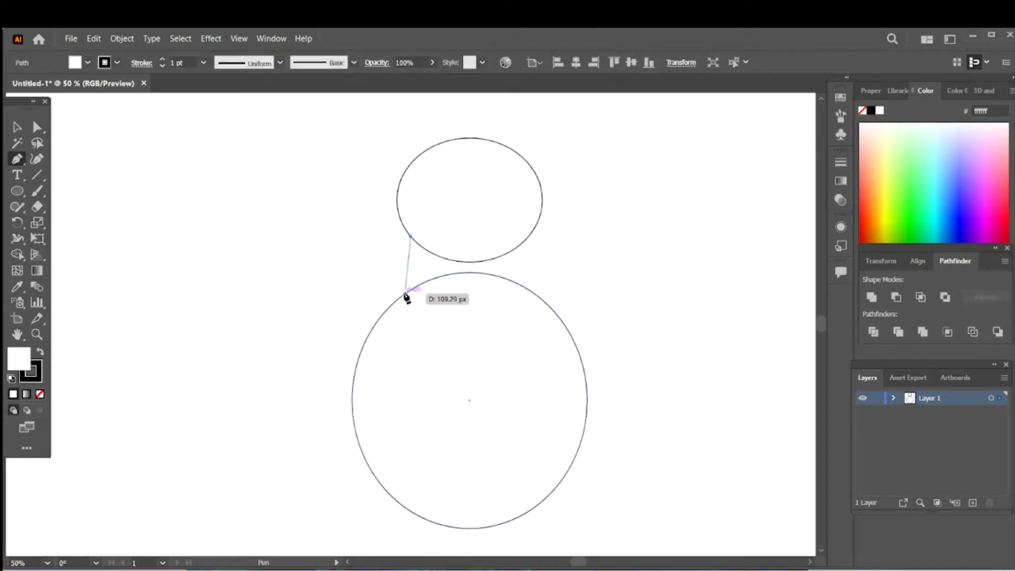
pyautogui.click(406, 292)
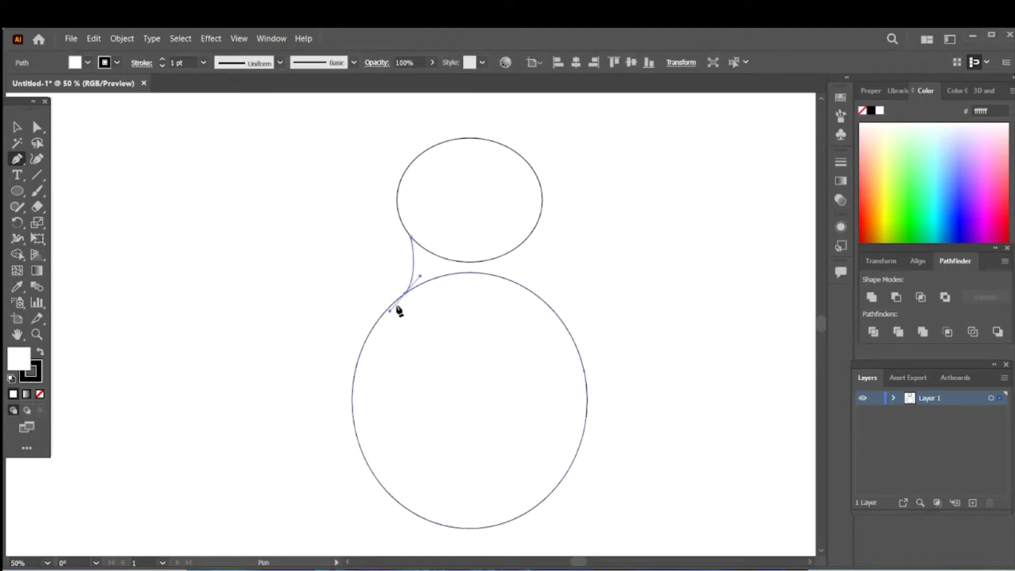
pyautogui.moveTo(488, 298); pyautogui.dragTo(509, 307)
pyautogui.click(534, 292)
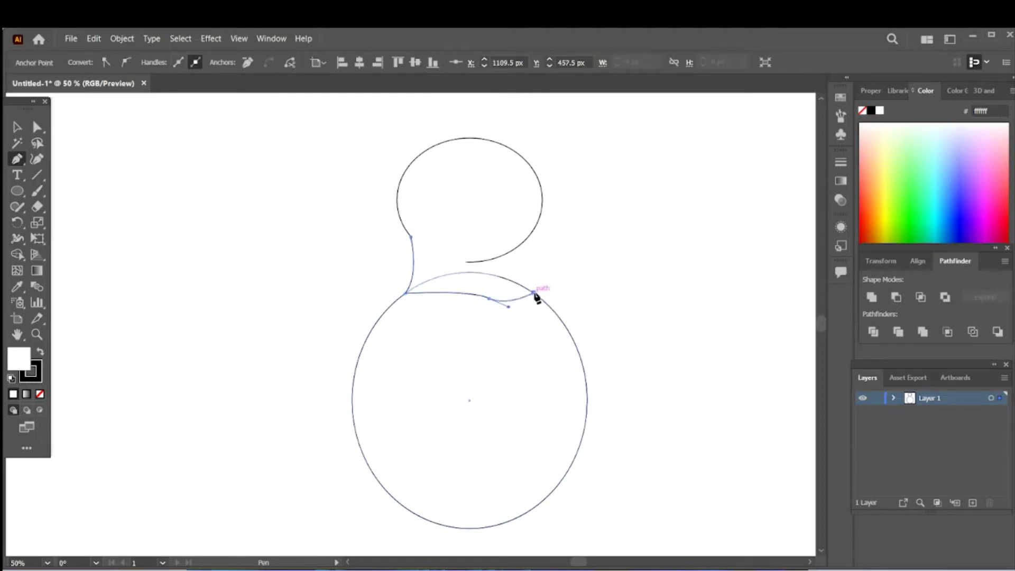
pyautogui.moveTo(527, 241); pyautogui.dragTo(539, 243)
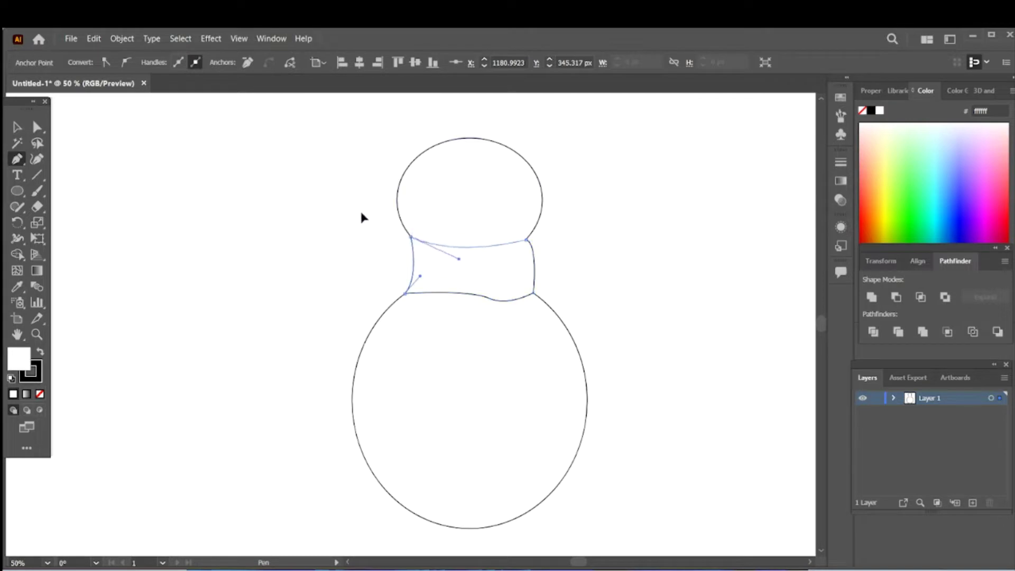
# Step: Fill the neck band with red ad1212 to make the scarf
pyautogui.press('v')
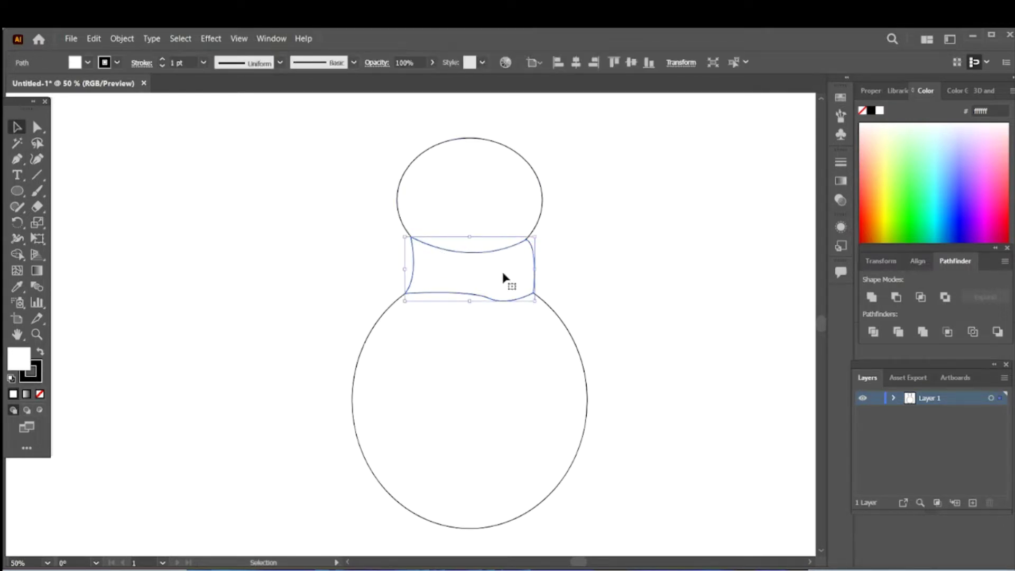
pyautogui.doubleClick(16, 365)
pyautogui.click(490, 268)
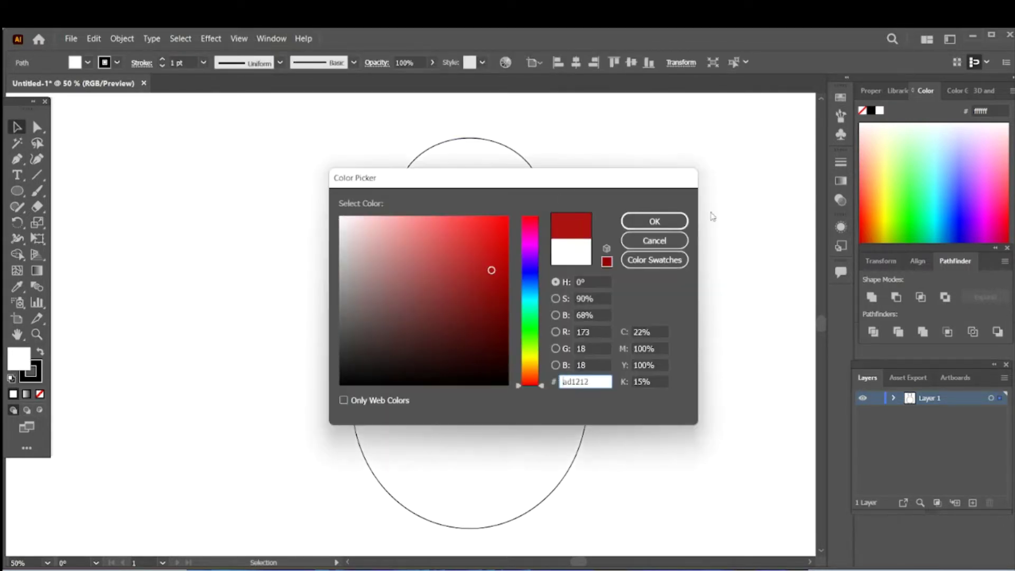
pyautogui.click(656, 220)
pyautogui.click(665, 238)
# Step: Draw a folded strip across the scarf's left side with no stroke and fill 9b1212
pyautogui.scroll(1, 378, 268)
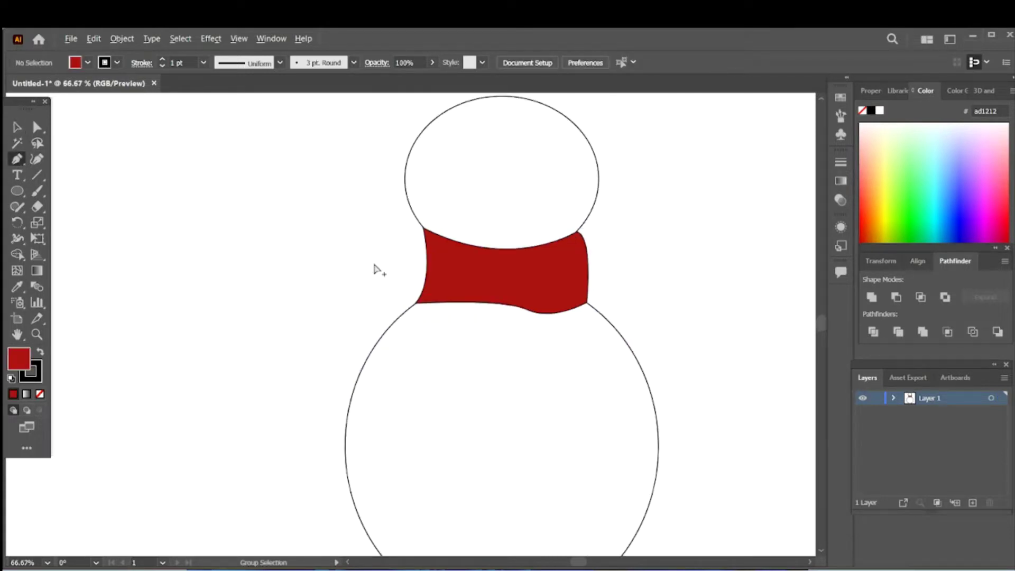
pyautogui.scroll(2, 402, 254)
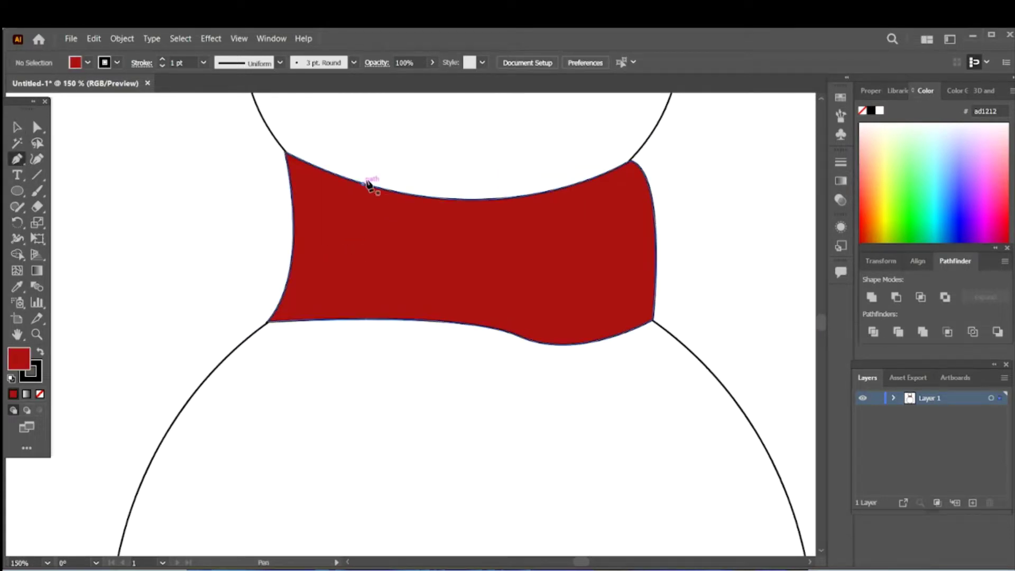
pyautogui.moveTo(370, 178); pyautogui.dragTo(435, 200)
pyautogui.click(434, 196)
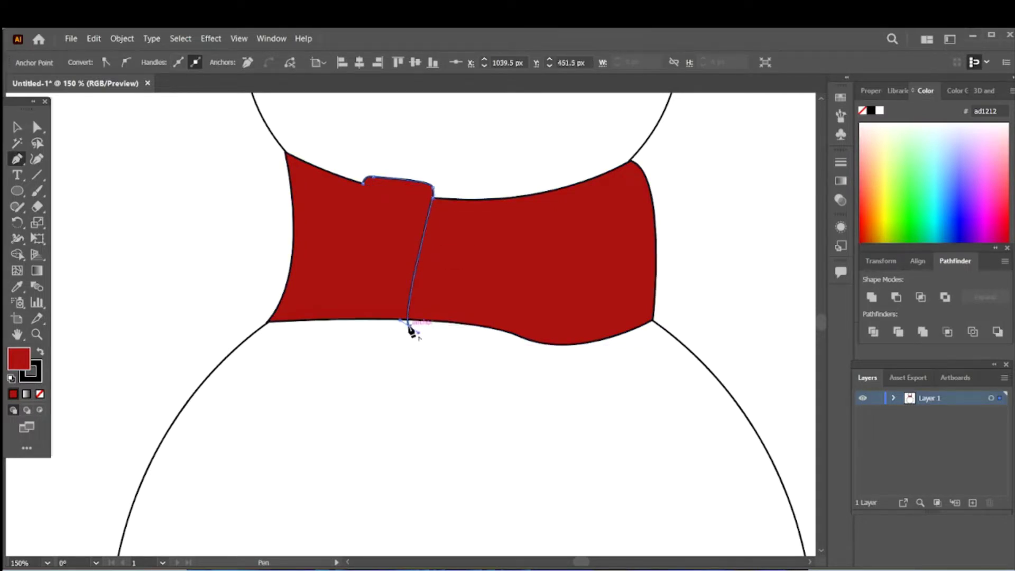
pyautogui.click(409, 321)
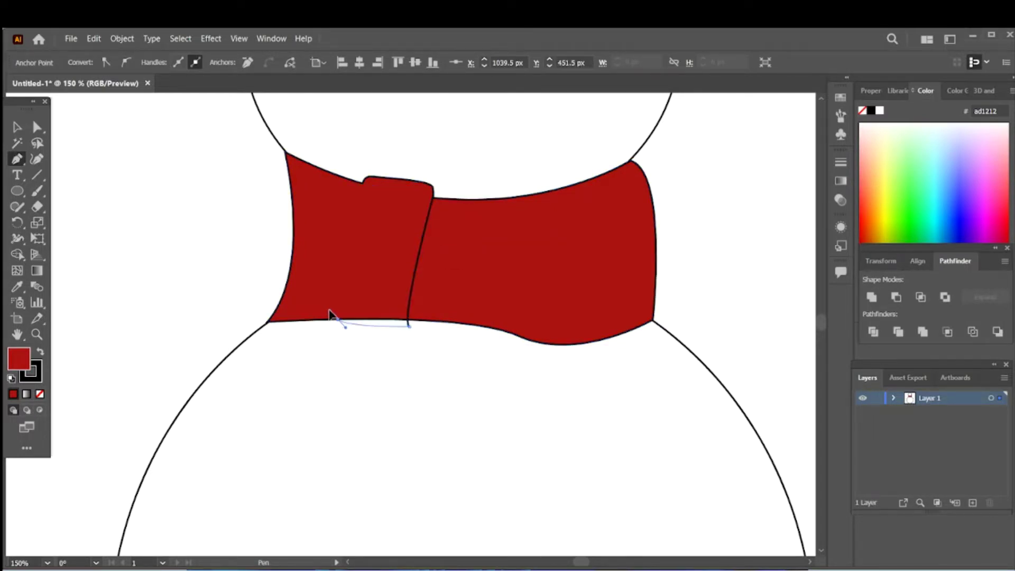
pyautogui.moveTo(337, 320); pyautogui.dragTo(328, 307)
pyautogui.click(364, 177)
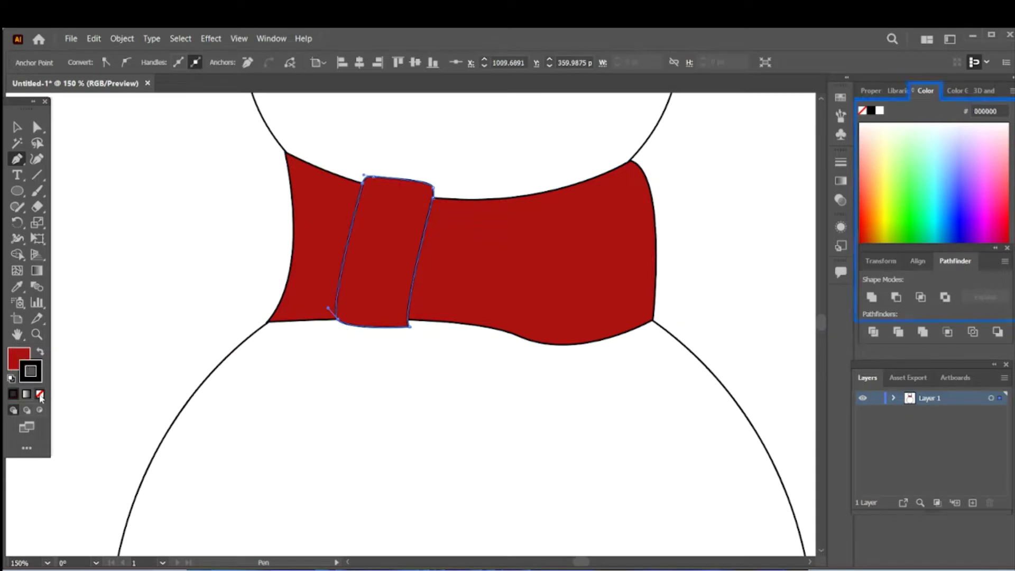
pyautogui.click(40, 394)
pyautogui.doubleClick(19, 358)
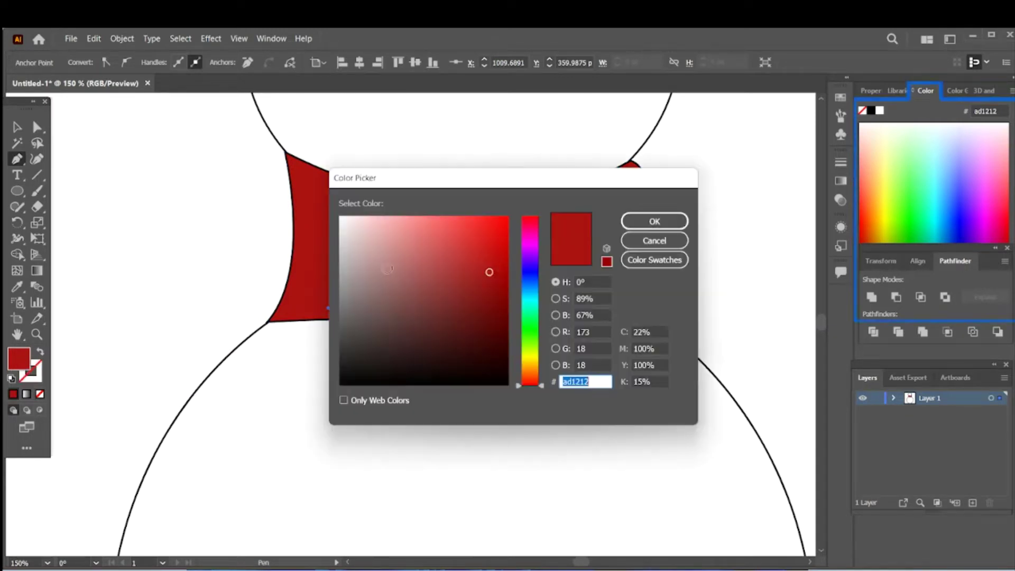
pyautogui.click(642, 224)
pyautogui.press('v')
pyautogui.click(600, 266)
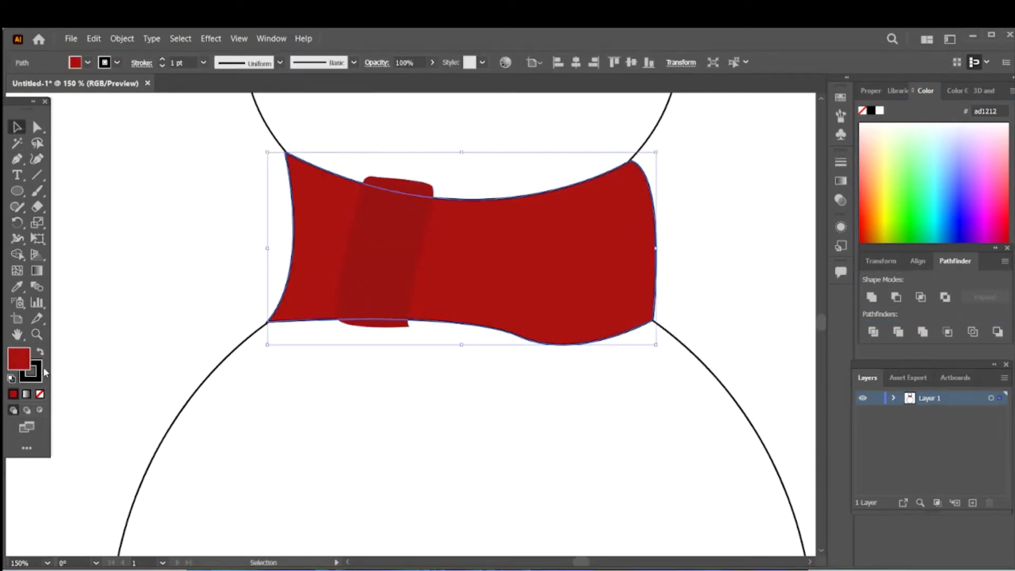
# Step: Pen-draw the scarf tail's curved outer edge from the scarf bottom down the body
pyautogui.click(185, 332)
pyautogui.scroll(-3, 518, 325)
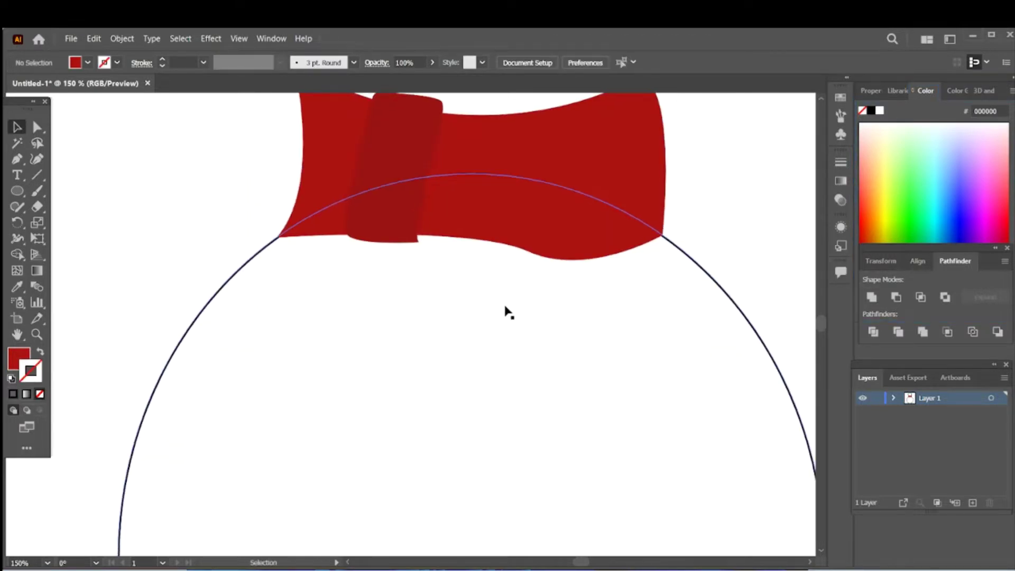
pyautogui.scroll(-1, 507, 313)
pyautogui.click(17, 158)
pyautogui.scroll(-3, 265, 254)
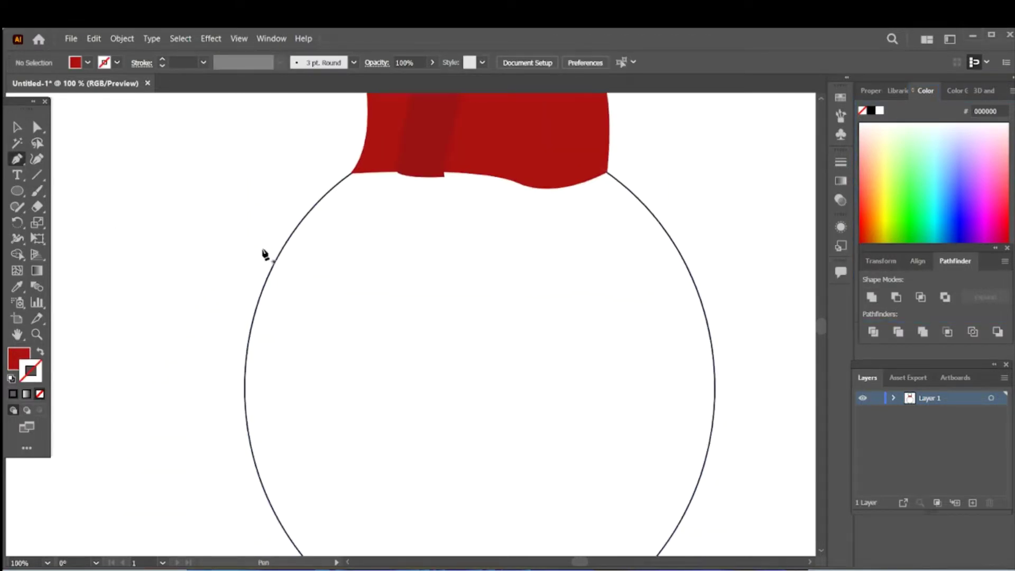
pyautogui.scroll(-1, 363, 220)
pyautogui.scroll(1, 364, 214)
pyautogui.click(363, 207)
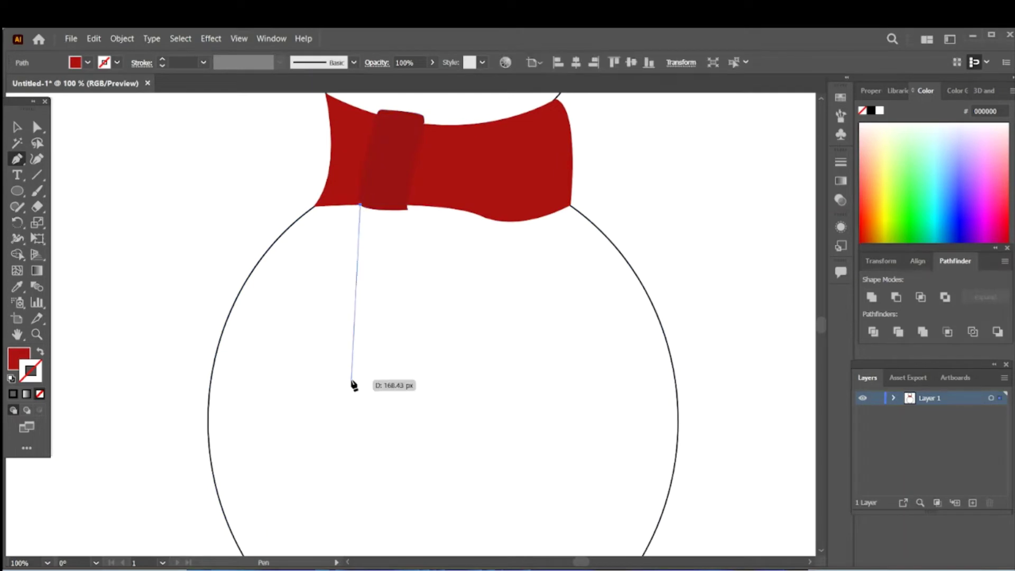
pyautogui.scroll(-3, 334, 439)
pyautogui.moveTo(285, 391); pyautogui.dragTo(413, 502)
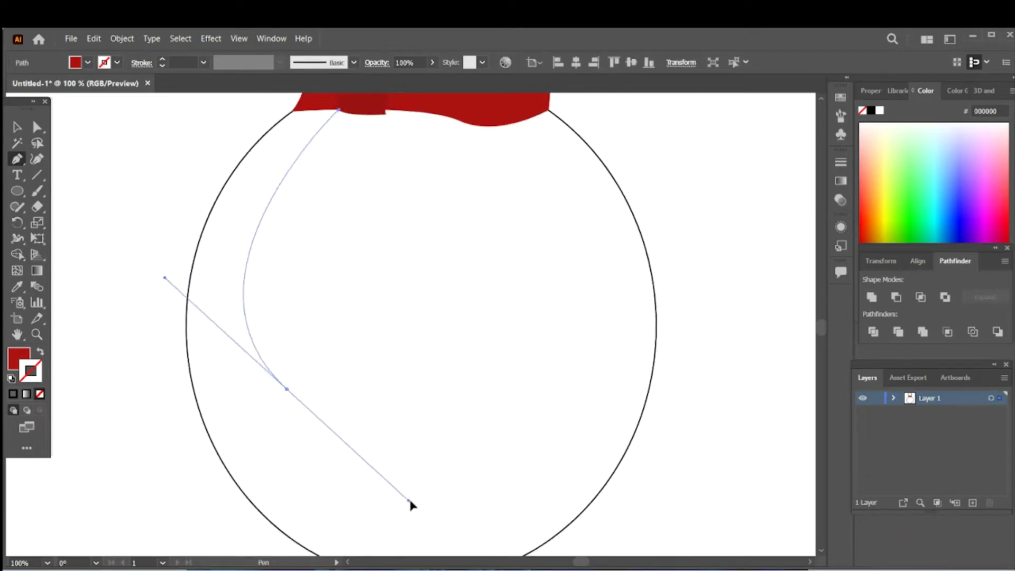
pyautogui.hotkey('ctrl', 'z')
pyautogui.moveTo(273, 376); pyautogui.dragTo(322, 513)
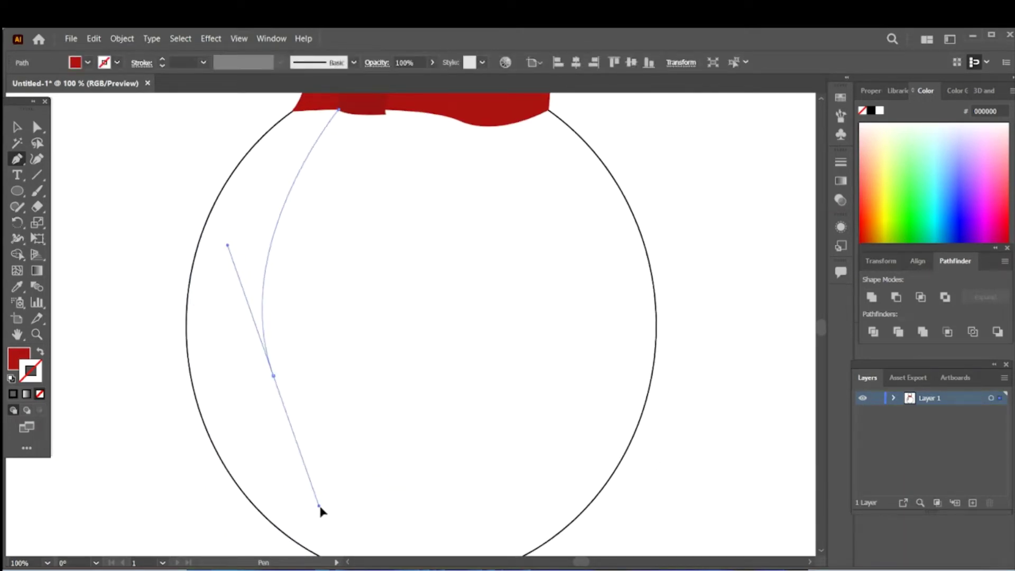
pyautogui.moveTo(273, 377)
pyautogui.mouseDown()
pyautogui.moveTo(300, 392)
pyautogui.moveTo(307, 379)
pyautogui.moveTo(344, 391)
pyautogui.moveTo(349, 376)
pyautogui.moveTo(392, 385)
pyautogui.mouseUp()
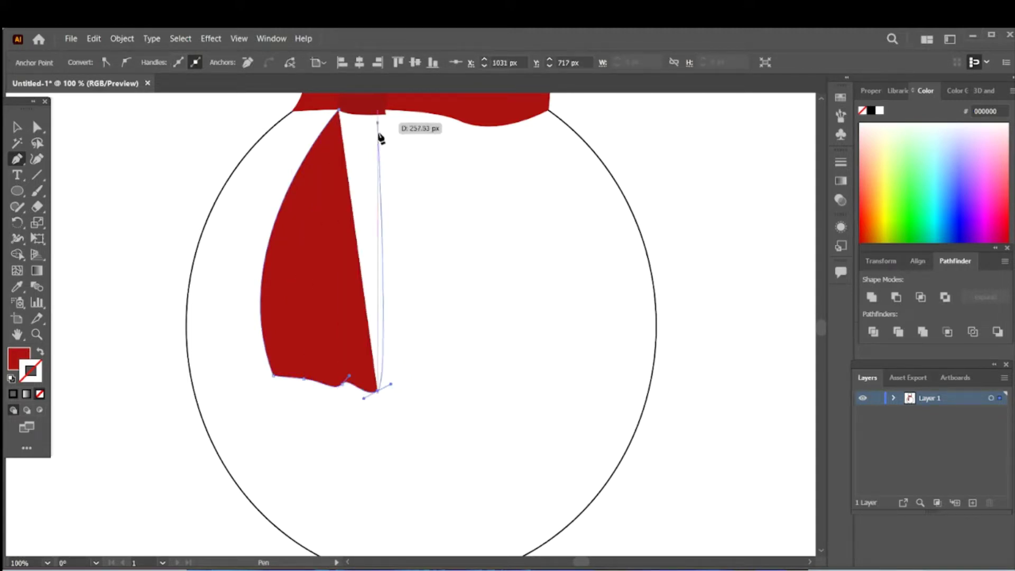
# Step: Close the red scarf tail shape at the knot and check it
pyautogui.scroll(1, 382, 159)
pyautogui.moveTo(386, 130); pyautogui.dragTo(410, 120)
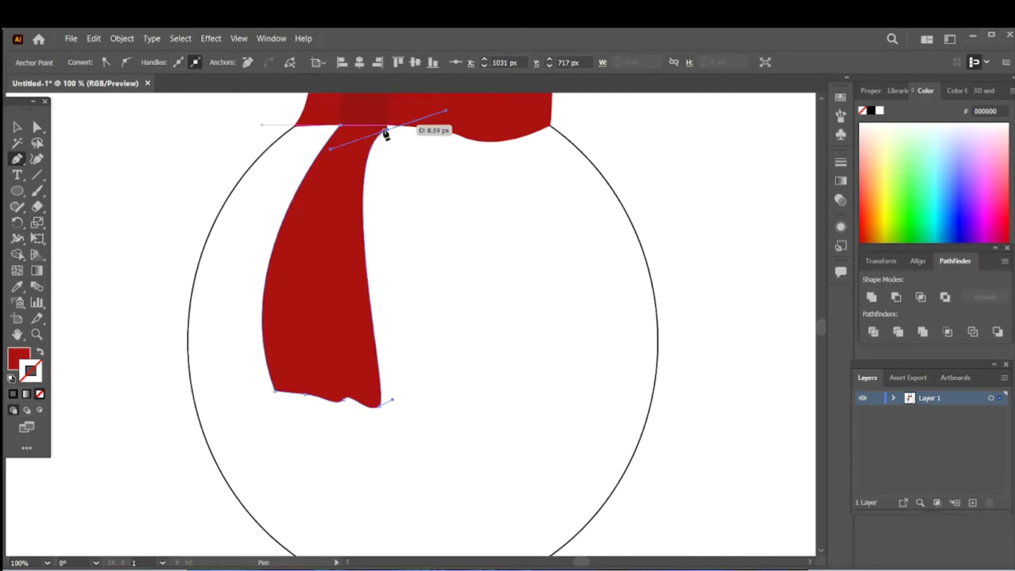
pyautogui.click(341, 127)
pyautogui.press('v')
pyautogui.click(412, 193)
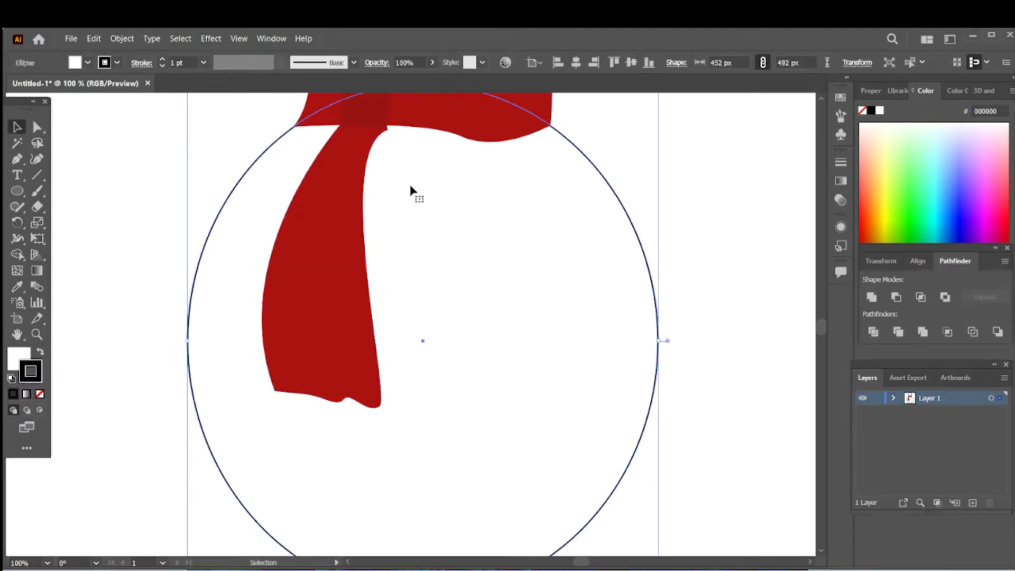
pyautogui.click(275, 389)
pyautogui.click(170, 426)
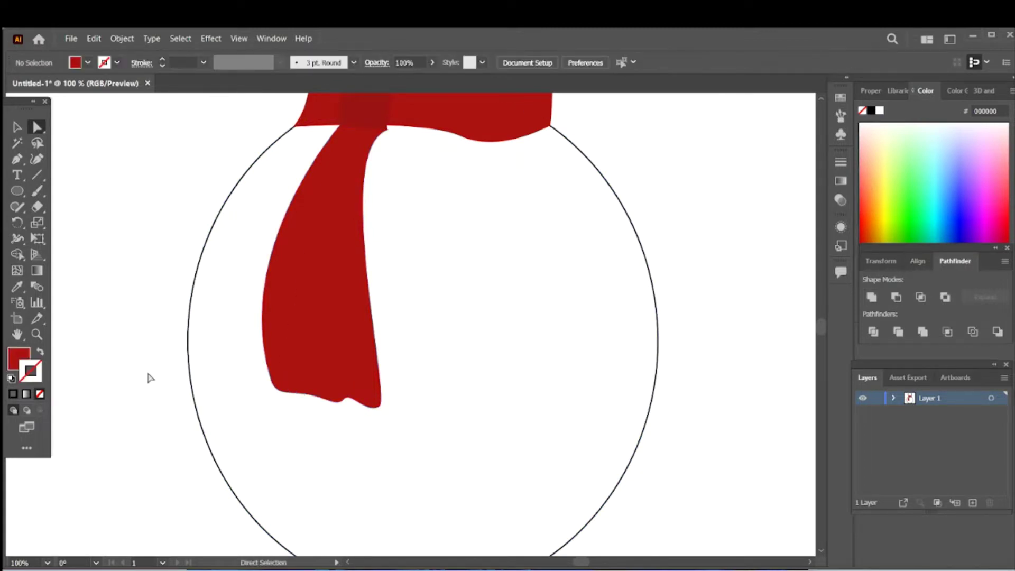
pyautogui.keyDown('alt'); pyautogui.scroll(-1, 342, 214); pyautogui.keyUp('alt')
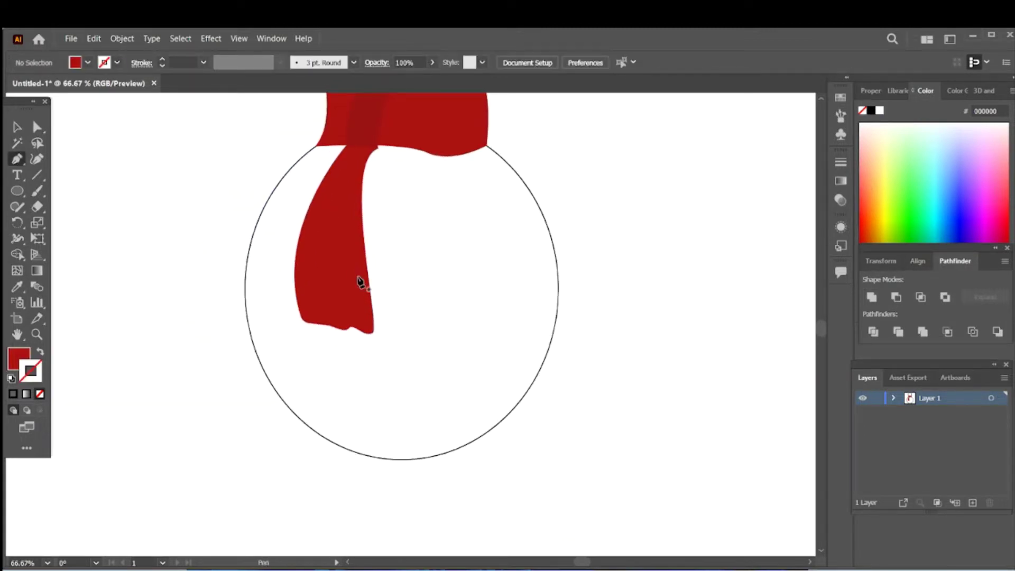
# Step: Pen-draw the first darker fold shape down the scarf tail
pyautogui.click(355, 147)
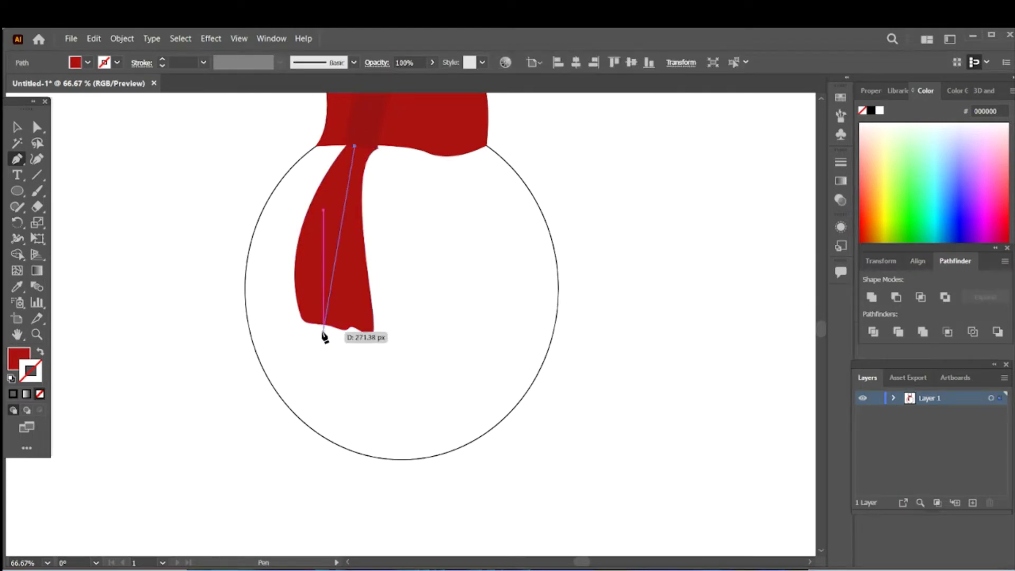
pyautogui.moveTo(329, 318); pyautogui.dragTo(364, 412)
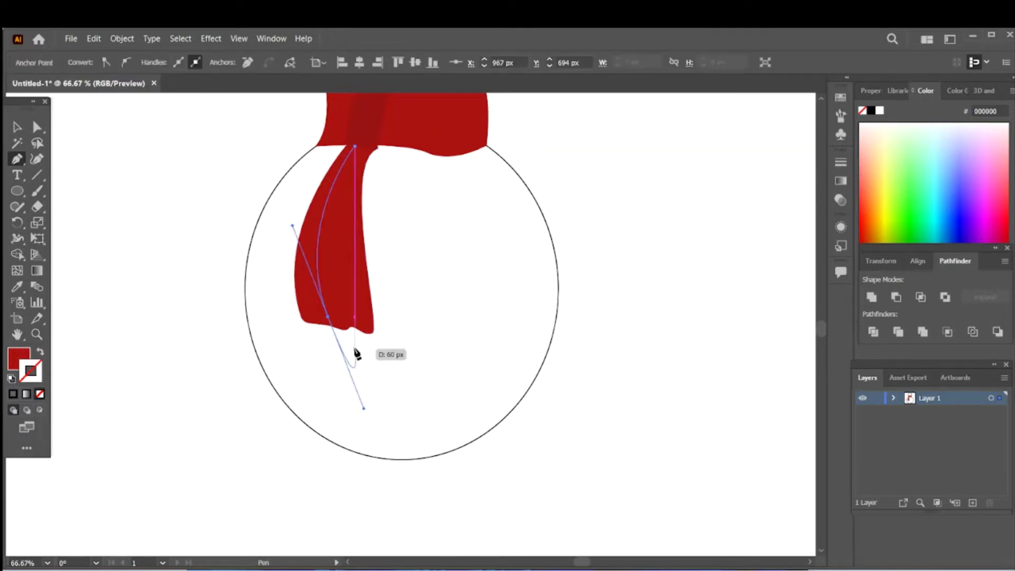
pyautogui.click(329, 317)
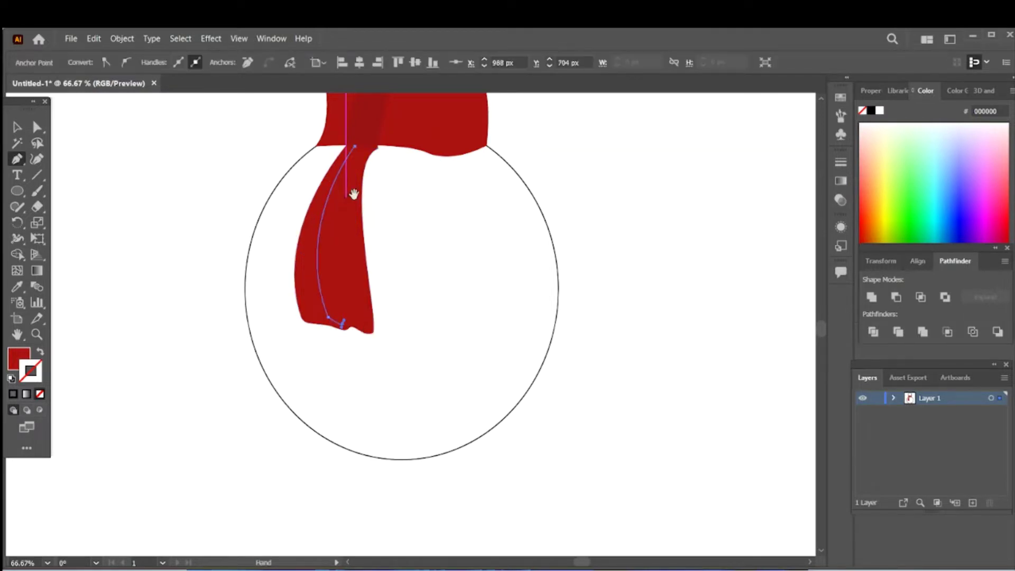
pyautogui.scroll(1, 355, 175)
pyautogui.moveTo(360, 155)
pyautogui.mouseDown()
pyautogui.moveTo(400, 129)
pyautogui.moveTo(356, 239)
pyautogui.mouseUp()
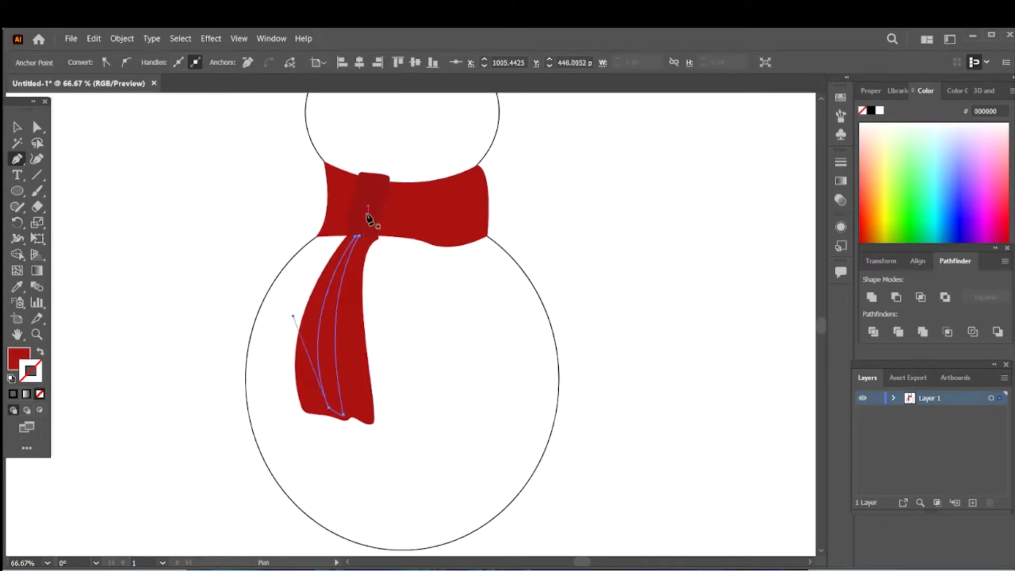
pyautogui.press('v')
pyautogui.click(613, 269)
pyautogui.scroll(-2, 468, 280)
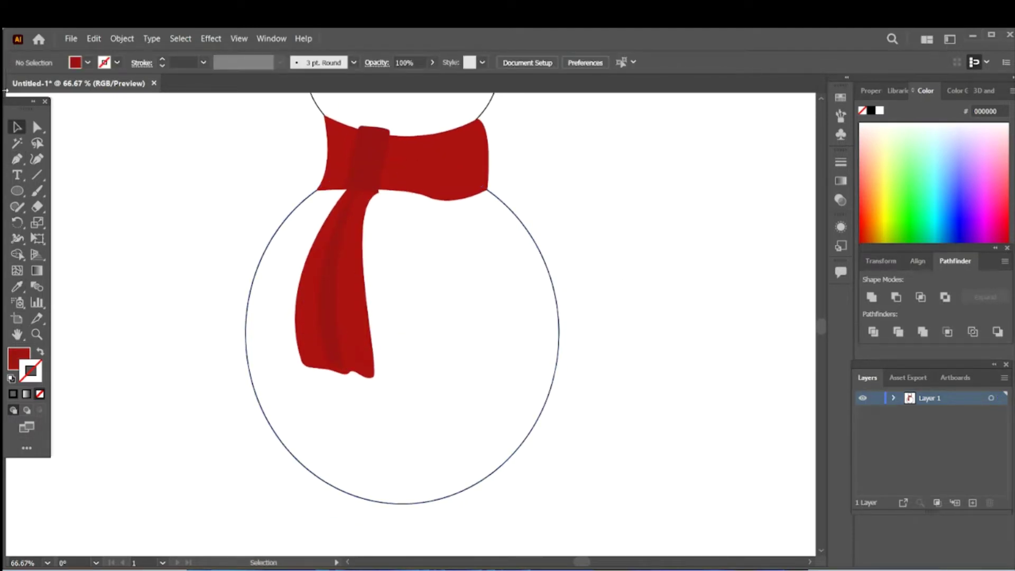
# Step: Draw a second fold shape from the knot edge down the tail
pyautogui.press('p')
pyautogui.keyDown('alt'); pyautogui.scroll(1, 377, 206); pyautogui.keyUp('alt')
pyautogui.click(389, 167)
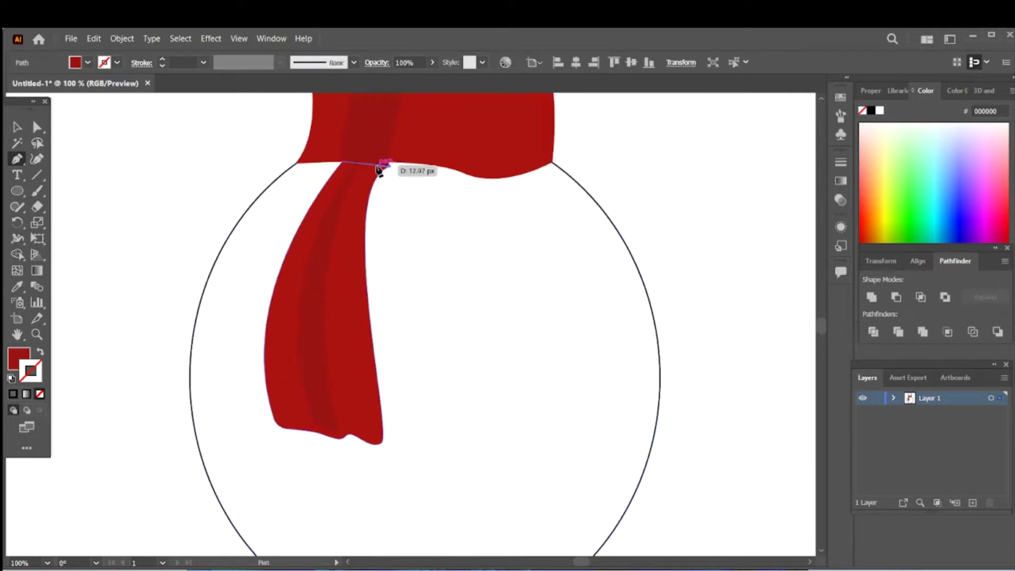
pyautogui.keyDown('alt'); pyautogui.scroll(-1, 369, 386); pyautogui.keyUp('alt')
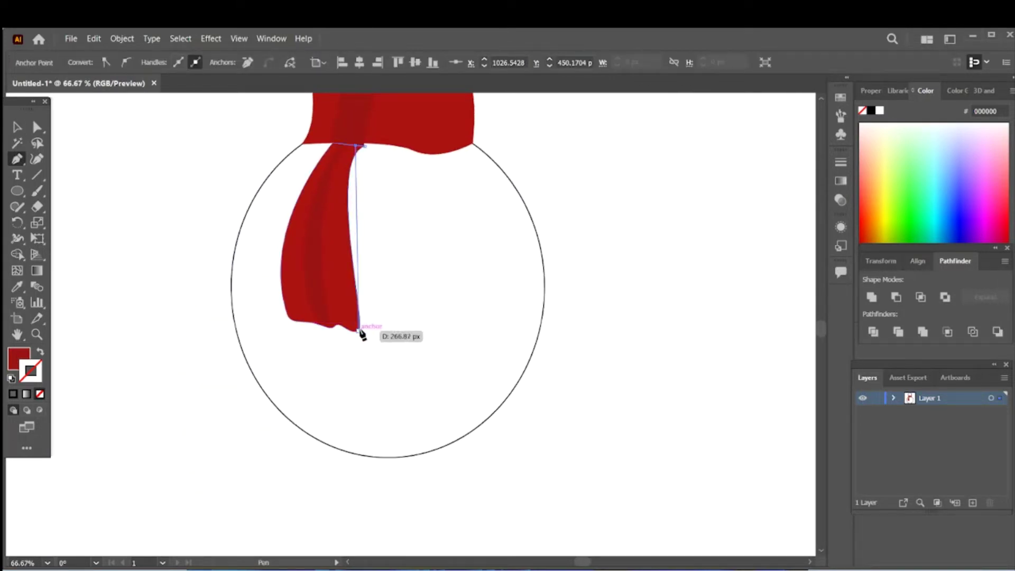
pyautogui.moveTo(358, 331); pyautogui.dragTo(419, 441)
pyautogui.click(360, 145)
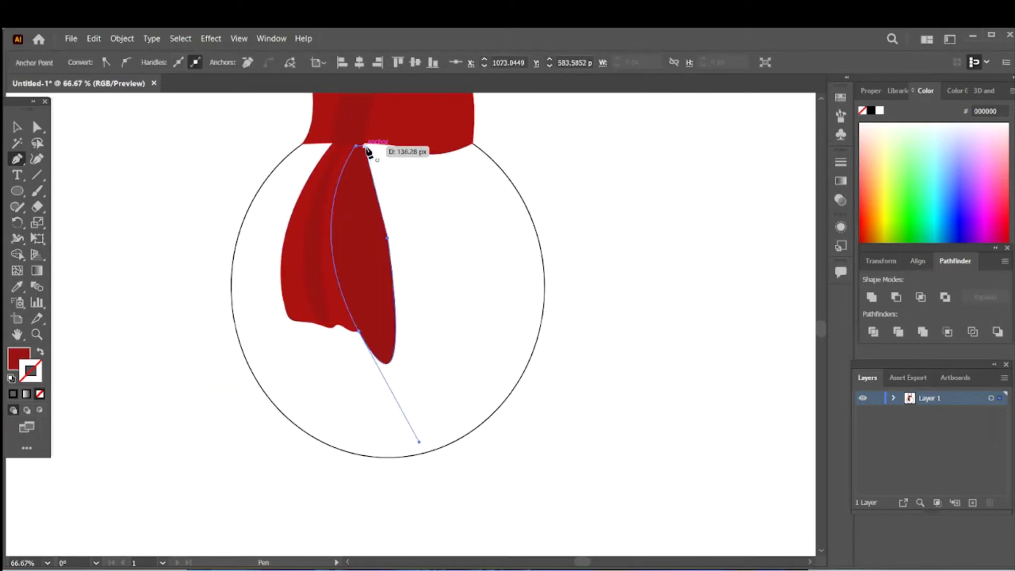
# Step: Split the overlapping folds with Shape Builder and delete the extra right piece
pyautogui.press('v')
pyautogui.keyDown('shift'); pyautogui.click(318, 254); pyautogui.keyUp('shift')
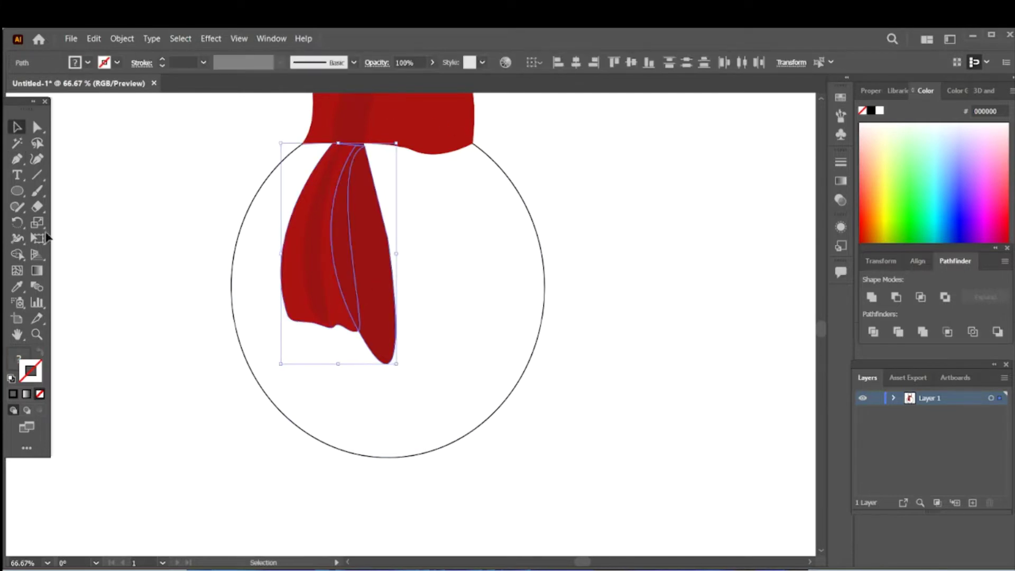
pyautogui.click(18, 254)
pyautogui.click(386, 287)
pyautogui.press('v')
pyautogui.moveTo(364, 285); pyautogui.dragTo(602, 285)
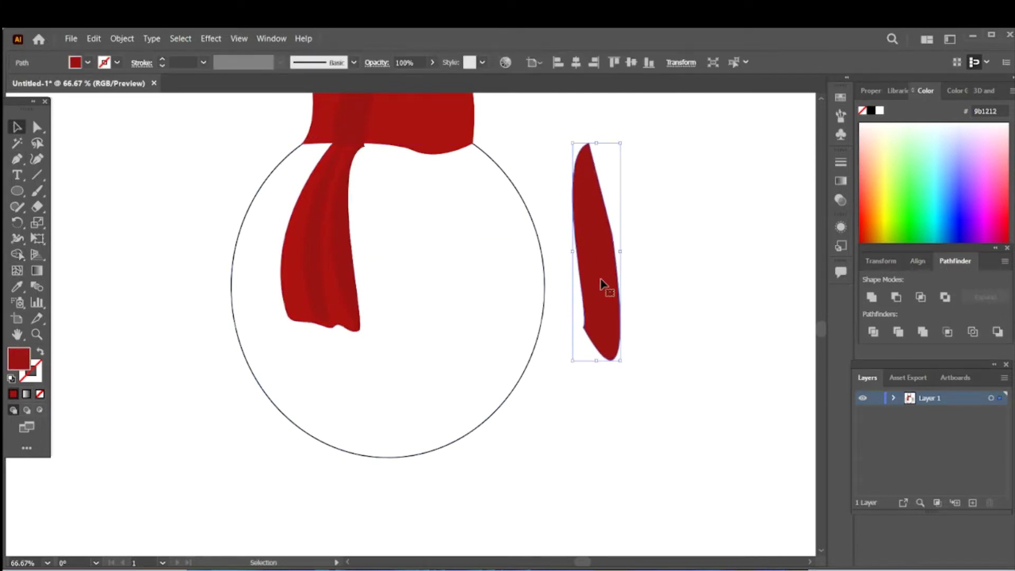
pyautogui.press('Delete')
# Step: Inspect the fold's top anchor point and deselect the shading
pyautogui.press('a')
pyautogui.click(356, 148)
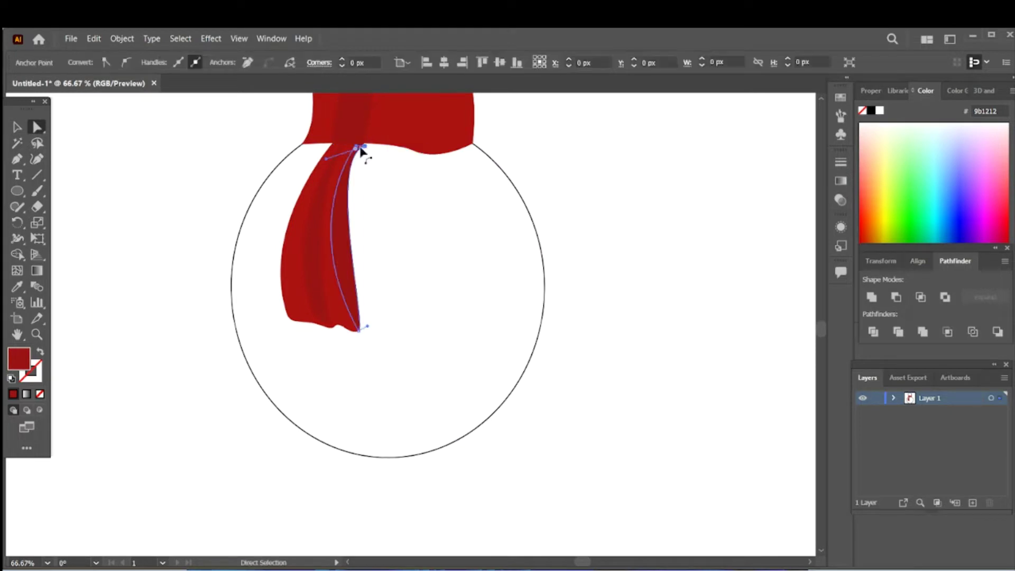
pyautogui.keyDown('ctrl'); pyautogui.click(358, 150); pyautogui.keyUp('ctrl')
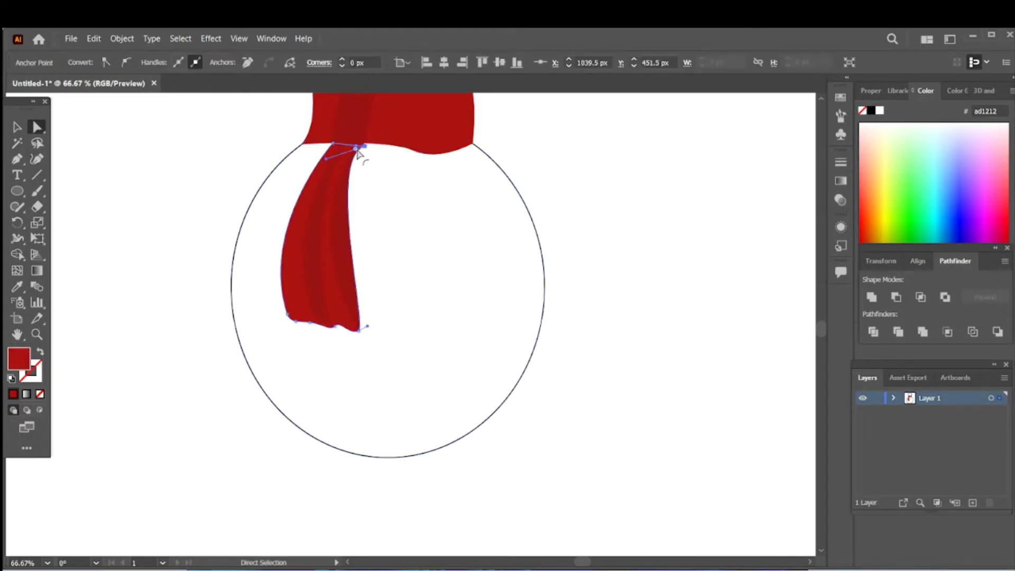
pyautogui.click(561, 159)
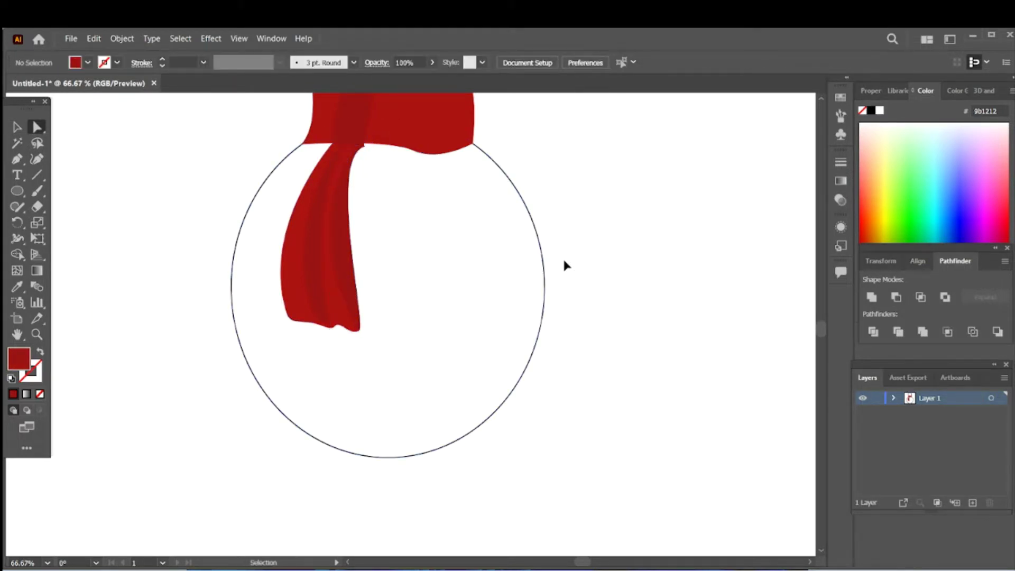
pyautogui.keyDown('alt'); pyautogui.scroll(-1, 565, 266); pyautogui.keyUp('alt')
# Step: Draw a flat black-outlined, unfilled oval brim across the top of the head
pyautogui.scroll(3, 605, 333)
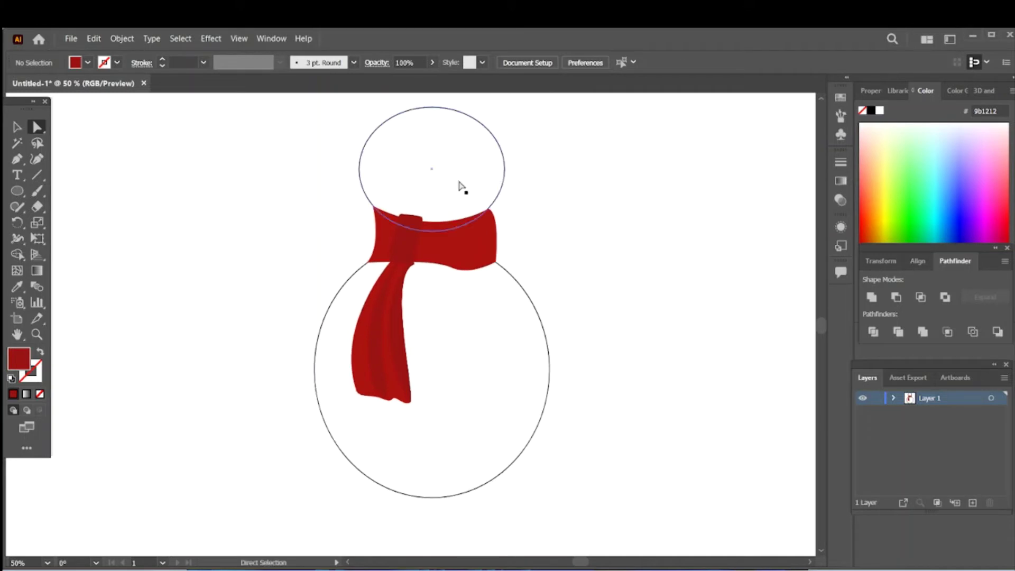
pyautogui.keyDown('alt'); pyautogui.scroll(1, 461, 188); pyautogui.keyUp('alt')
pyautogui.keyDown('alt'); pyautogui.scroll(1, 462, 188); pyautogui.keyUp('alt')
pyautogui.moveTo(399, 225); pyautogui.dragTo(398, 242)
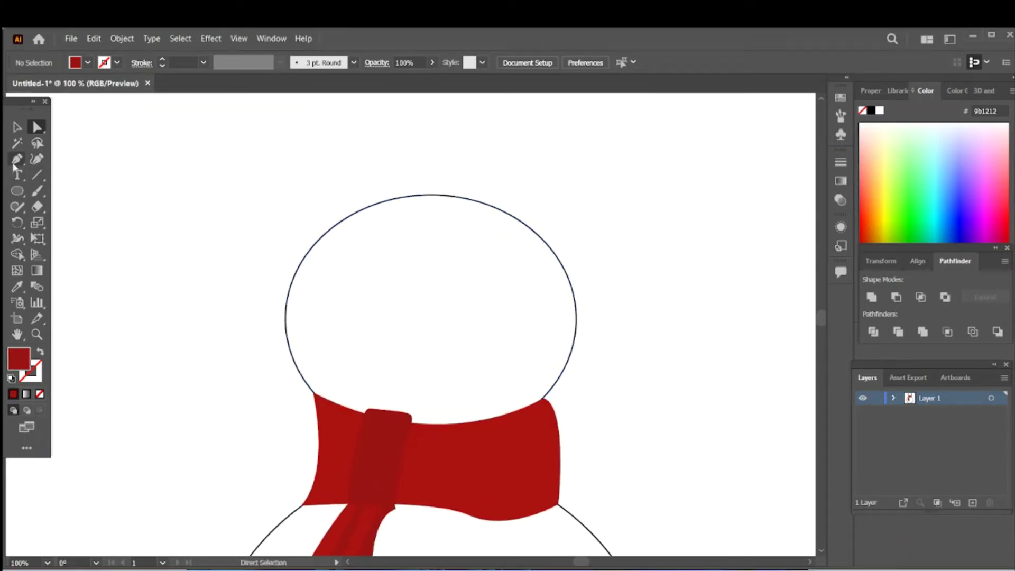
pyautogui.click(873, 112)
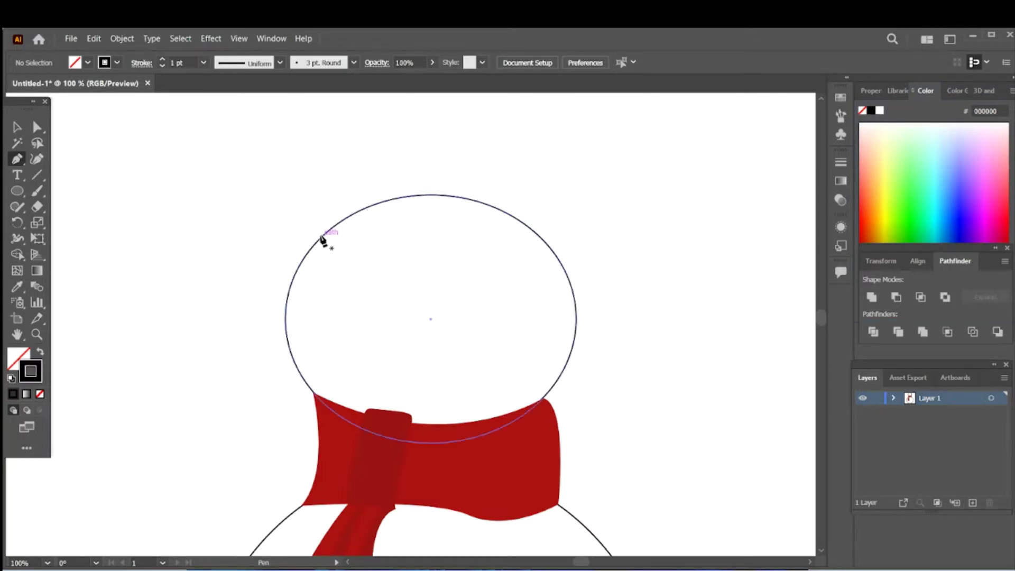
pyautogui.click(17, 191)
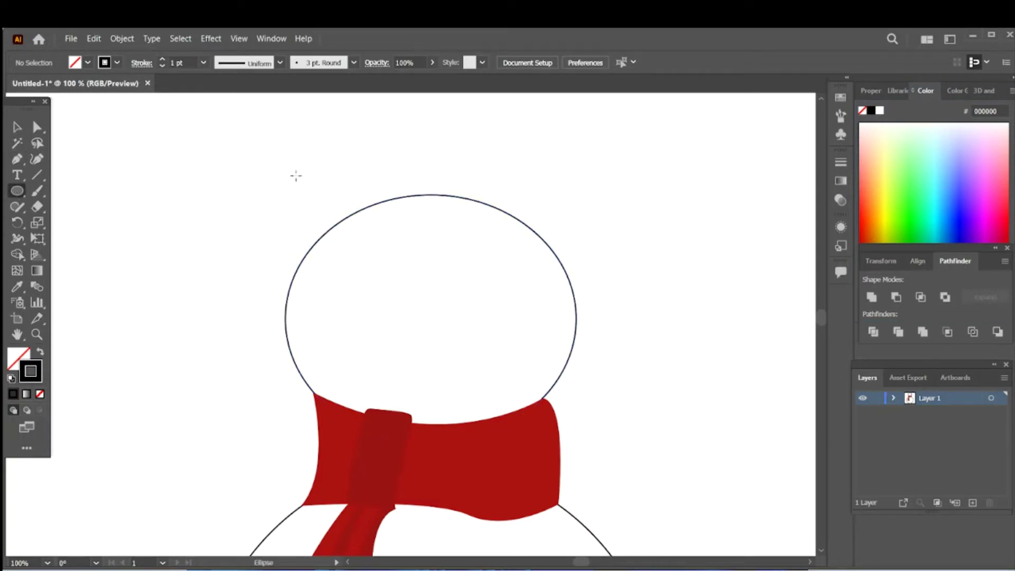
pyautogui.moveTo(296, 176); pyautogui.dragTo(564, 237)
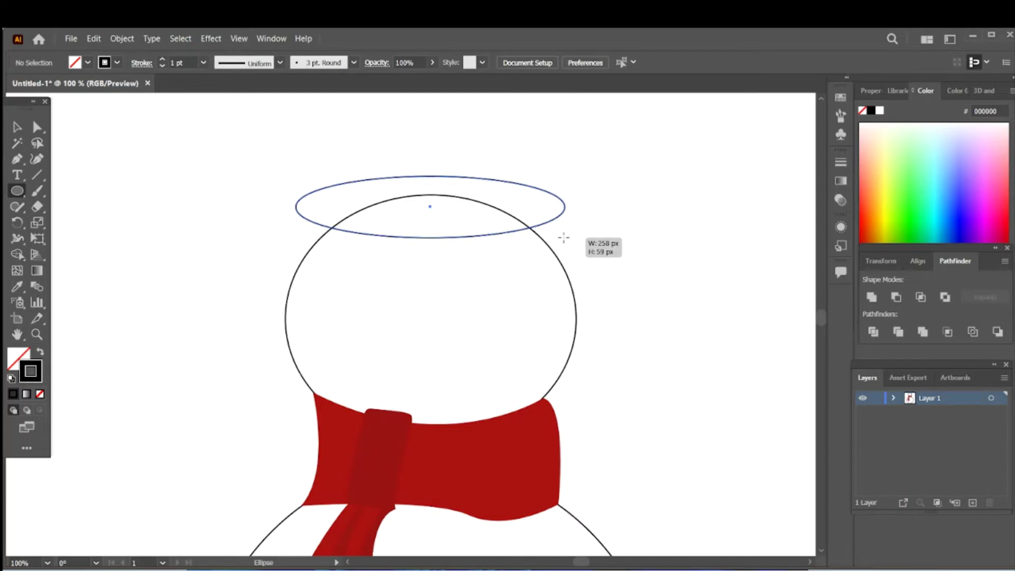
pyautogui.moveTo(430, 176); pyautogui.dragTo(429, 183)
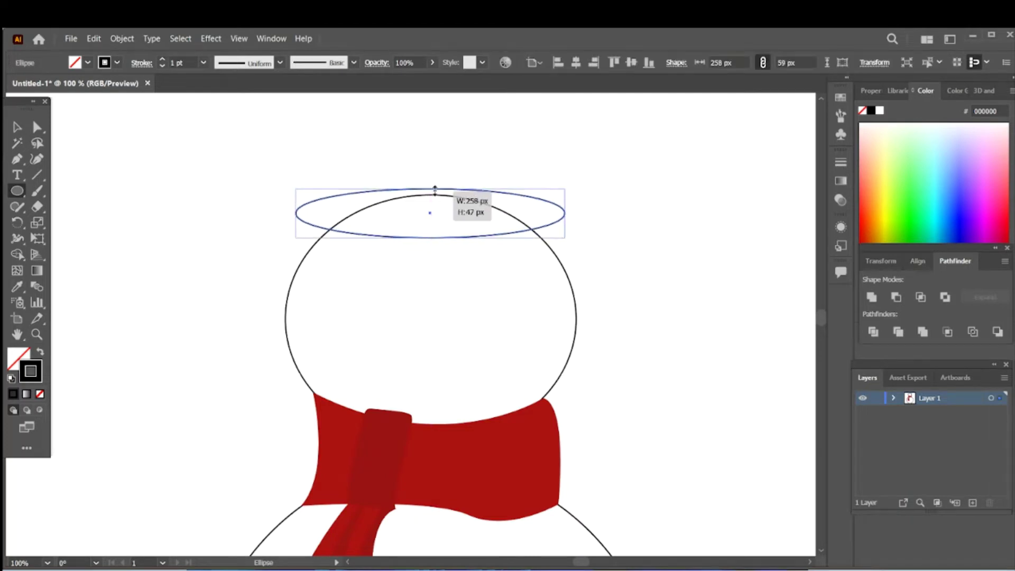
pyautogui.moveTo(430, 238); pyautogui.dragTo(431, 226)
# Step: Send the hat brim to the back, behind the head
pyautogui.rightClick(431, 227)
pyautogui.click(608, 503)
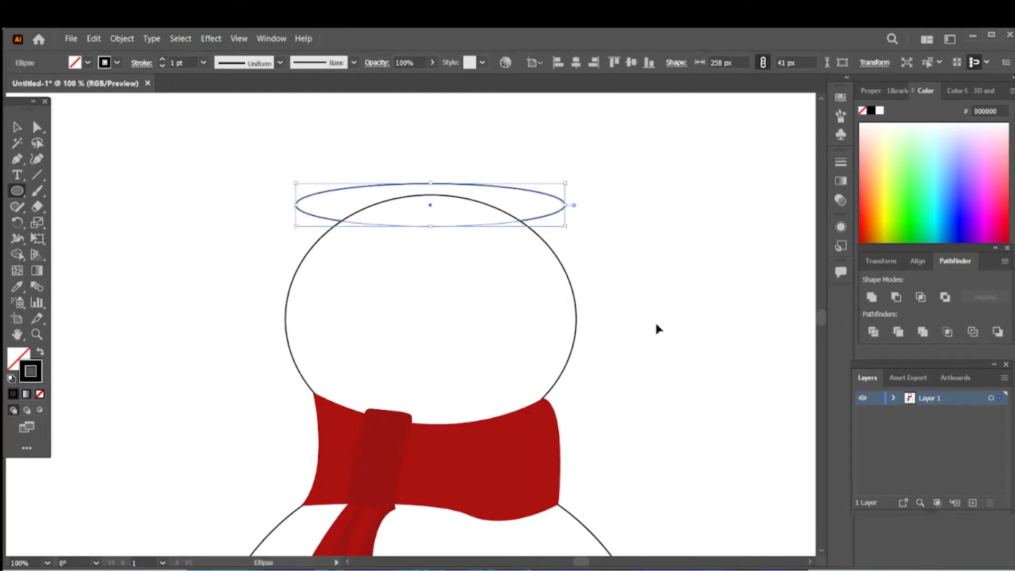
pyautogui.press('v')
pyautogui.click(655, 324)
pyautogui.click(17, 192)
pyautogui.scroll(2, 43, 201)
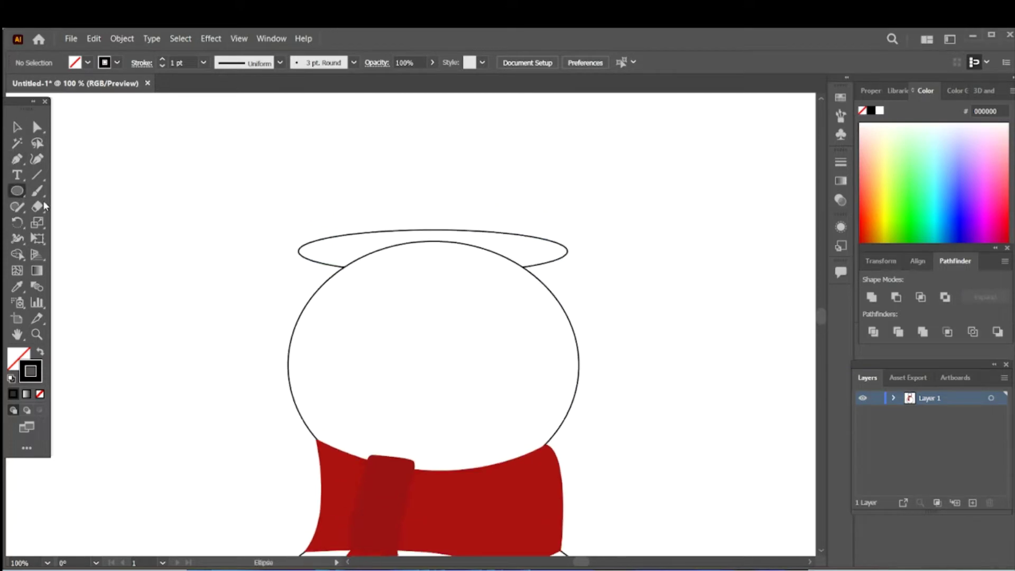
pyautogui.rightClick(18, 192)
# Step: Draw a rectangular hat crown down to the brim and send it to the back
pyautogui.click(79, 190)
pyautogui.moveTo(382, 124); pyautogui.dragTo(480, 231)
pyautogui.rightClick(482, 232)
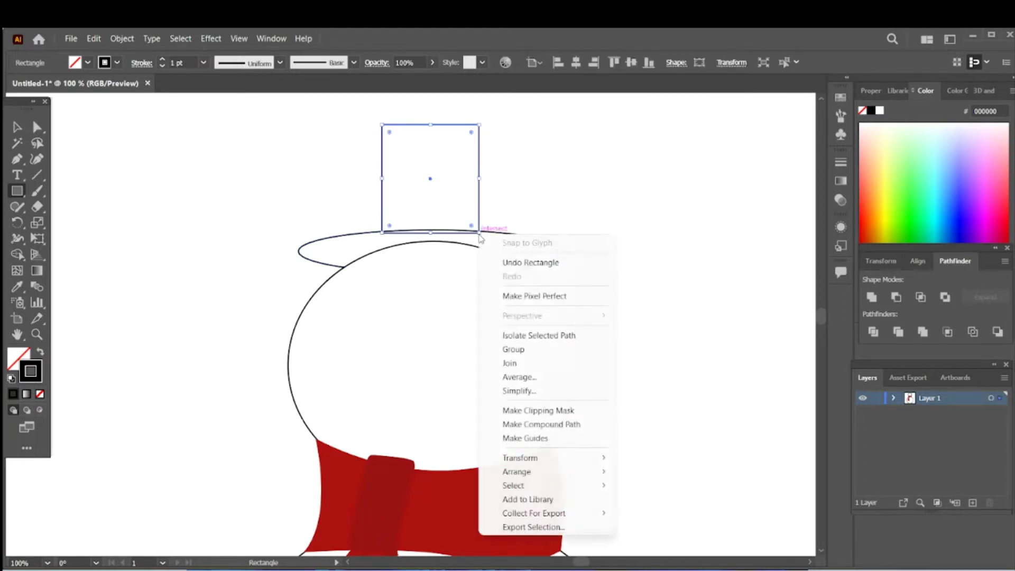
pyautogui.click(683, 516)
pyautogui.press('v')
pyautogui.click(642, 230)
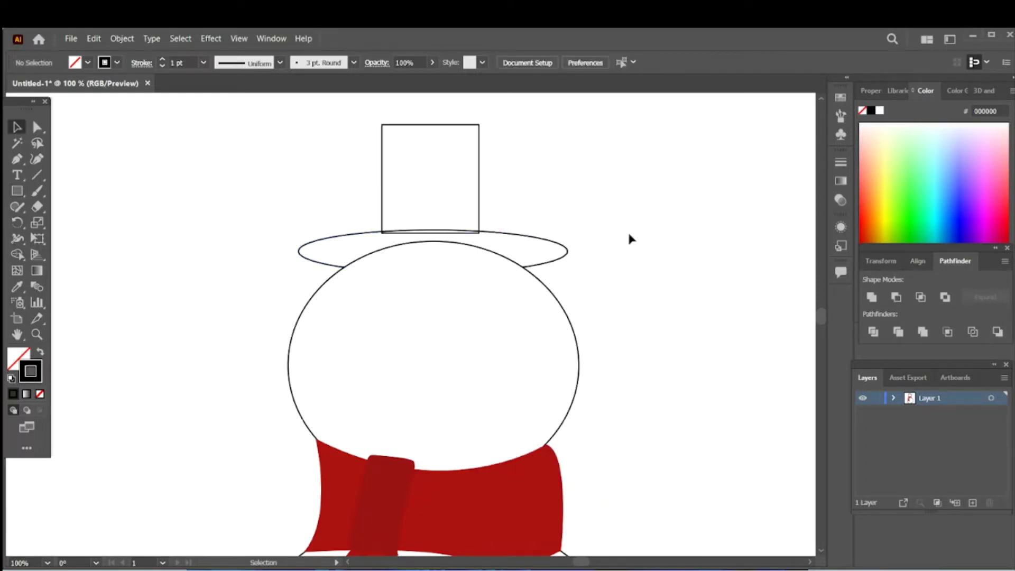
# Step: Flare the crown's top corners outward and round them
pyautogui.moveTo(382, 125); pyautogui.dragTo(374, 125)
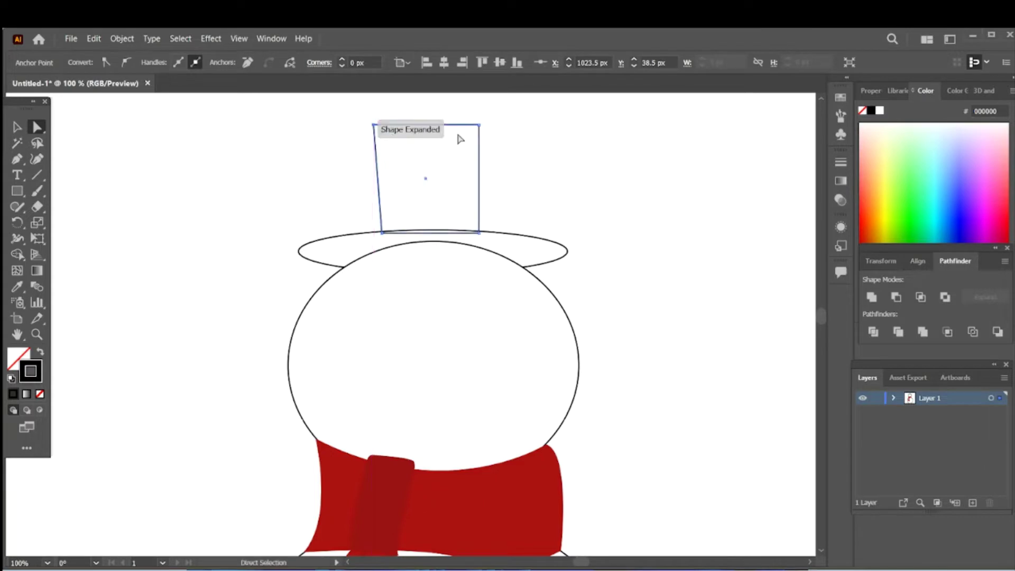
pyautogui.moveTo(480, 127); pyautogui.dragTo(490, 125)
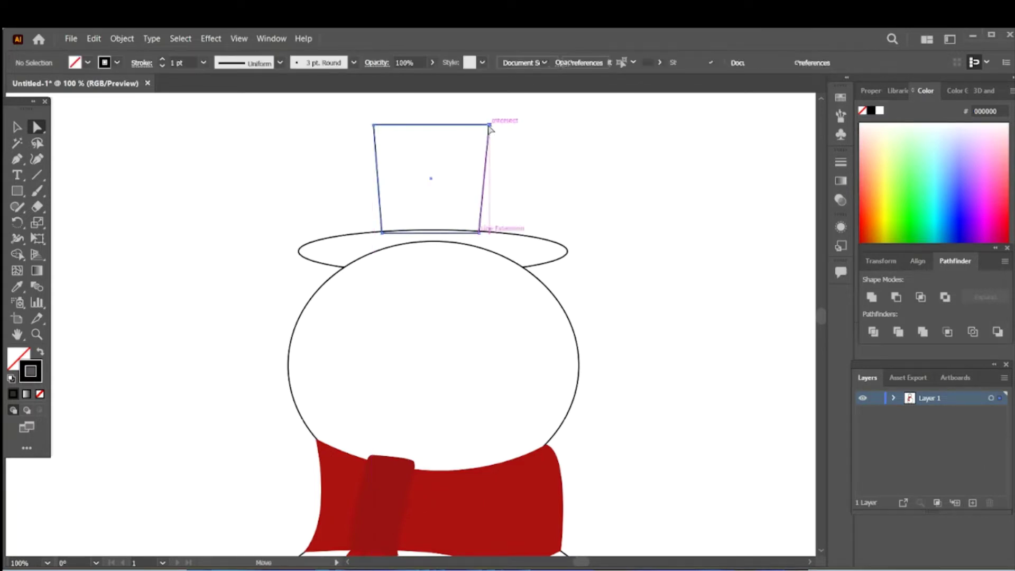
pyautogui.keyDown('shift'); pyautogui.click(374, 126); pyautogui.keyUp('shift')
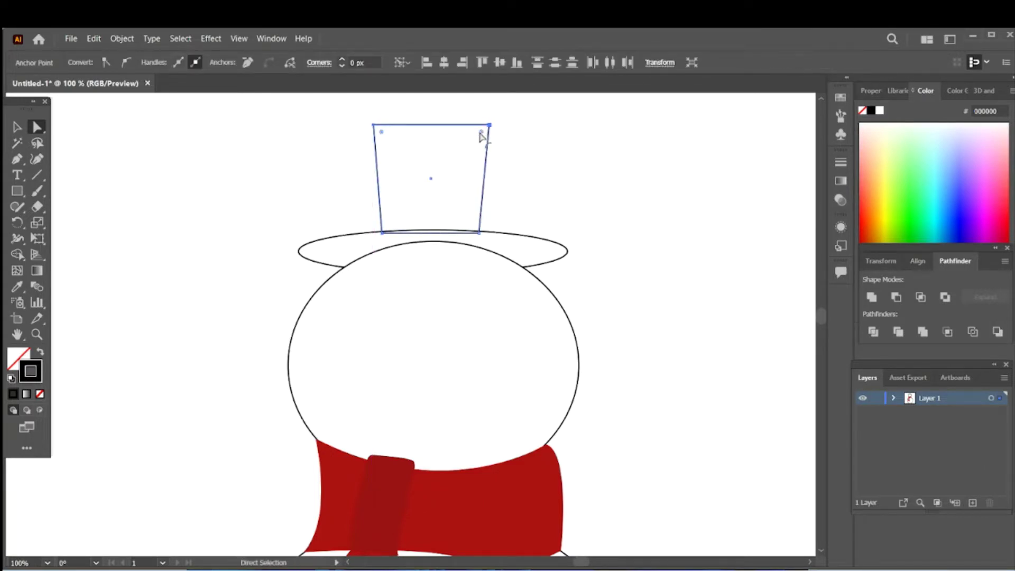
pyautogui.moveTo(482, 132); pyautogui.dragTo(463, 164)
pyautogui.click(544, 172)
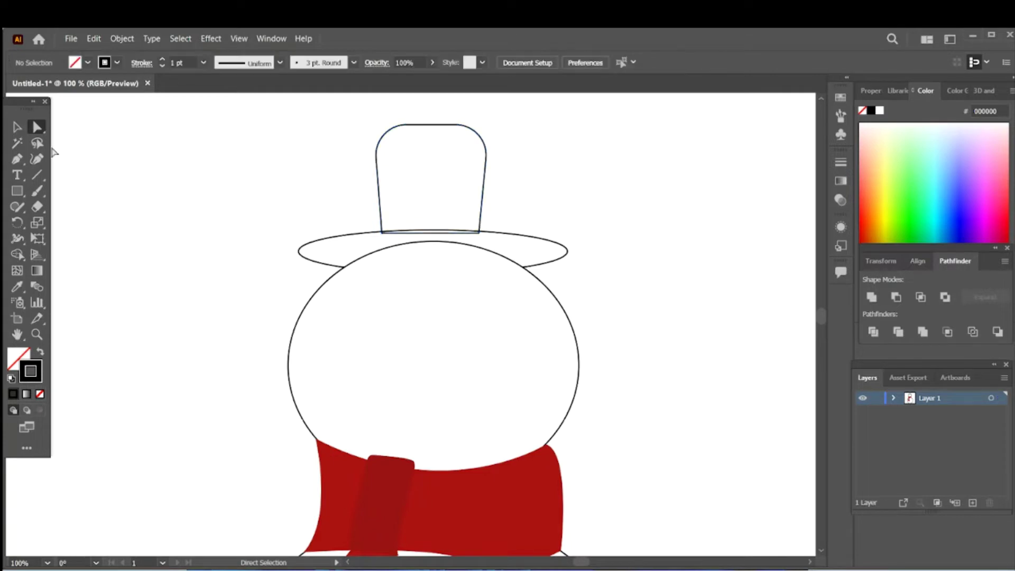
# Step: Curve both sides of the hat crown inward by moving and adding anchor points
pyautogui.press('v')
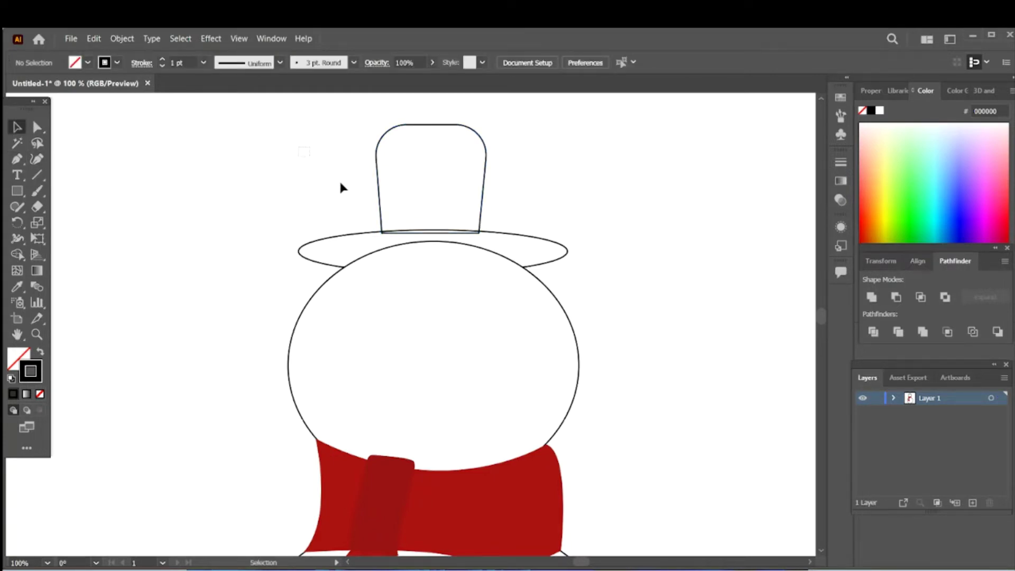
pyautogui.moveTo(338, 180); pyautogui.dragTo(402, 201)
pyautogui.click(16, 160)
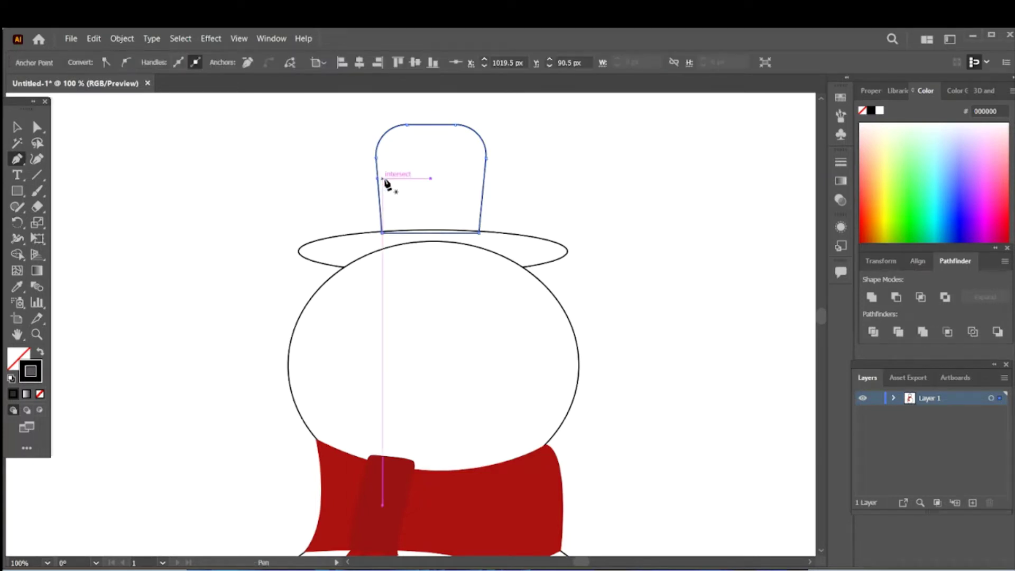
pyautogui.press('a')
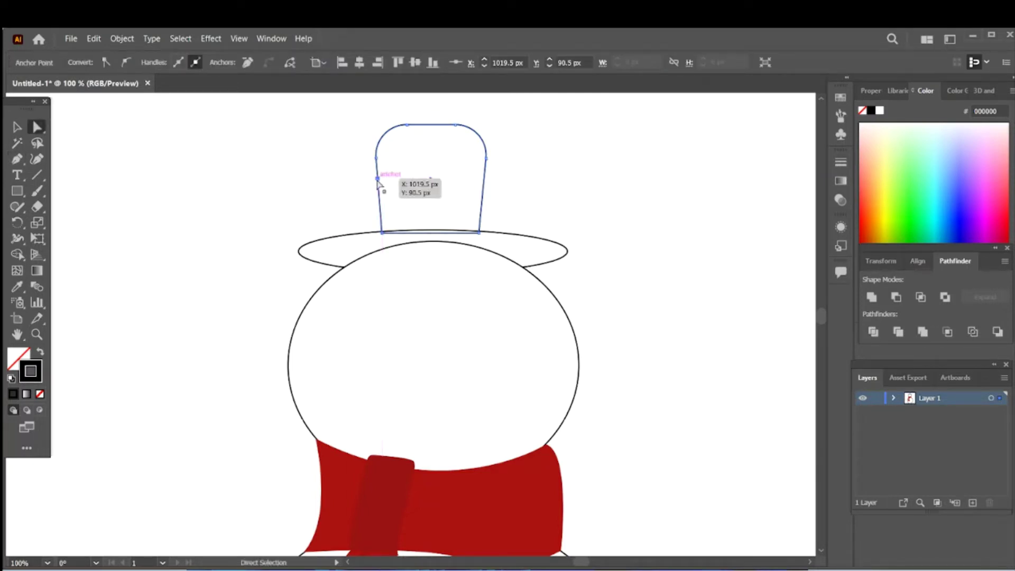
pyautogui.moveTo(378, 180); pyautogui.dragTo(390, 183)
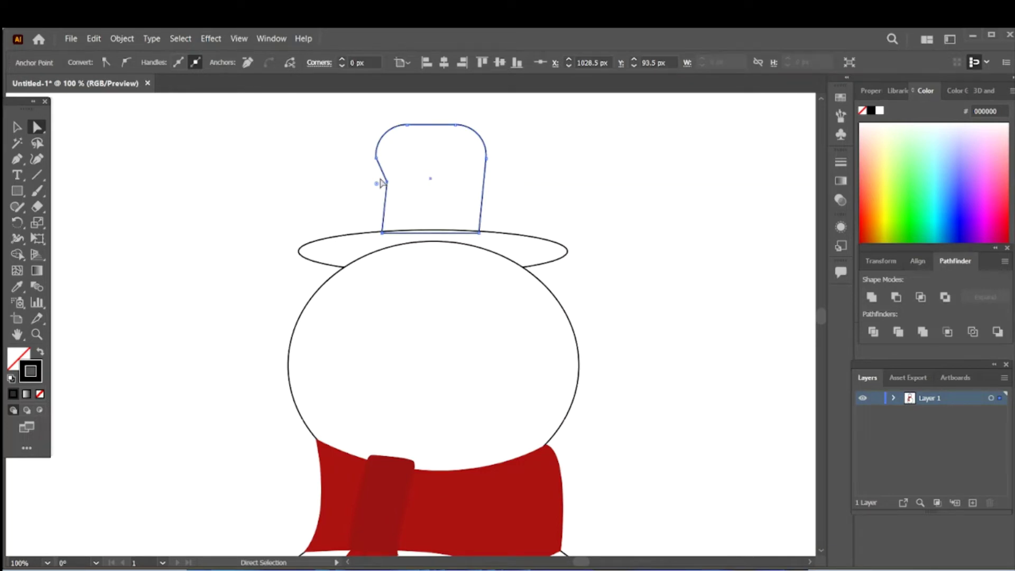
pyautogui.click(206, 199)
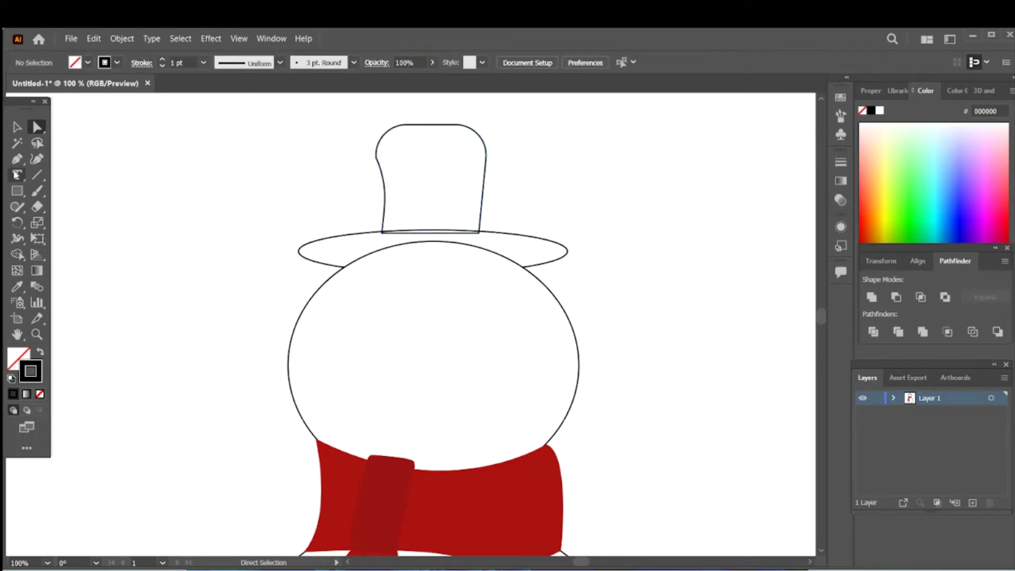
pyautogui.click(485, 158)
pyautogui.press('p')
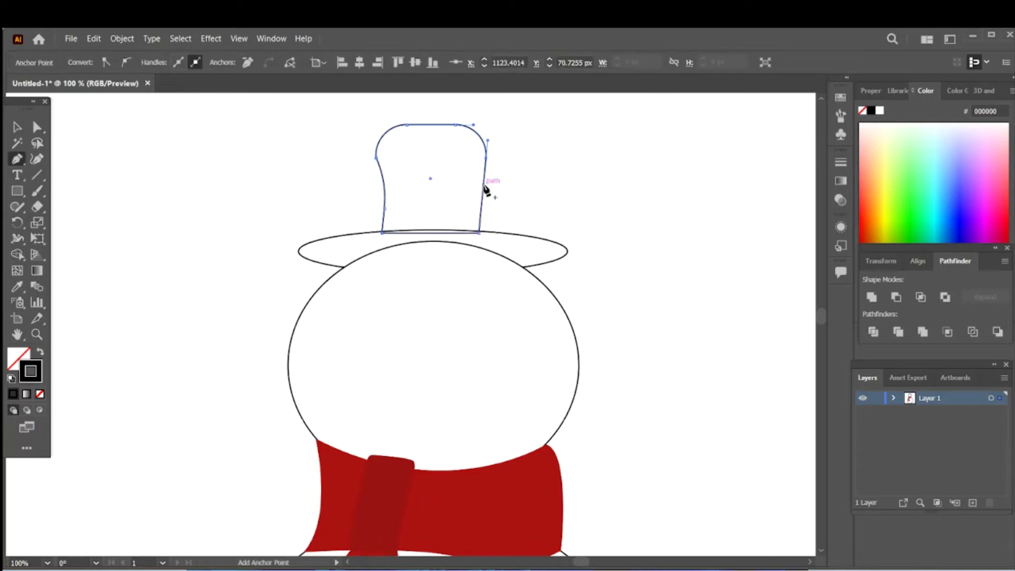
pyautogui.click(486, 187)
pyautogui.moveTo(485, 188); pyautogui.dragTo(472, 187)
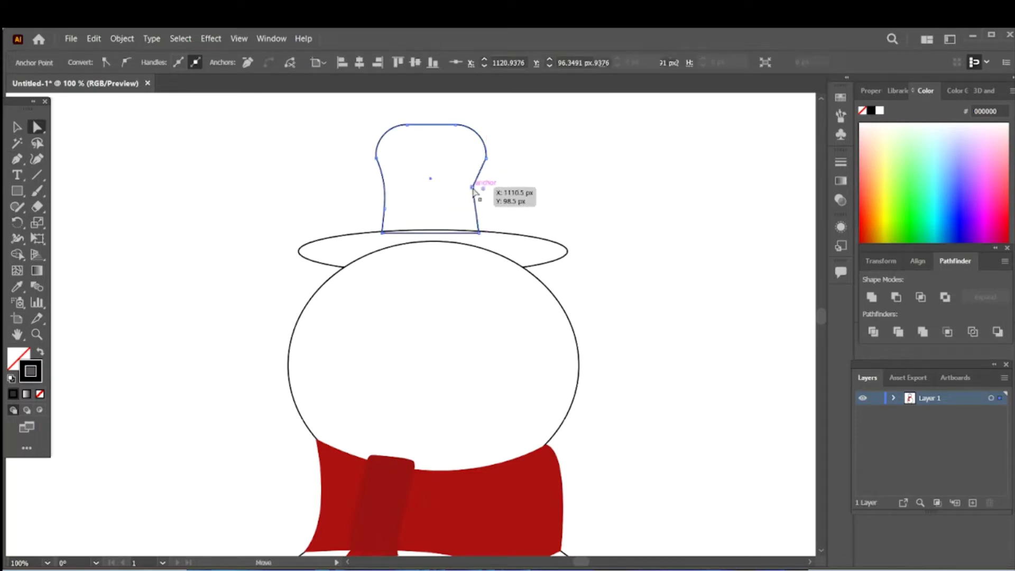
pyautogui.click(608, 217)
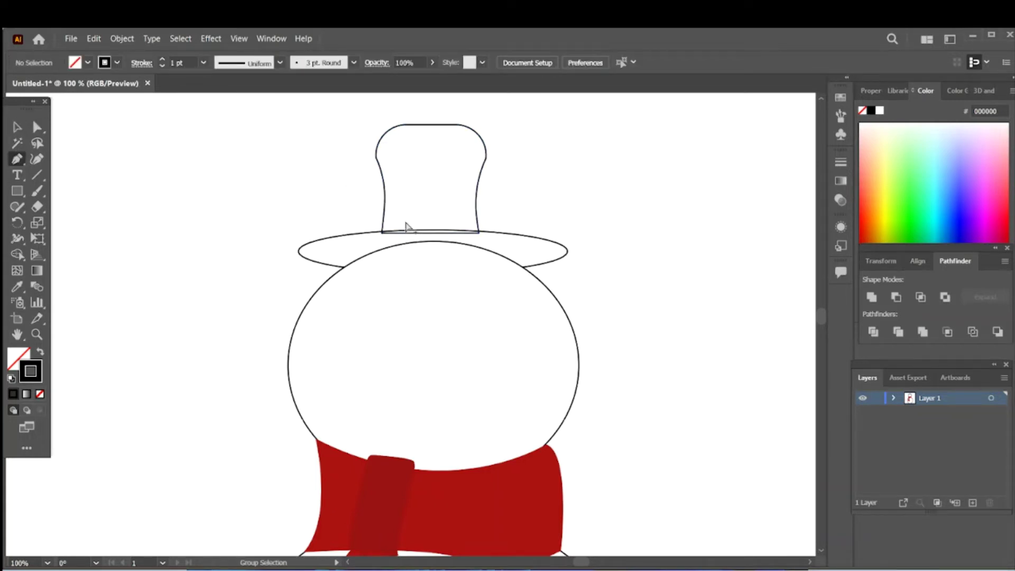
# Step: Pen-draw a closed band across the hat base, then zoom out to the whole snowman
pyautogui.scroll(2, 406, 227)
pyautogui.click(349, 203)
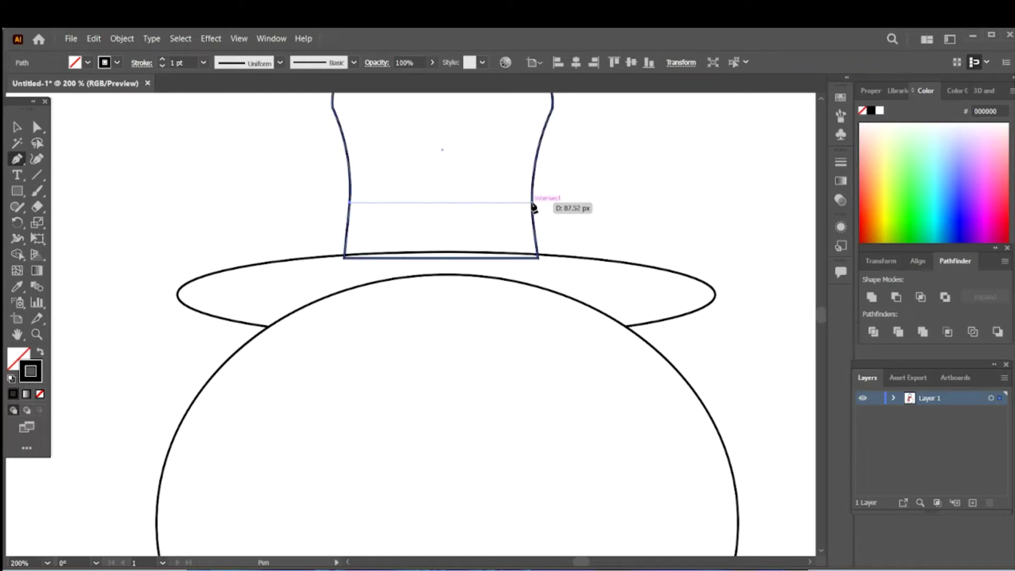
pyautogui.moveTo(532, 202); pyautogui.dragTo(589, 238)
pyautogui.click(538, 255)
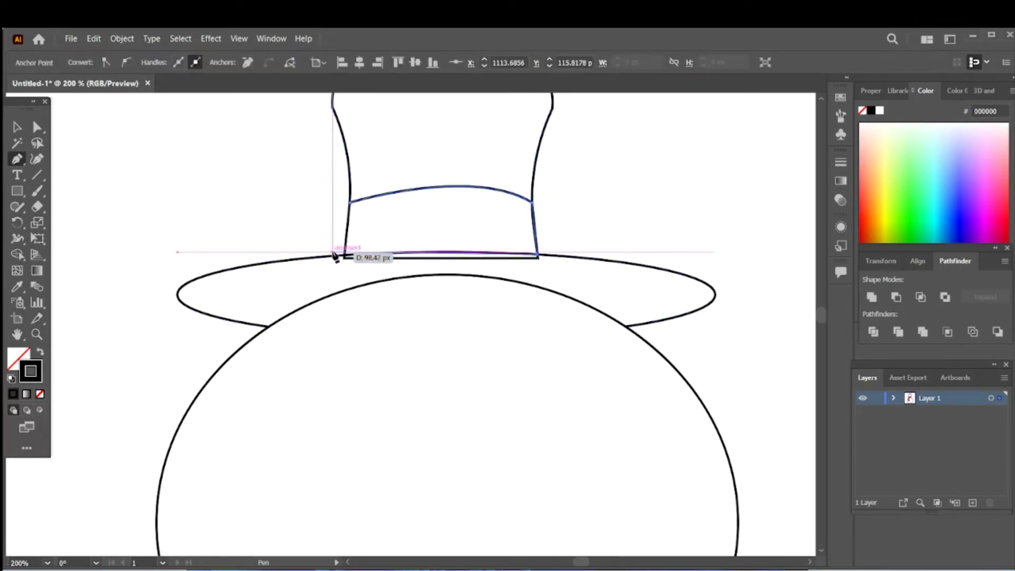
pyautogui.click(344, 256)
pyautogui.click(349, 202)
pyautogui.press('v')
pyautogui.hotkey('ctrl', '-')
pyautogui.hotkey('ctrl', '-')
pyautogui.hotkey('ctrl', '-')
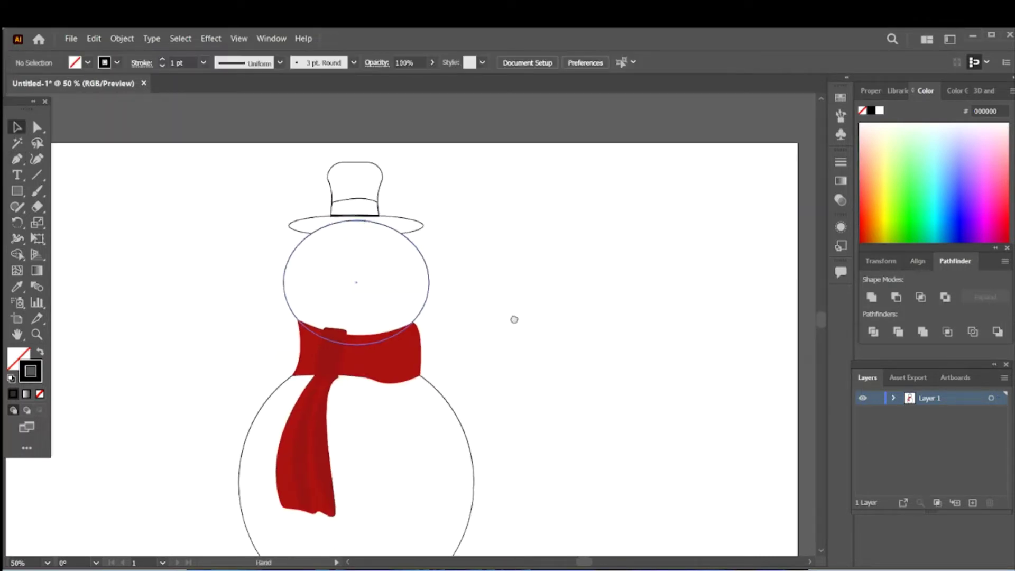
pyautogui.moveTo(514, 319); pyautogui.dragTo(550, 295)
# Step: Colour the hat band with the scarf's red using the Eyedropper
pyautogui.click(412, 182)
pyautogui.press('i')
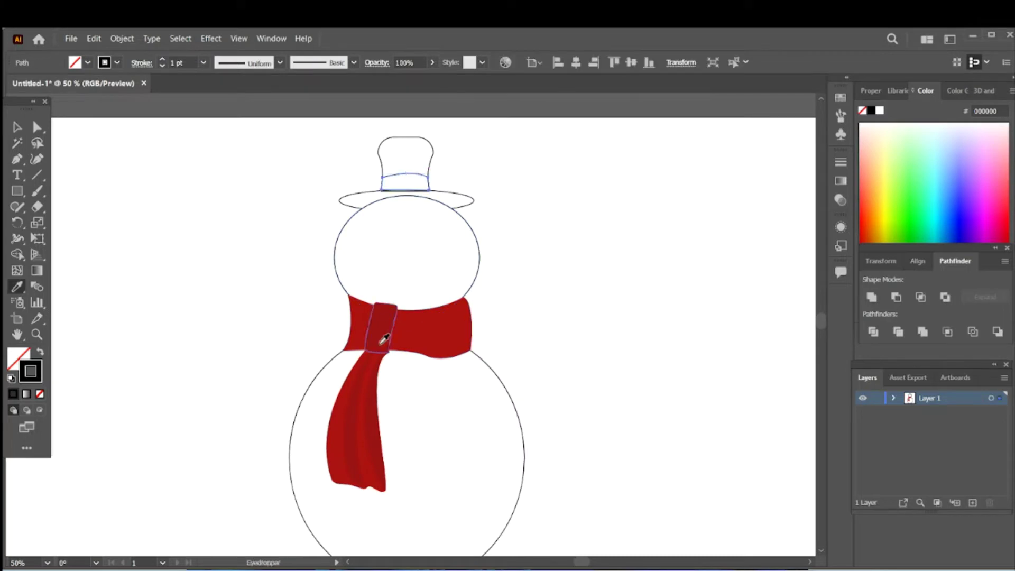
pyautogui.click(382, 340)
pyautogui.press('v')
pyautogui.click(450, 145)
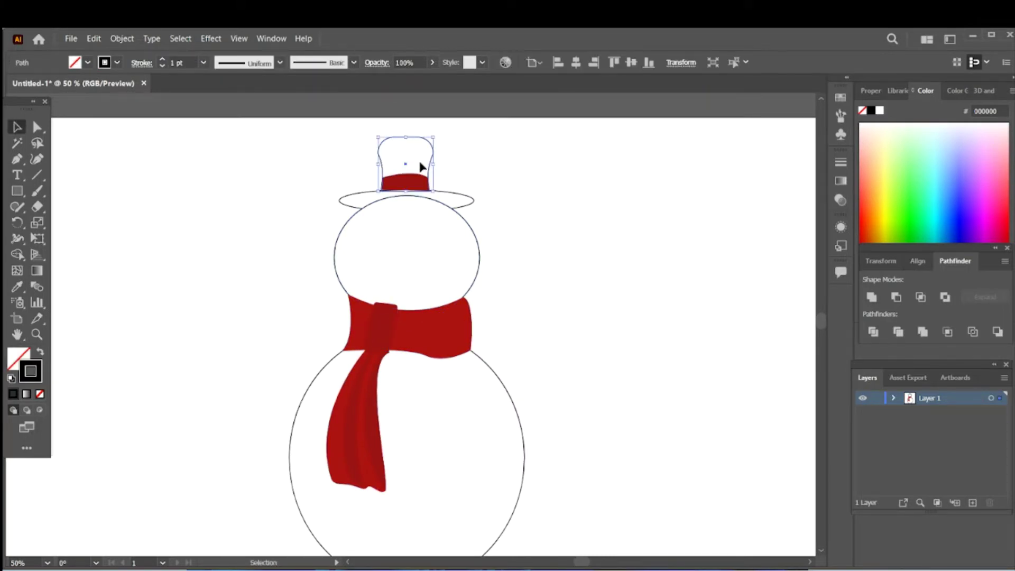
# Step: Fill the hat top black and give the brim the same black
pyautogui.click(870, 111)
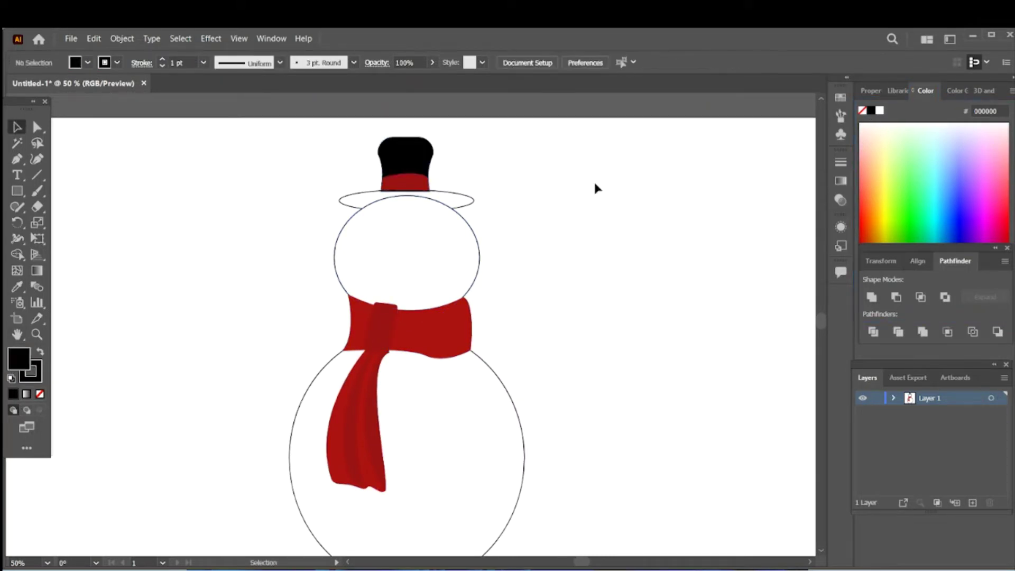
pyautogui.click(443, 197)
pyautogui.click(421, 154)
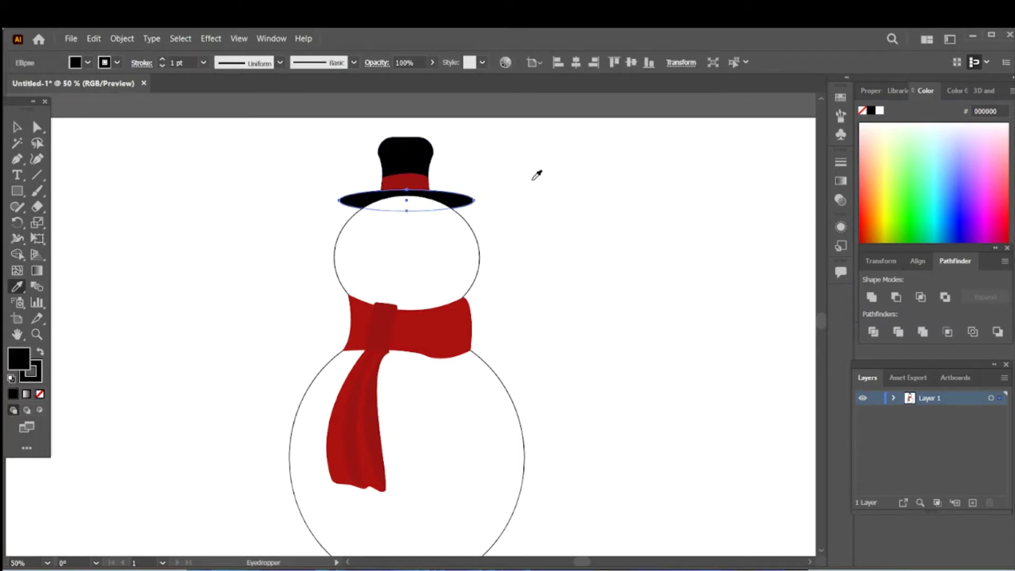
pyautogui.press('v')
pyautogui.click(553, 212)
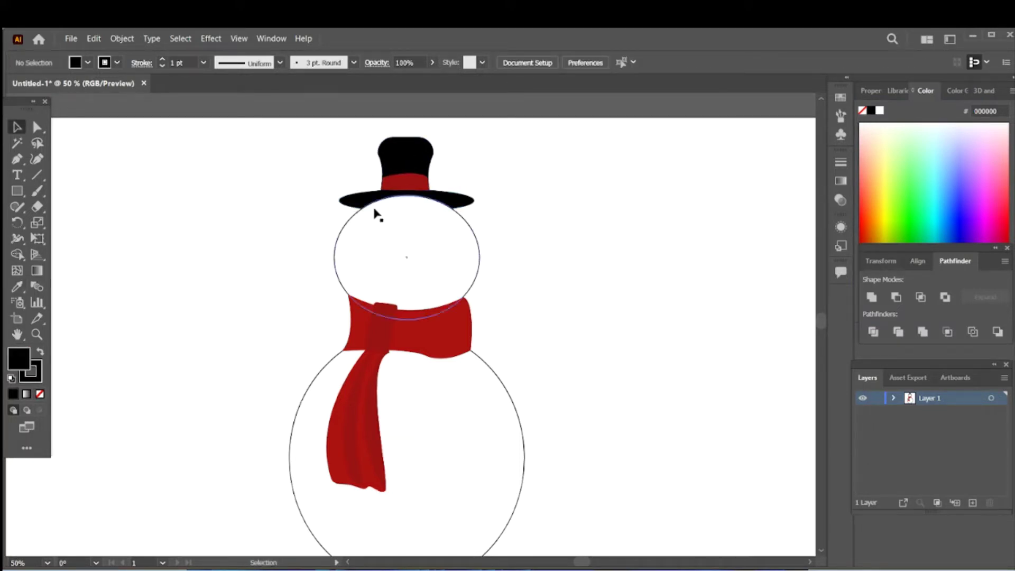
# Step: Narrow the black brim from both sides to fit the hat
pyautogui.click(349, 200)
pyautogui.moveTo(340, 201); pyautogui.dragTo(347, 202)
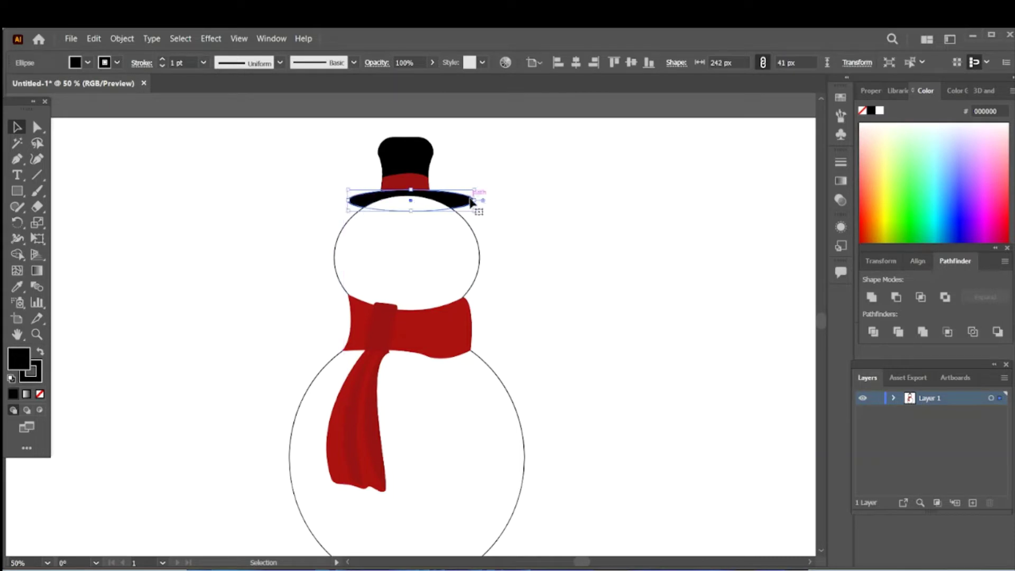
pyautogui.moveTo(474, 201); pyautogui.dragTo(469, 201)
pyautogui.click(514, 222)
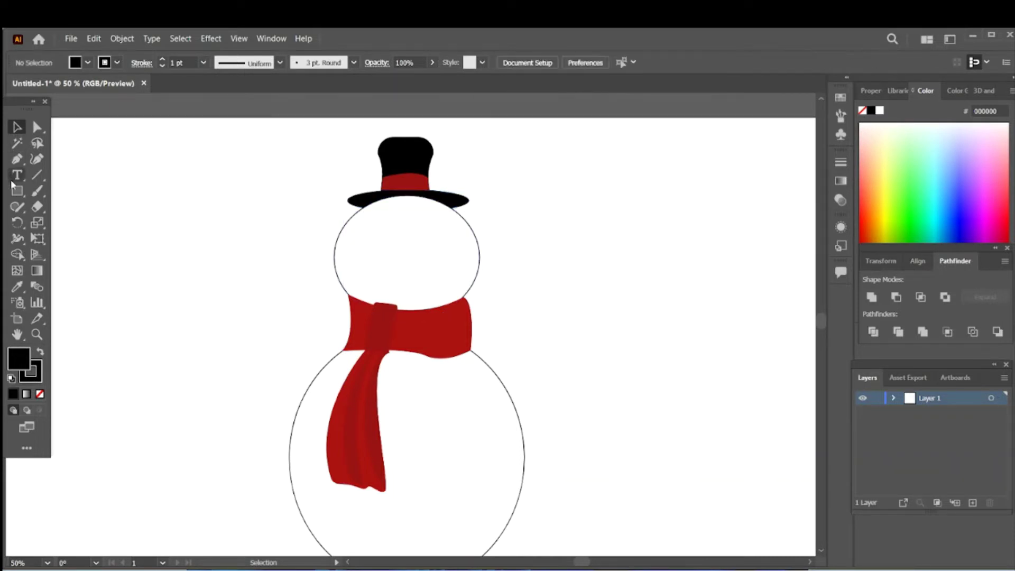
# Step: Draw a small circle for the snowman's left eye with the Ellipse tool
pyautogui.moveTo(22, 194); pyautogui.dragTo(62, 220)
pyautogui.keyDown('alt'); pyautogui.scroll(1, 352, 220); pyautogui.keyUp('alt')
pyautogui.keyDown('alt'); pyautogui.scroll(1, 283, 226); pyautogui.keyUp('alt')
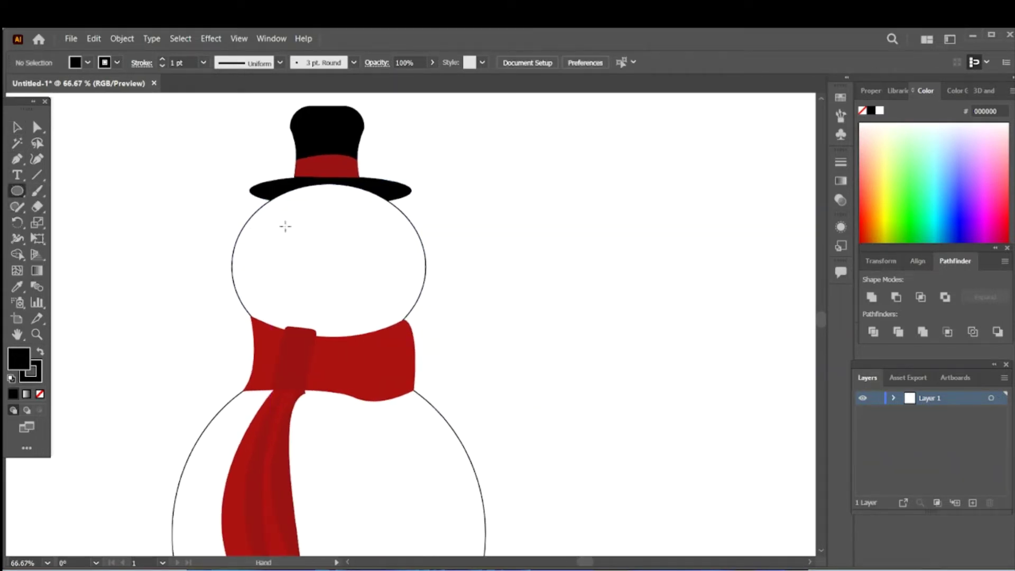
pyautogui.keyDown('alt'); pyautogui.scroll(1, 263, 221); pyautogui.keyUp('alt')
pyautogui.moveTo(262, 221)
pyautogui.mouseDown()
pyautogui.moveTo(289, 246)
pyautogui.moveTo(492, 241)
pyautogui.moveTo(483, 242)
pyautogui.mouseUp()
pyautogui.press('v')
# Step: Copy the eye circle into a second eye, an enlarged round nose and a dot beneath it
pyautogui.scroll(-3, 582, 251)
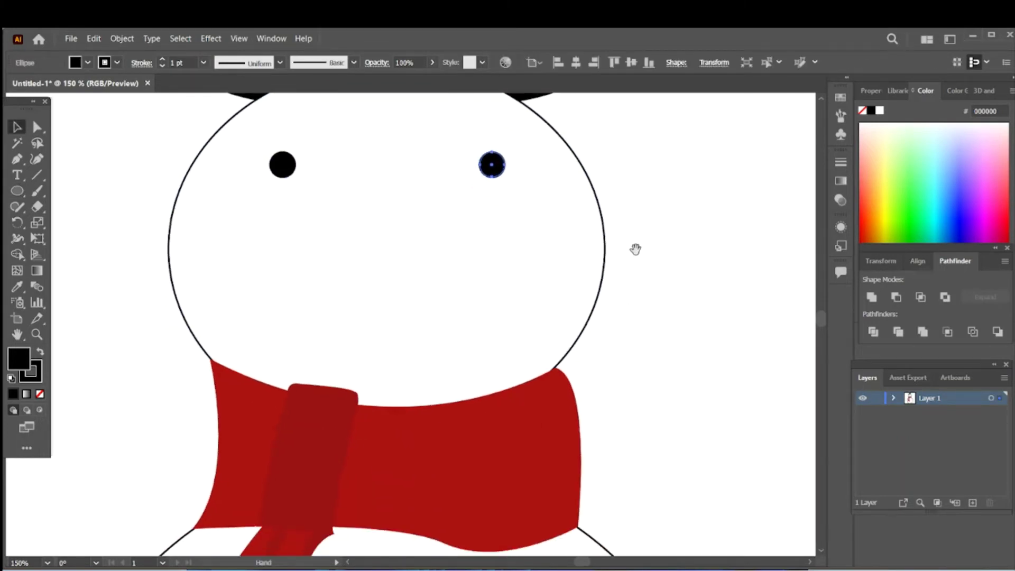
pyautogui.moveTo(285, 172); pyautogui.dragTo(413, 260)
pyautogui.click(718, 259)
pyautogui.moveTo(646, 345); pyautogui.dragTo(655, 300)
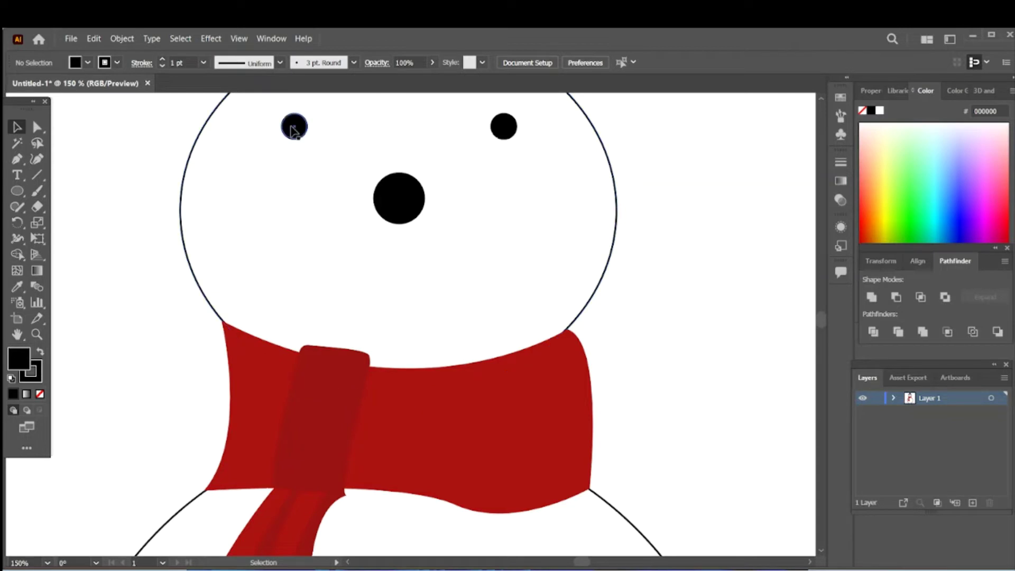
pyautogui.moveTo(290, 126); pyautogui.dragTo(407, 309)
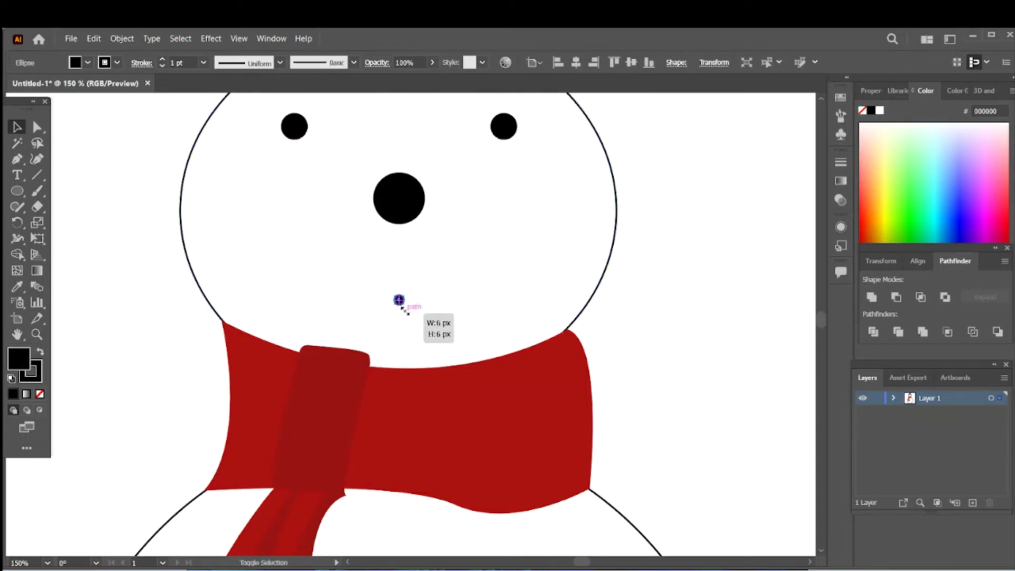
# Step: Position the mouth dot under the nose and copy it into a curved row of dots
pyautogui.click(183, 321)
pyautogui.keyDown('alt'); pyautogui.scroll(2, 402, 312); pyautogui.keyUp('alt')
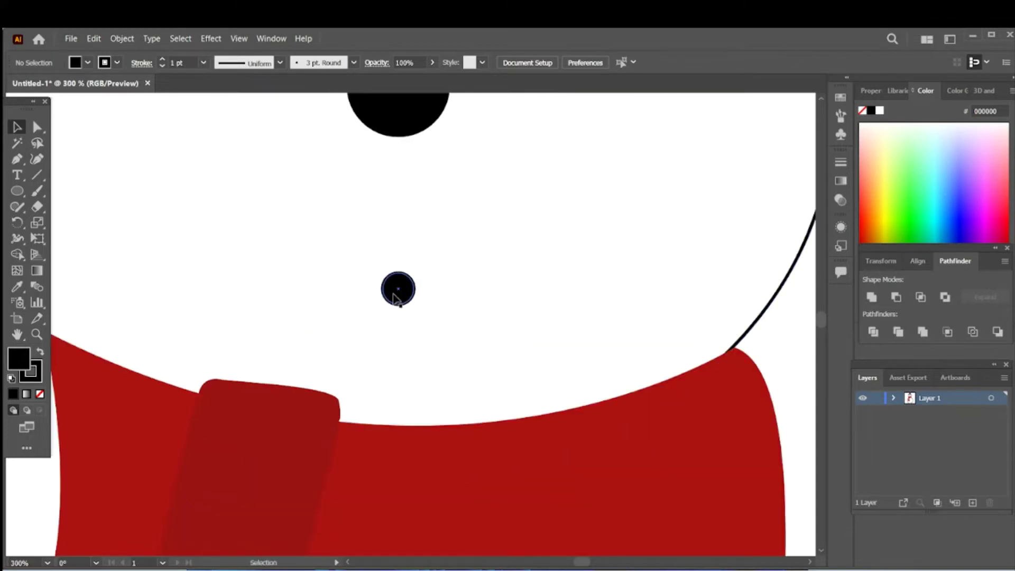
pyautogui.moveTo(392, 294); pyautogui.dragTo(342, 286)
pyautogui.keyDown('alt'); pyautogui.scroll(-3, 342, 288); pyautogui.keyUp('alt')
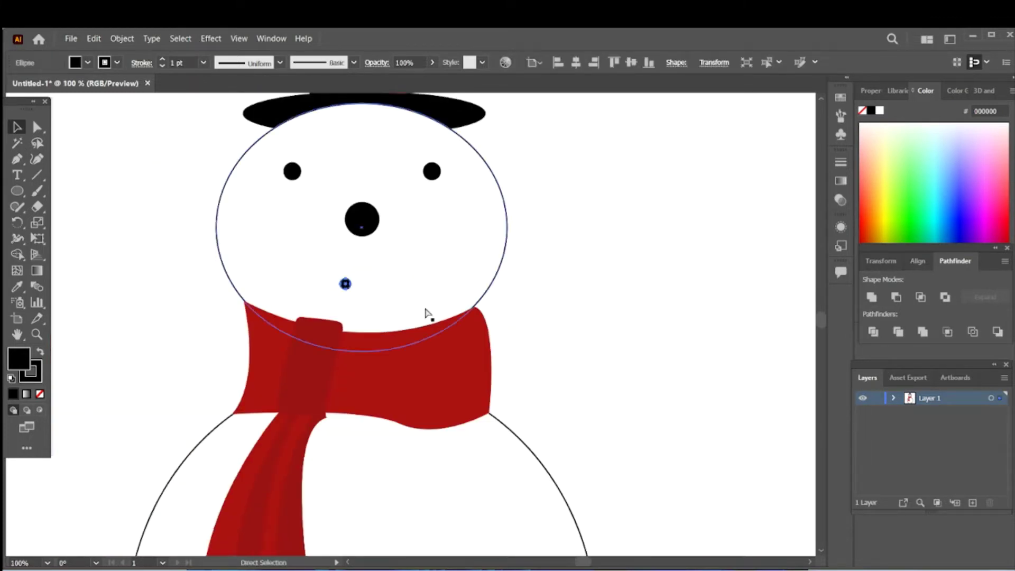
pyautogui.keyDown('alt'); pyautogui.scroll(1, 332, 293); pyautogui.keyUp('alt')
pyautogui.click(331, 293)
pyautogui.scroll(1, 428, 344)
pyautogui.keyDown('alt'); pyautogui.moveTo(417, 335); pyautogui.dragTo(333, 294); pyautogui.keyUp('alt')
pyautogui.click(279, 354)
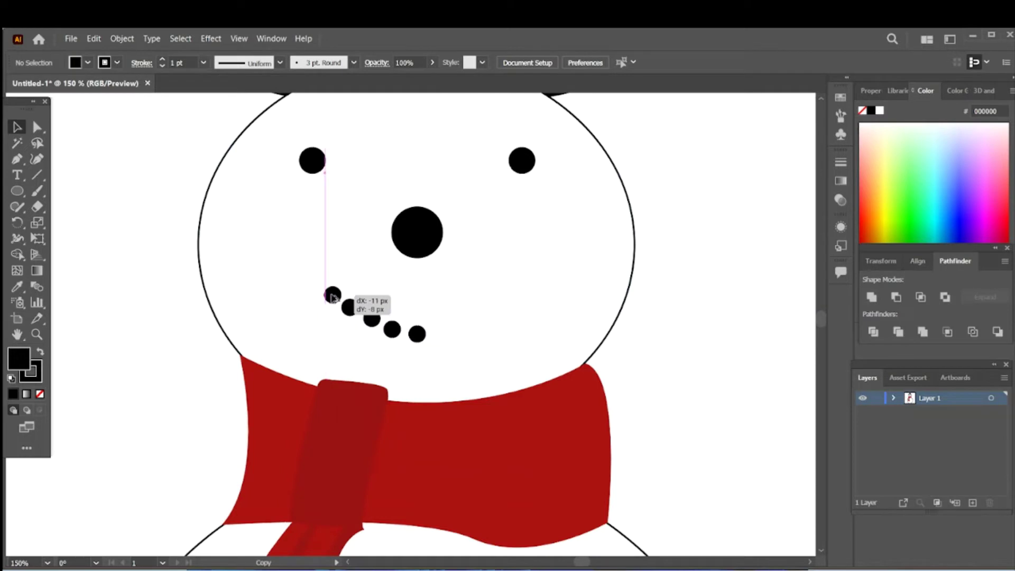
# Step: Group the five smile dots, copy the group right, reflect it and nudge it into place
pyautogui.click(333, 294)
pyautogui.keyDown('shift'); pyautogui.click(372, 318); pyautogui.keyUp('shift')
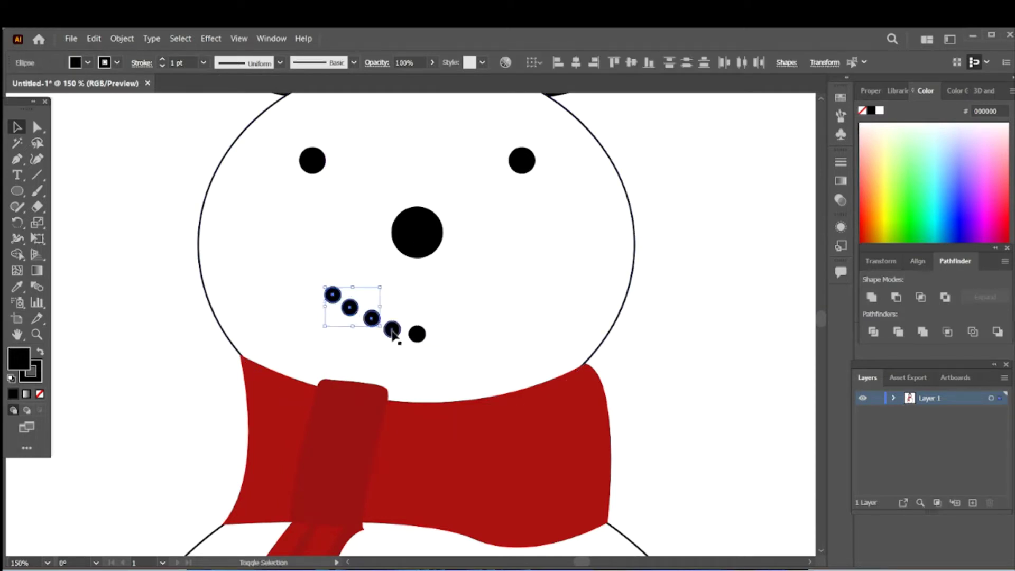
pyautogui.keyDown('shift'); pyautogui.click(417, 334); pyautogui.keyUp('shift')
pyautogui.rightClick(419, 338)
pyautogui.click(492, 154)
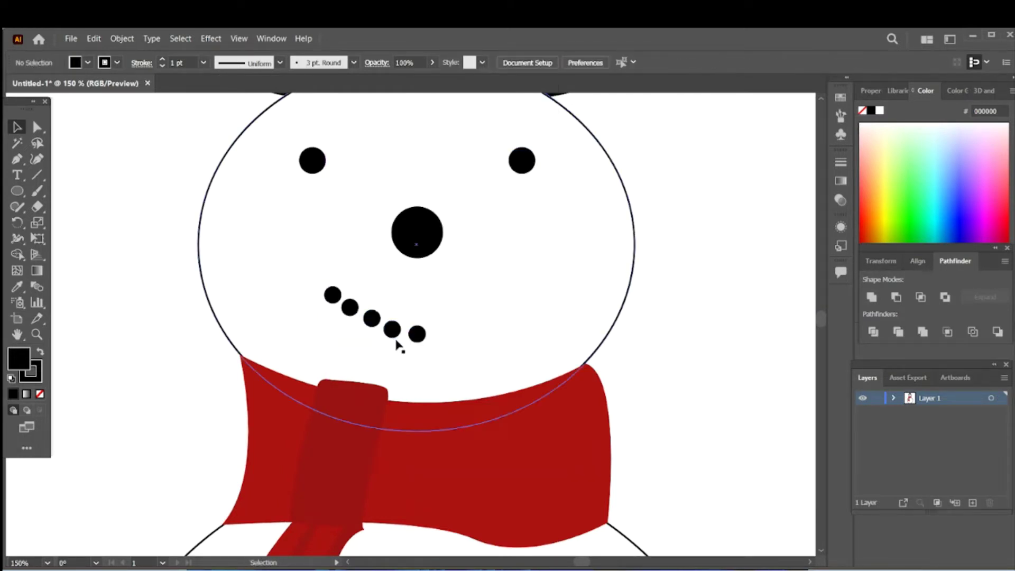
pyautogui.keyDown('alt'); pyautogui.moveTo(417, 334); pyautogui.dragTo(541, 333); pyautogui.keyUp('alt')
pyautogui.rightClick(537, 337)
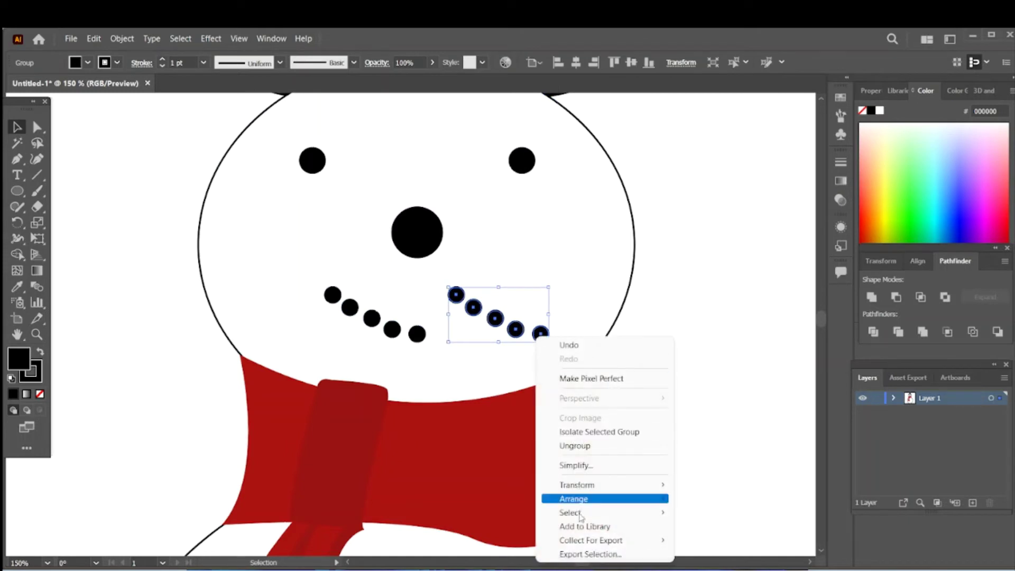
pyautogui.click(709, 417)
pyautogui.click(557, 403)
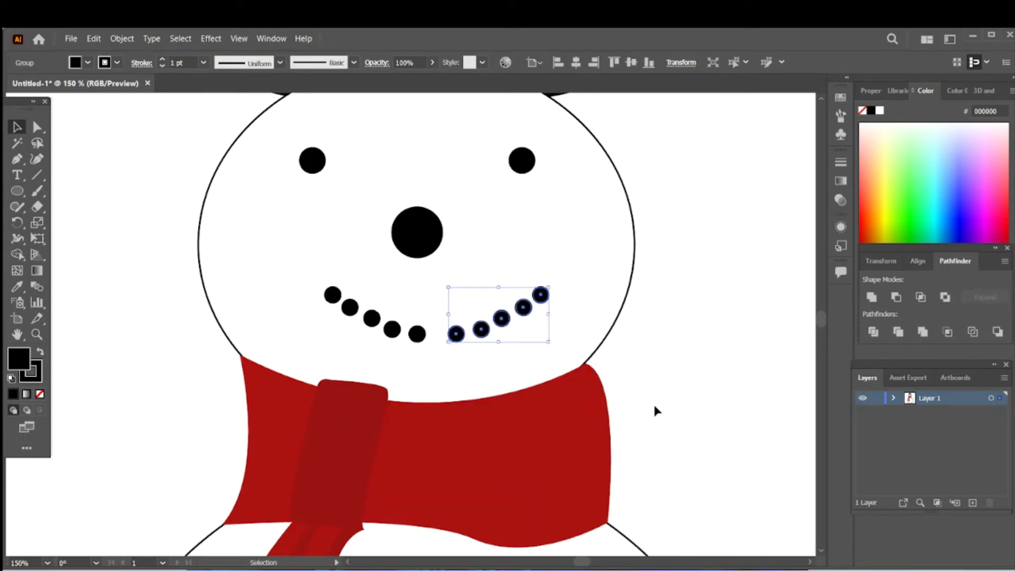
pyautogui.press('Left')
pyautogui.press('Left')
pyautogui.press('Left')
pyautogui.press('Left')
pyautogui.press('Left')
pyautogui.press('Left')
pyautogui.click(666, 416)
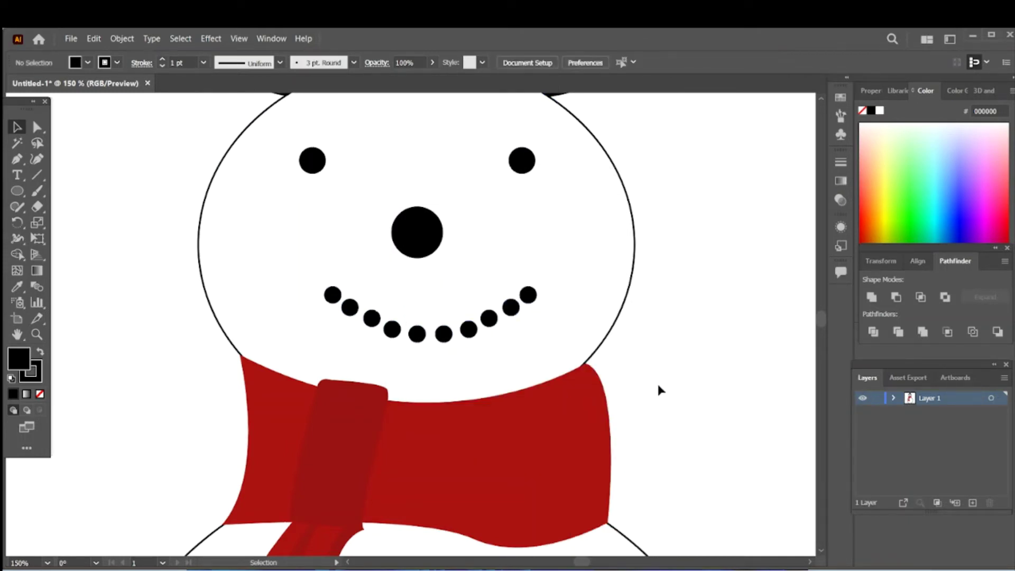
pyautogui.keyDown('alt'); pyautogui.scroll(-2, 659, 391); pyautogui.keyUp('alt')
# Step: Copy the nose down the body as three black buttons, the middle one larger
pyautogui.keyDown('alt'); pyautogui.scroll(-2, 632, 413); pyautogui.keyUp('alt')
pyautogui.moveTo(632, 412); pyautogui.dragTo(547, 364)
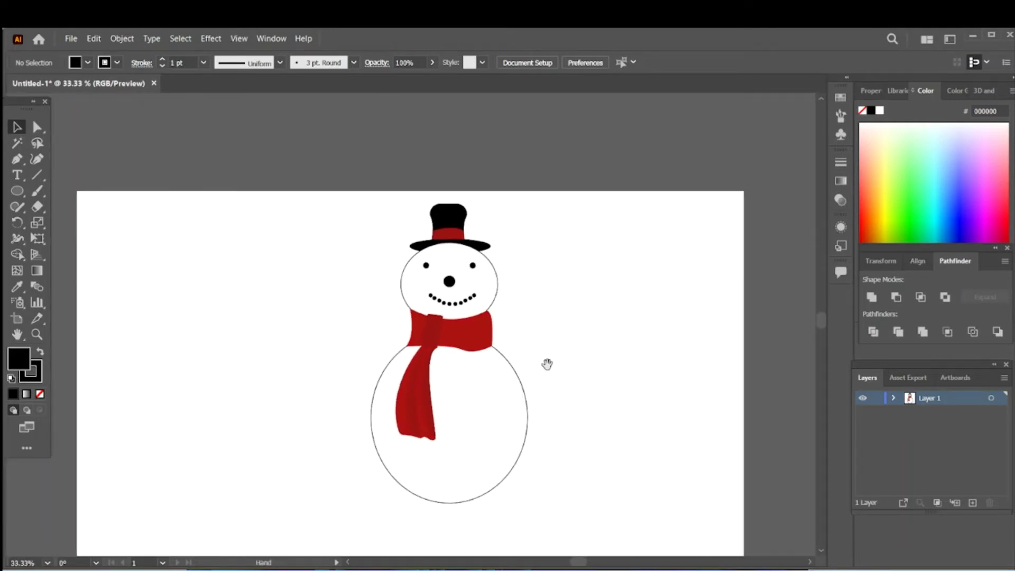
pyautogui.moveTo(450, 284)
pyautogui.keyDown('alt'); pyautogui.keyDown('shift'); pyautogui.mouseDown()
pyautogui.moveTo(452, 428)
pyautogui.moveTo(470, 445)
pyautogui.moveTo(430, 311)
pyautogui.moveTo(463, 319)
pyautogui.mouseUp(); pyautogui.keyUp('shift'); pyautogui.keyUp('alt')
pyautogui.keyDown('alt'); pyautogui.scroll(3, 454, 431); pyautogui.keyUp('alt')
pyautogui.hotkey('ctrl', 'shift', 'a')
pyautogui.hotkey('ctrl', 'shift', 'a')
pyautogui.scroll(-5, 634, 280)
pyautogui.moveTo(447, 171); pyautogui.dragTo(447, 395)
pyautogui.click(748, 370)
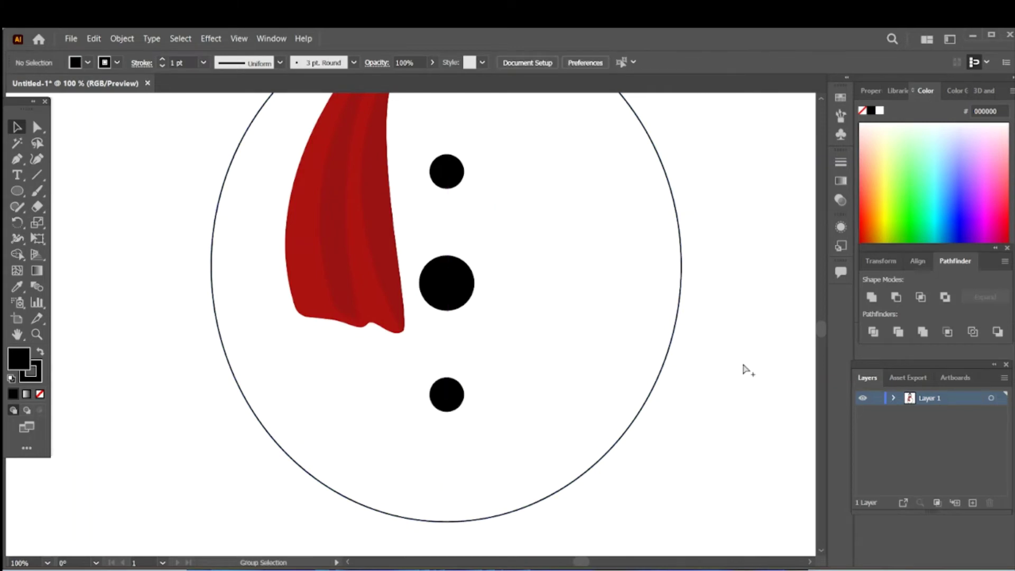
pyautogui.hotkey('ctrl', '-')
pyautogui.hotkey('ctrl', '-')
pyautogui.hotkey('ctrl', '-')
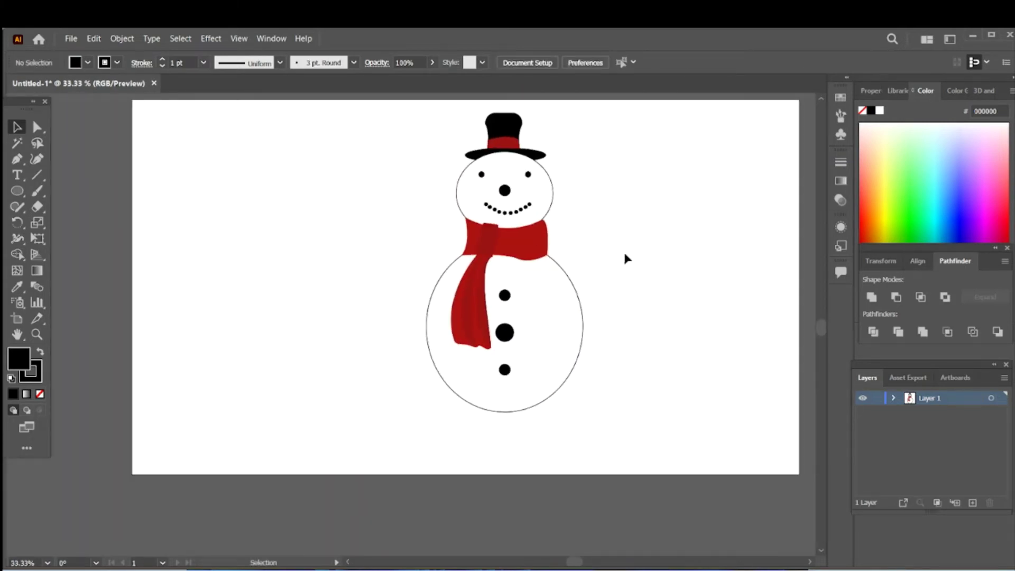
# Step: Bring the hat brim in front of the hat with Arrange > Bring to Front
pyautogui.click(487, 154)
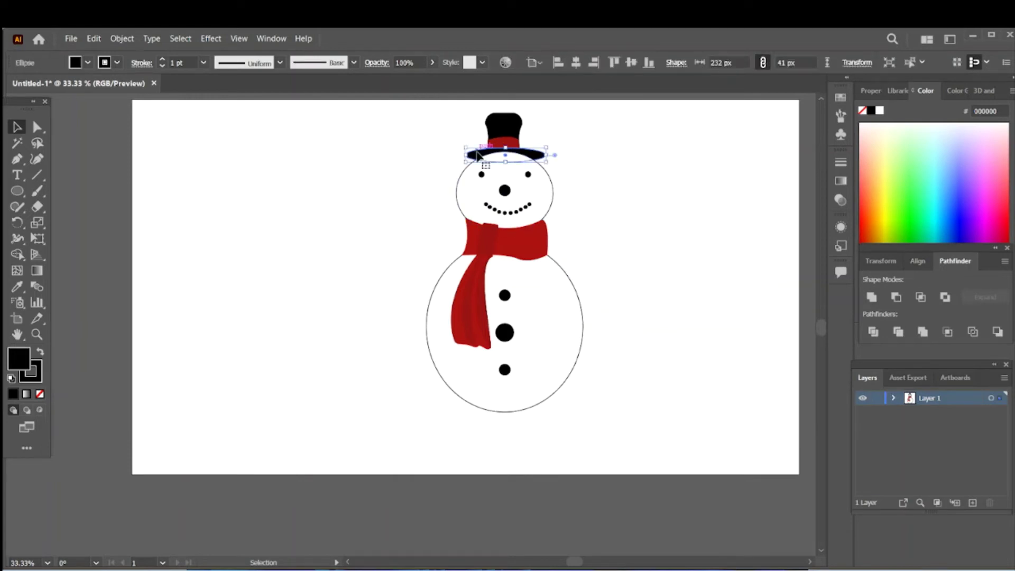
pyautogui.rightClick(478, 154)
pyautogui.click(646, 390)
pyautogui.click(680, 306)
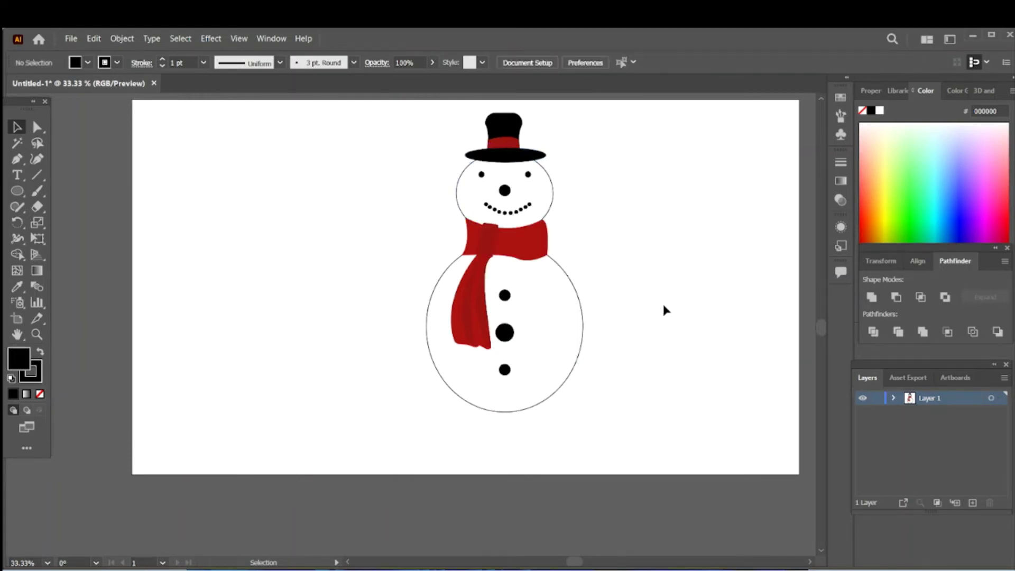
# Step: Draw the left arm line with the Pen tool and taper it with the Width tool
pyautogui.click(17, 159)
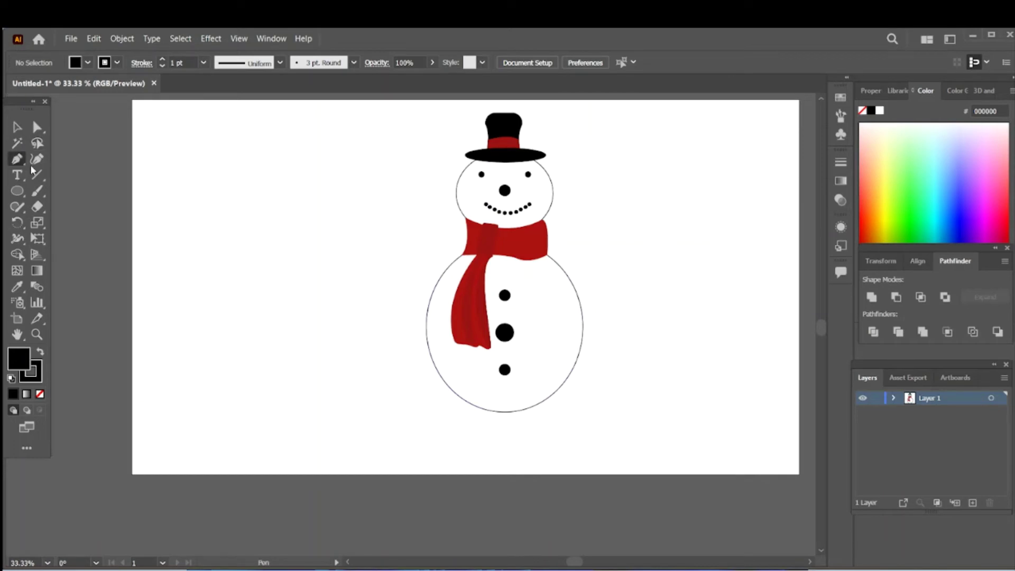
pyautogui.click(443, 285)
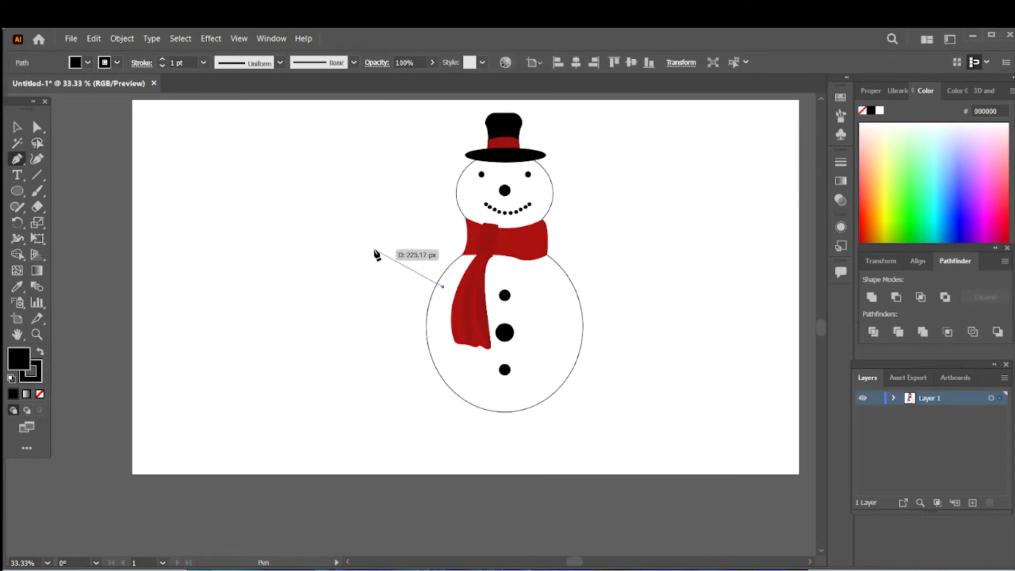
pyautogui.click(375, 249)
pyautogui.keyDown('ctrl'); pyautogui.click(385, 290); pyautogui.keyUp('ctrl')
pyautogui.scroll(2, 385, 290)
pyautogui.click(423, 250)
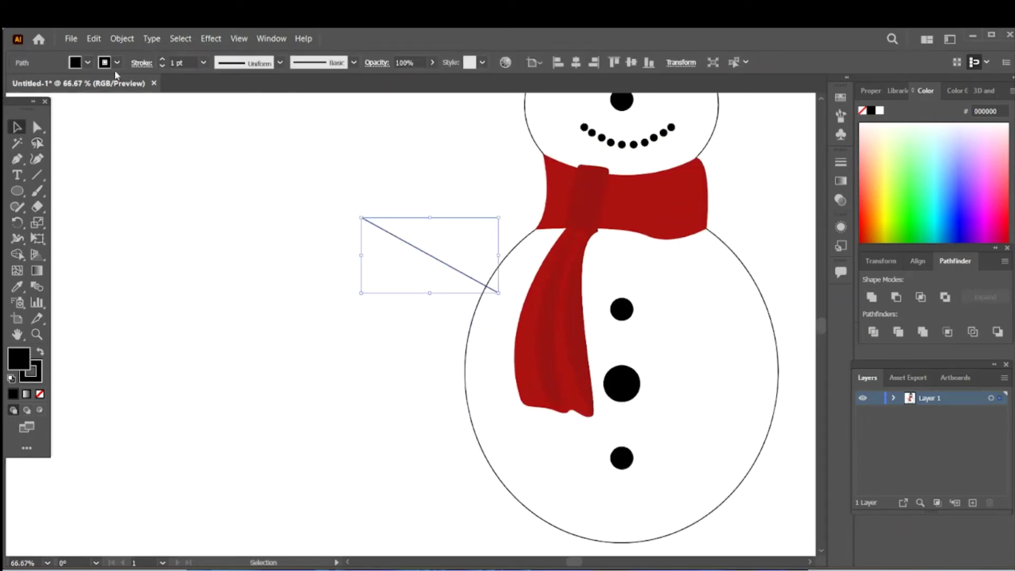
pyautogui.click(62, 251)
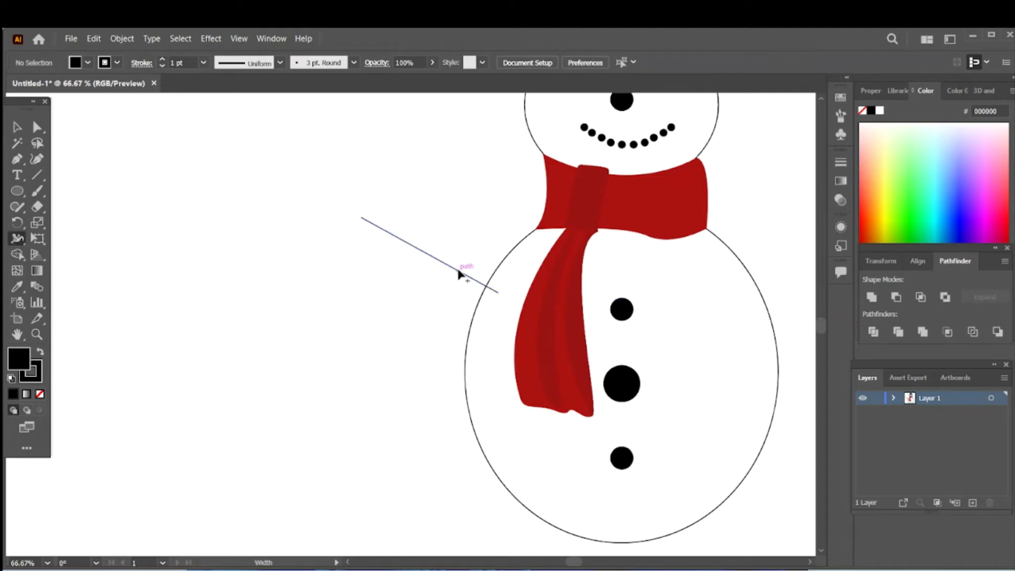
pyautogui.moveTo(459, 273); pyautogui.dragTo(458, 281)
pyautogui.press('v')
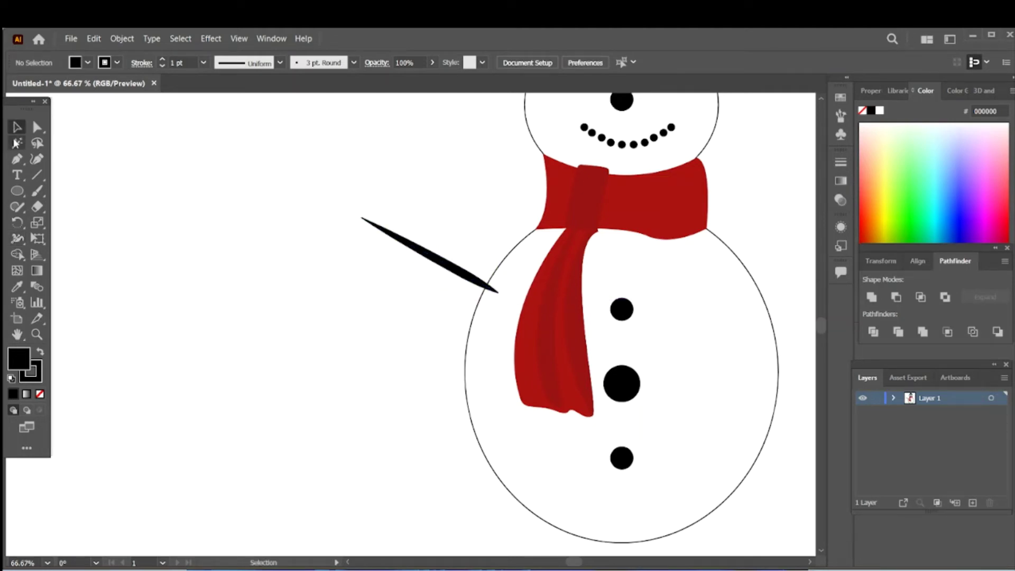
# Step: Add two short branch lines to the arm and give them a tapered width profile
pyautogui.click(17, 158)
pyautogui.click(422, 215)
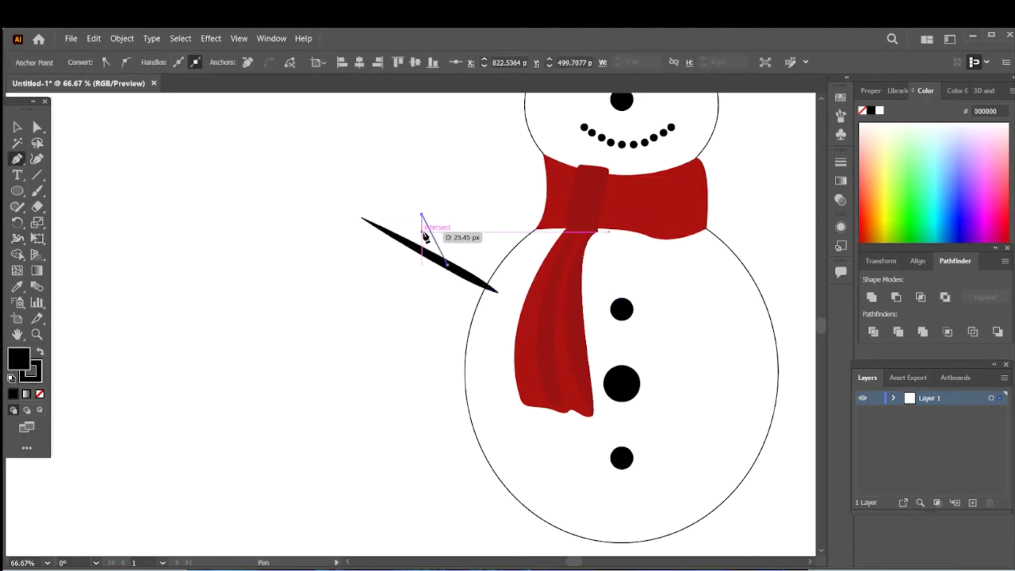
pyautogui.click(445, 259)
pyautogui.keyDown('ctrl'); pyautogui.click(407, 264); pyautogui.keyUp('ctrl')
pyautogui.click(422, 253)
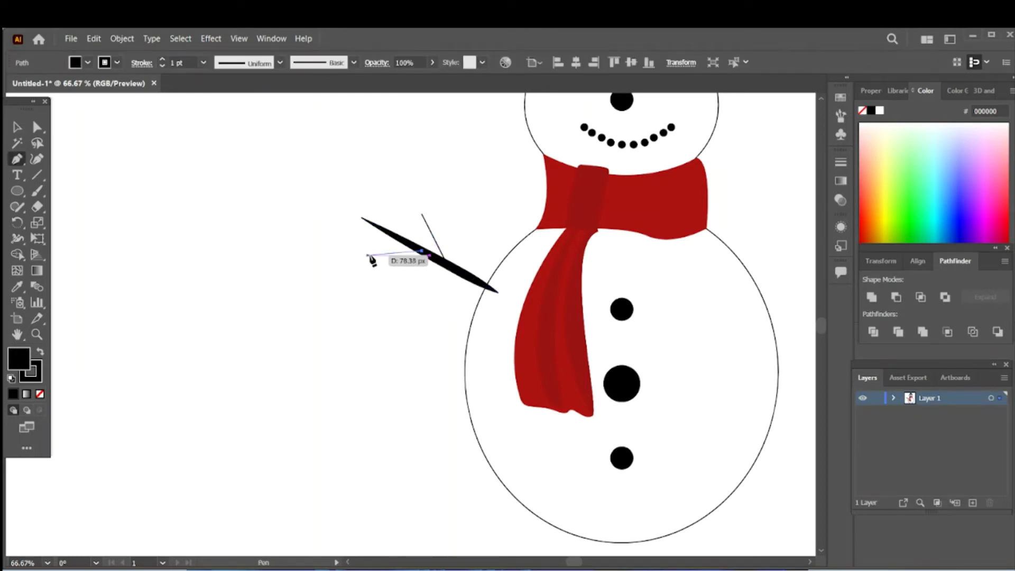
pyautogui.click(382, 257)
pyautogui.keyDown('shift'); pyautogui.click(430, 231); pyautogui.keyUp('shift')
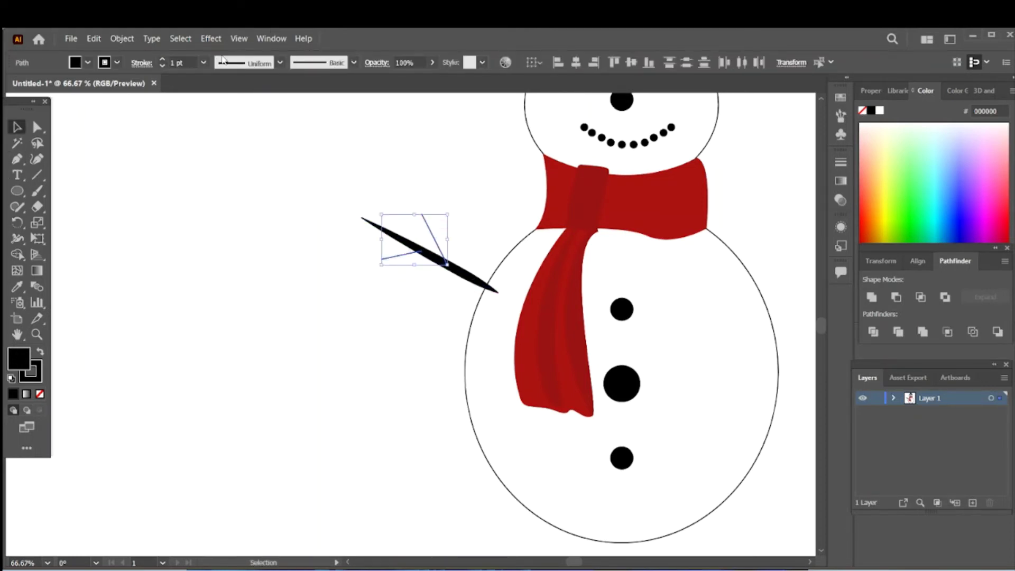
pyautogui.click(280, 63)
pyautogui.click(244, 99)
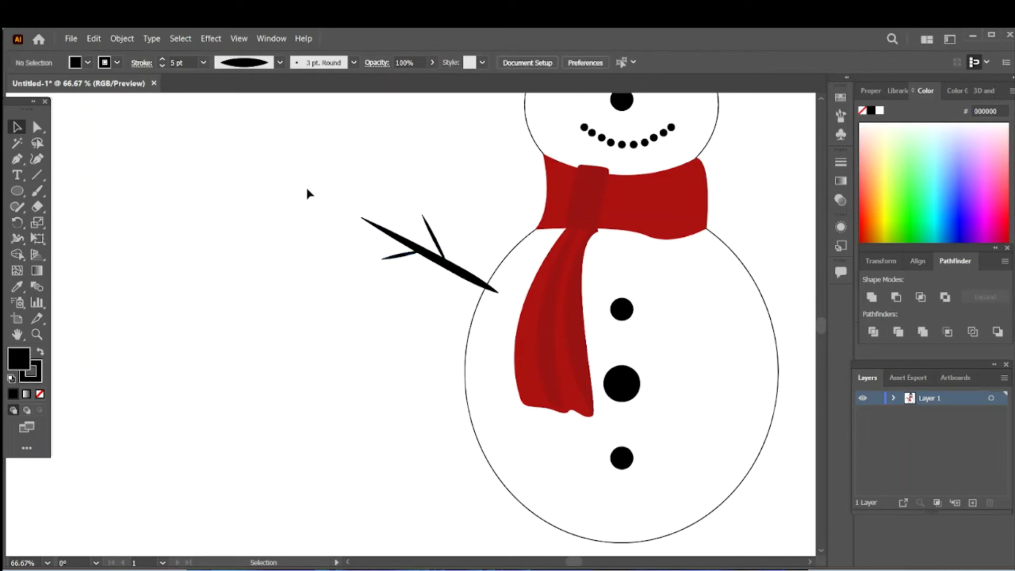
# Step: Group the arm line and its branches into one twig
pyautogui.moveTo(306, 185); pyautogui.dragTo(445, 285)
pyautogui.rightClick(439, 266)
pyautogui.click(455, 348)
pyautogui.click(365, 380)
# Step: Copy the twig arm to the body's right side, reflect it and nudge it into place
pyautogui.moveTo(365, 380); pyautogui.dragTo(230, 352)
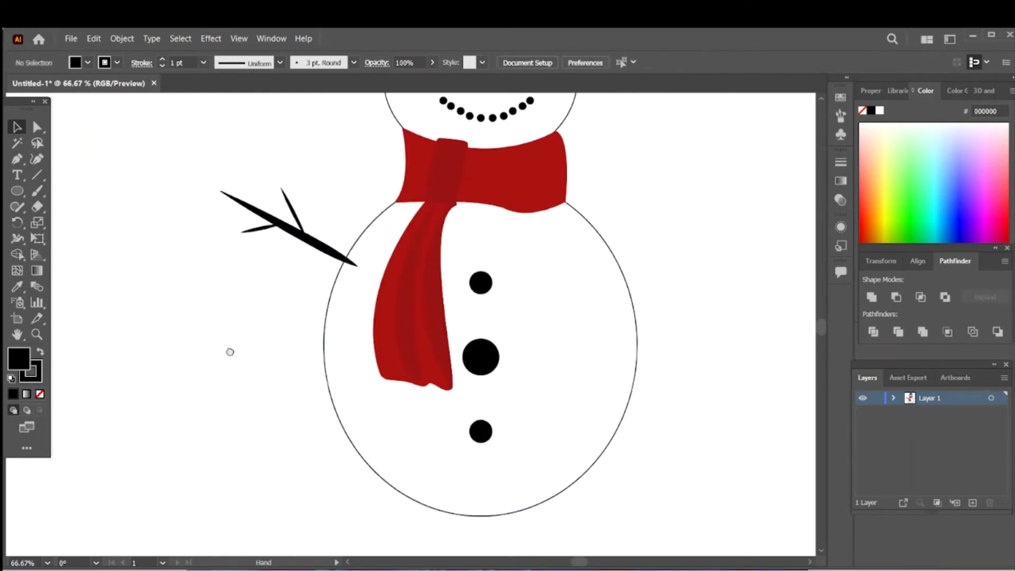
pyautogui.moveTo(307, 245); pyautogui.dragTo(680, 244)
pyautogui.rightClick(683, 268)
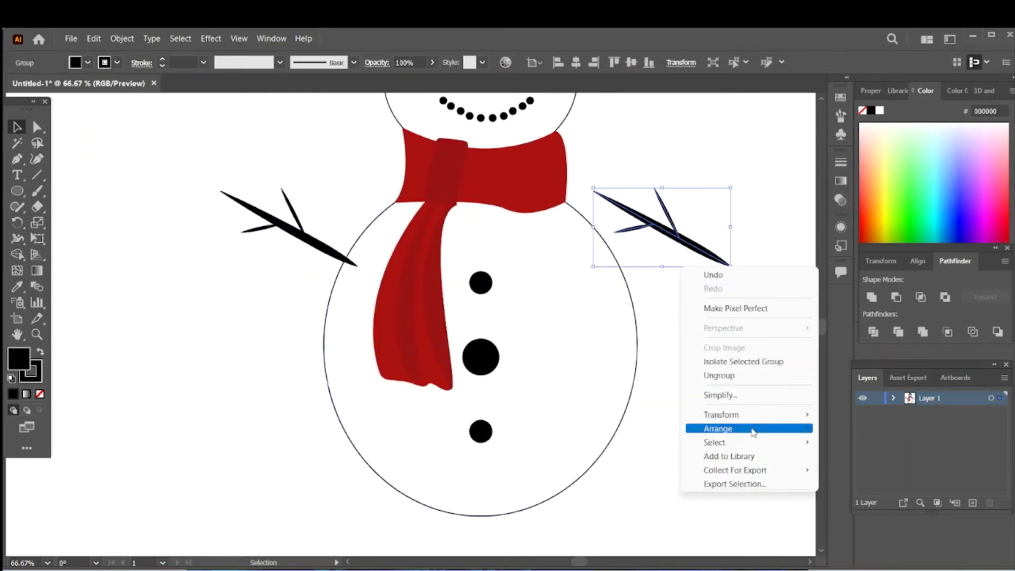
pyautogui.click(848, 463)
pyautogui.click(518, 390)
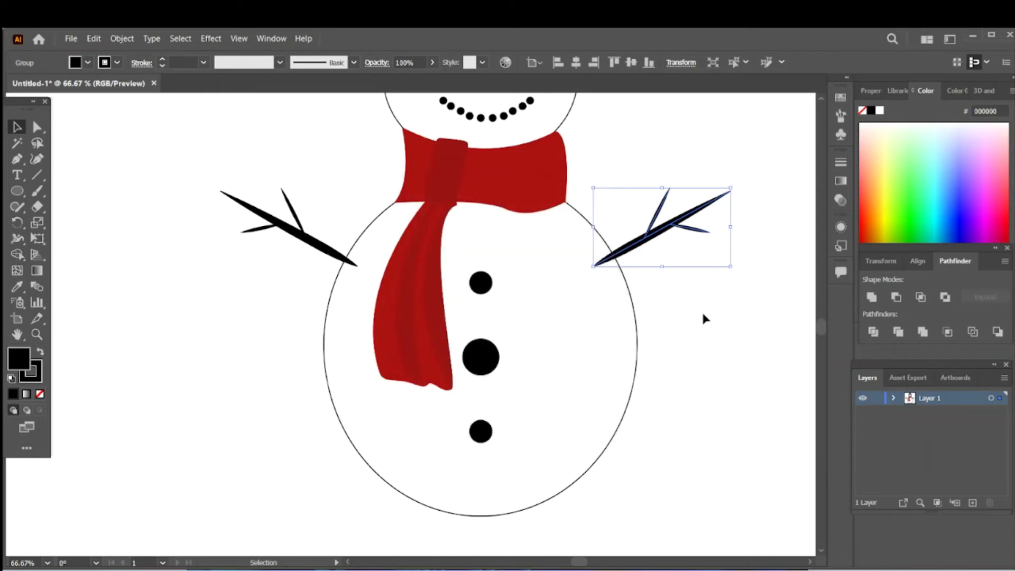
pyautogui.press('Left')
pyautogui.press('Left')
pyautogui.press('Left')
pyautogui.press('Left')
pyautogui.press('Left')
pyautogui.press('Left')
pyautogui.press('Left')
pyautogui.press('Left')
pyautogui.press('Left')
pyautogui.press('Down')
pyautogui.press('Down')
pyautogui.press('Down')
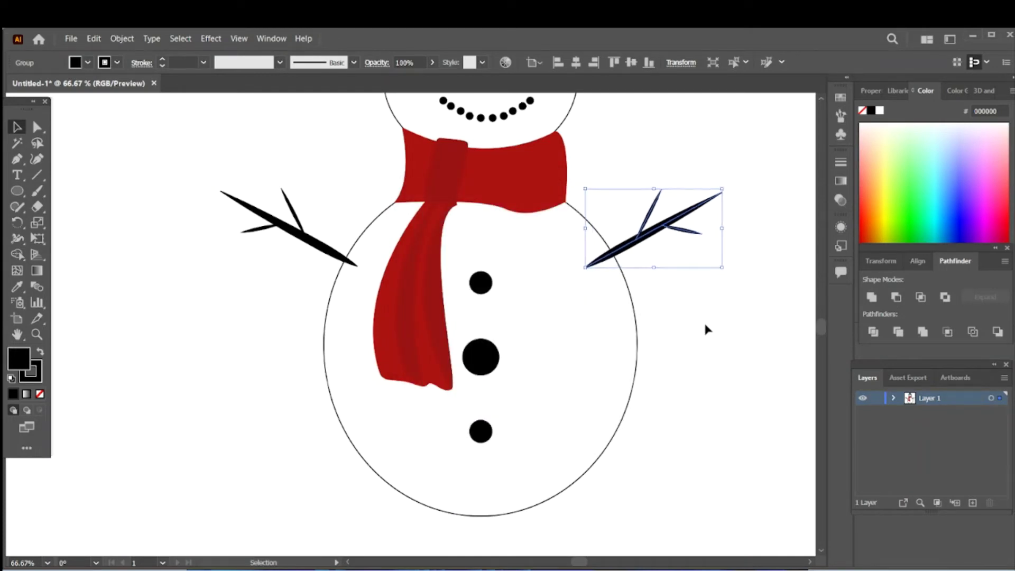
pyautogui.press('Down')
pyautogui.press('Down')
pyautogui.press('Down')
pyautogui.click(706, 329)
pyautogui.hotkey('ctrl', '-')
pyautogui.hotkey('ctrl', '-')
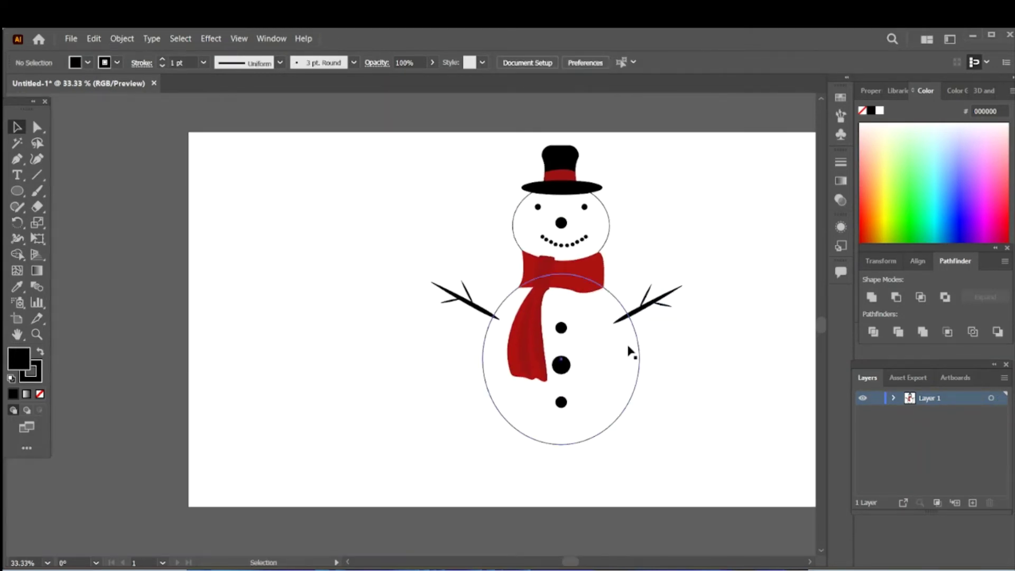
pyautogui.scroll(2, 623, 336)
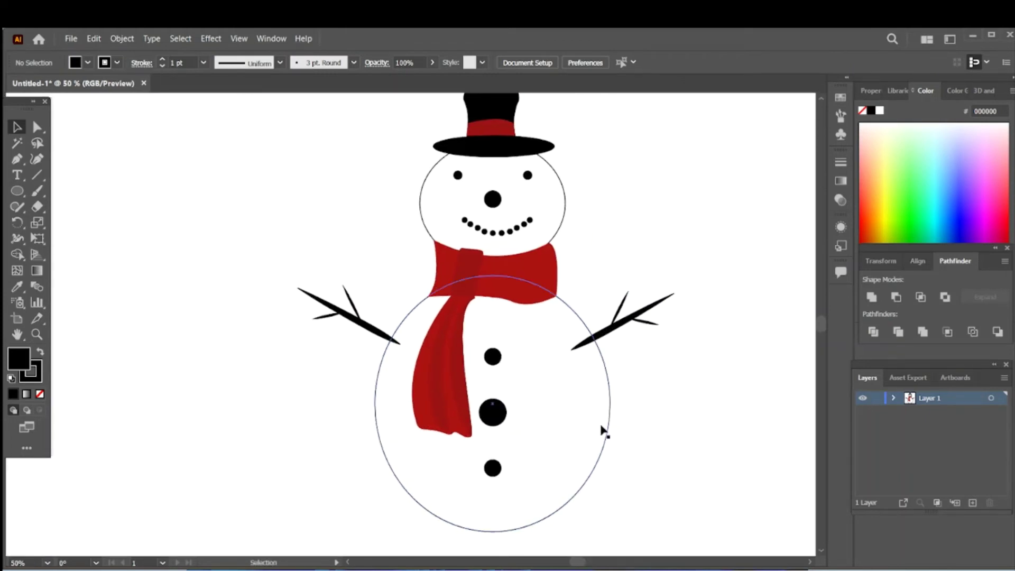
# Step: Open the 3D and Materials panel and inflate the snowman's body
pyautogui.scroll(-2, 603, 431)
pyautogui.click(562, 427)
pyautogui.click(272, 38)
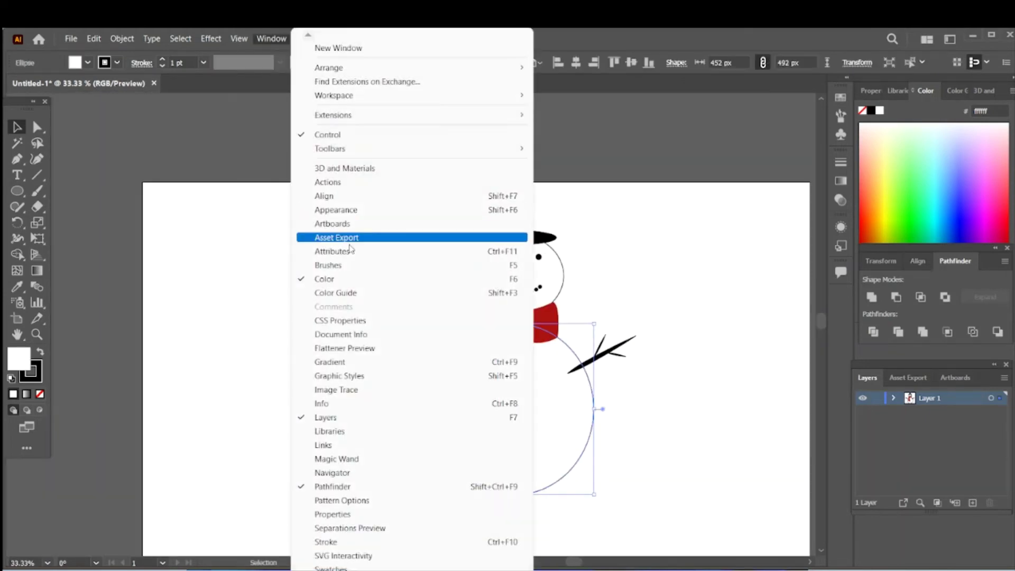
pyautogui.click(372, 166)
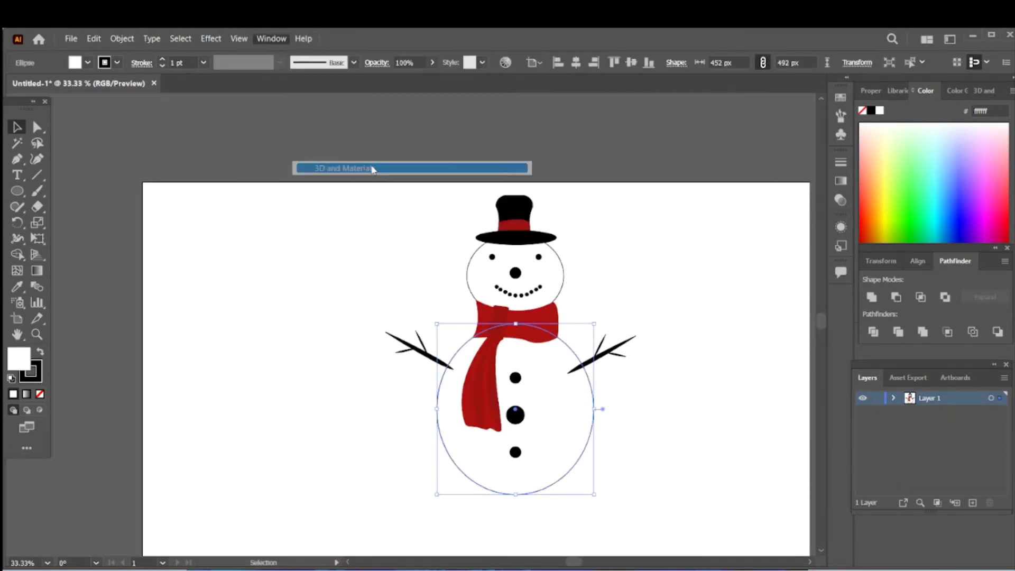
pyautogui.click(985, 92)
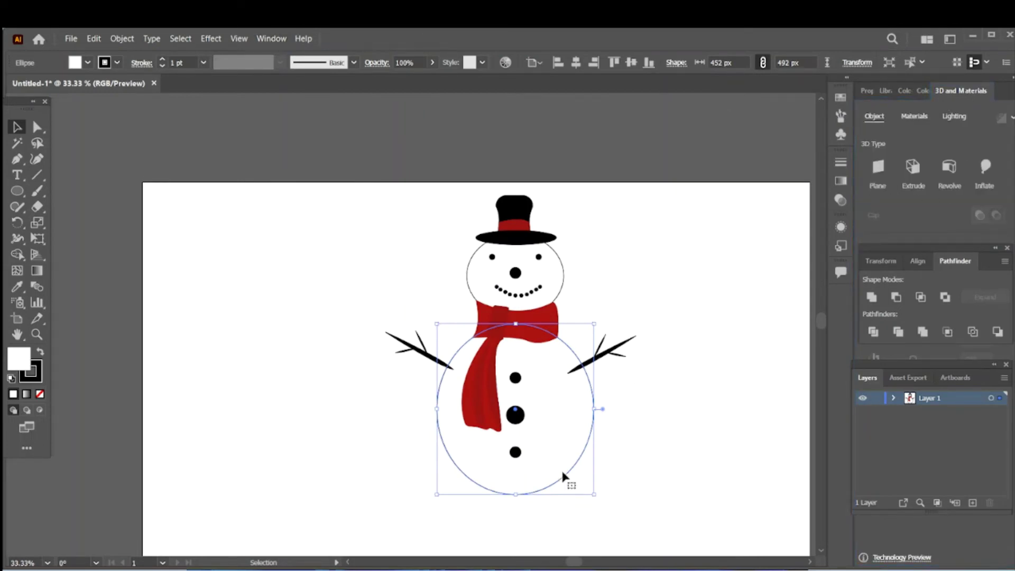
pyautogui.click(984, 172)
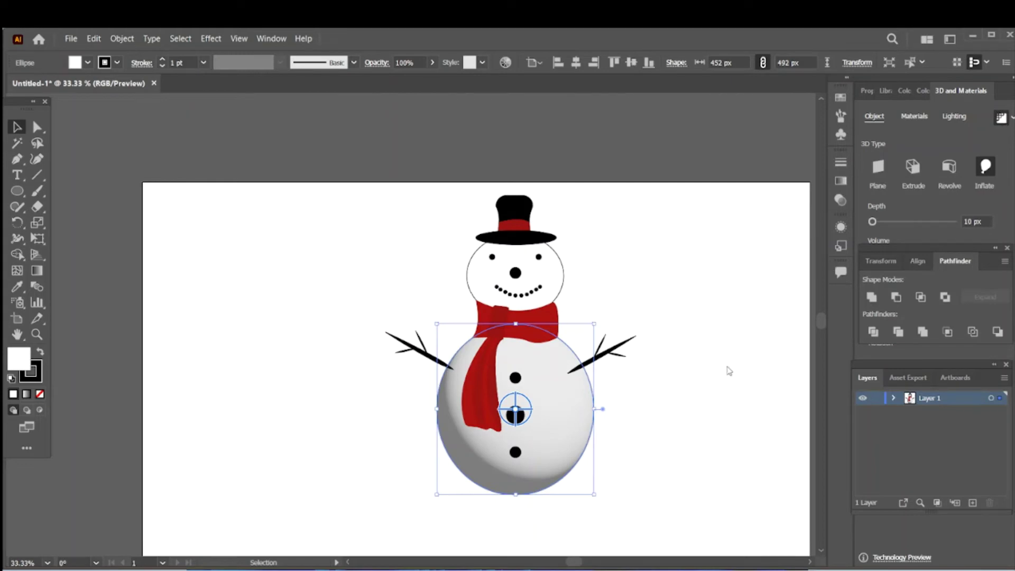
pyautogui.click(679, 369)
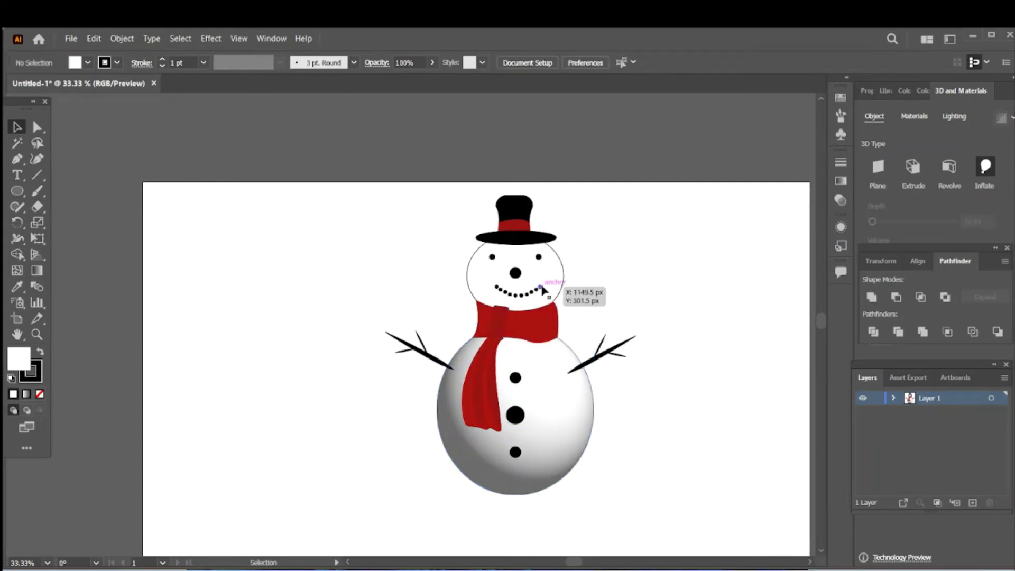
# Step: Inflate the snowman's head and the scarf's neck band
pyautogui.click(561, 279)
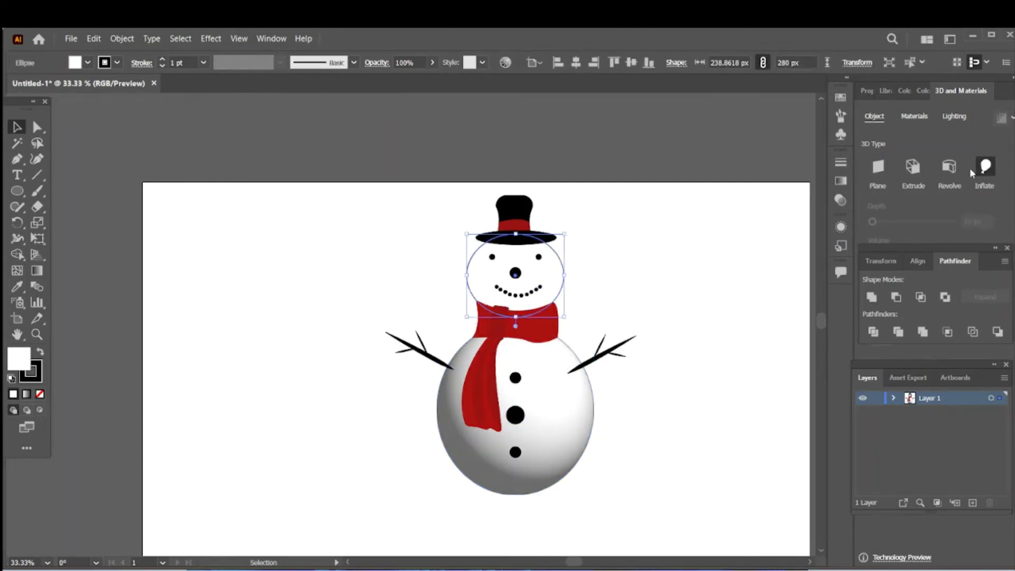
pyautogui.click(971, 167)
pyautogui.click(537, 338)
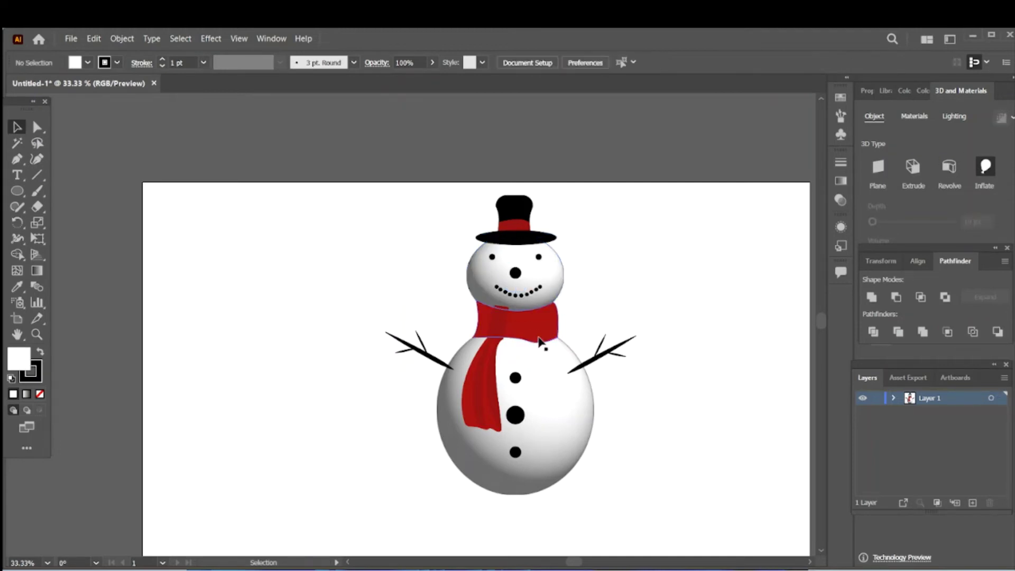
pyautogui.click(985, 167)
pyautogui.click(986, 167)
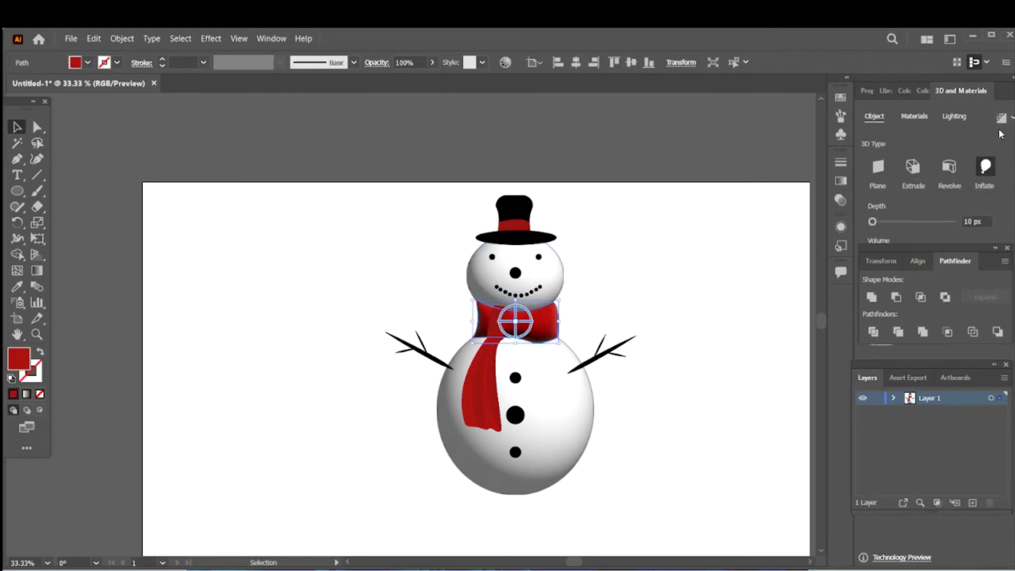
pyautogui.click(695, 241)
# Step: Inflate the scarf knot piece and the hanging scarf strip
pyautogui.click(498, 344)
pyautogui.hotkey('ctrl', '=')
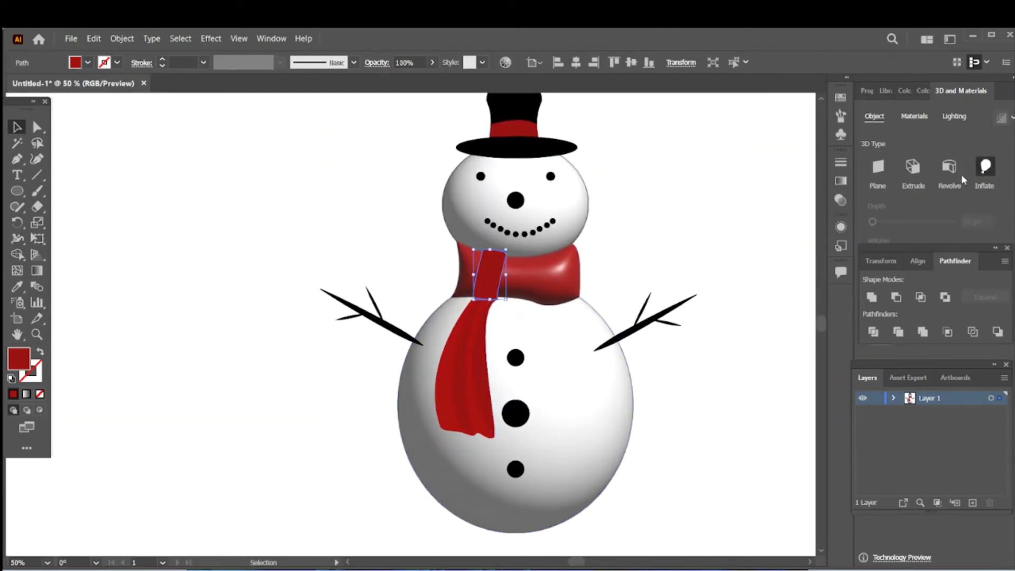
pyautogui.click(985, 167)
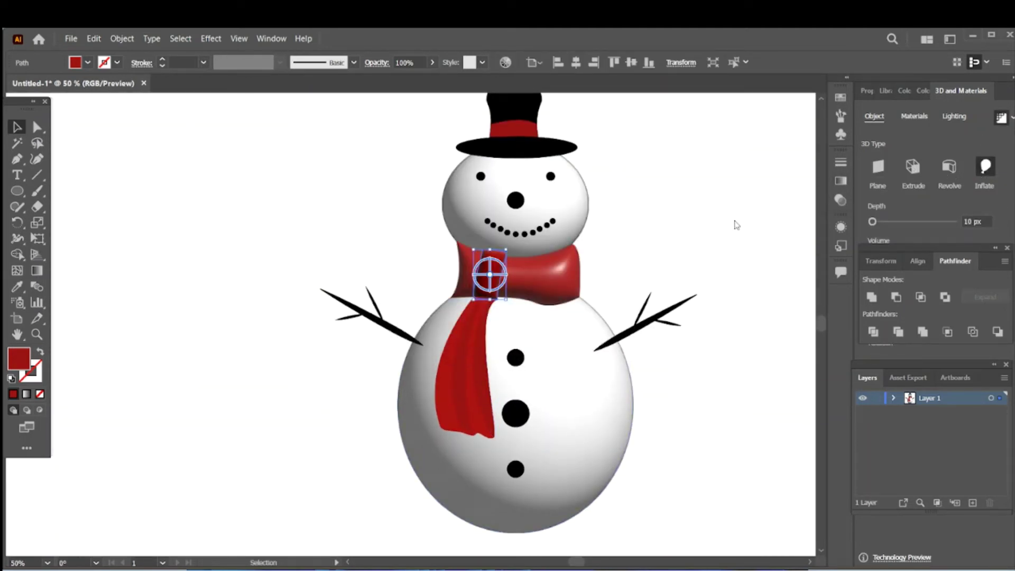
pyautogui.click(671, 260)
pyautogui.hotkey('ctrl', '=')
pyautogui.hotkey('ctrl', '=')
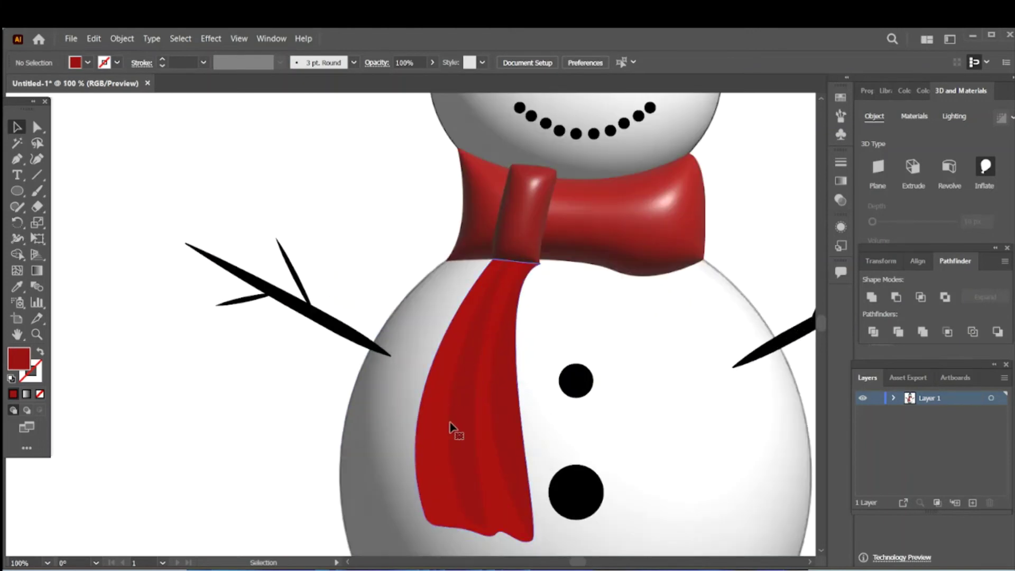
pyautogui.click(450, 426)
pyautogui.rightClick(567, 426)
pyautogui.click(582, 249)
pyautogui.moveTo(402, 448); pyautogui.dragTo(388, 348)
pyautogui.click(413, 369)
pyautogui.click(986, 168)
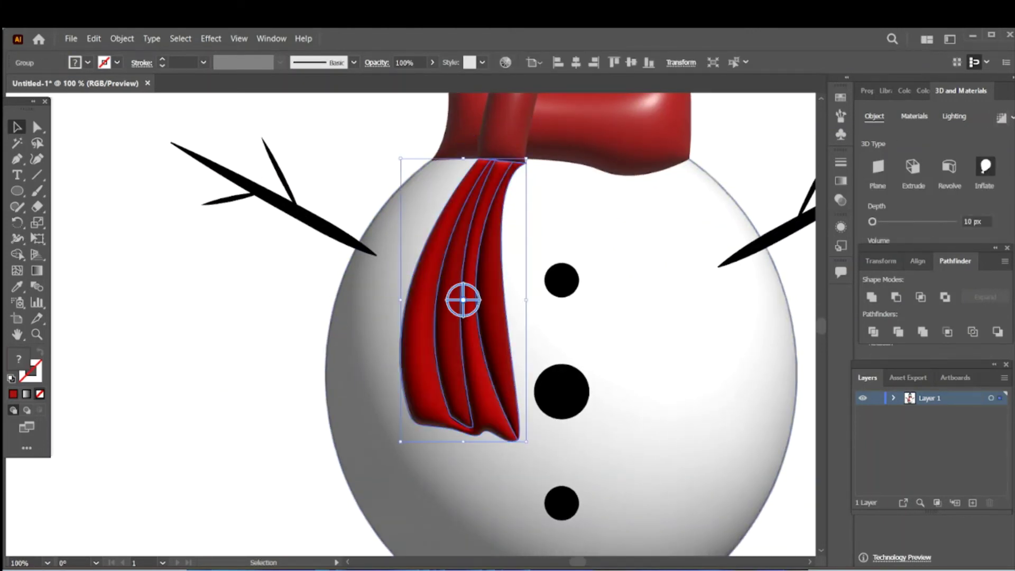
pyautogui.click(296, 319)
# Step: Group the three buttons and inflate them into shiny 3D shapes
pyautogui.hotkey('ctrl', '-')
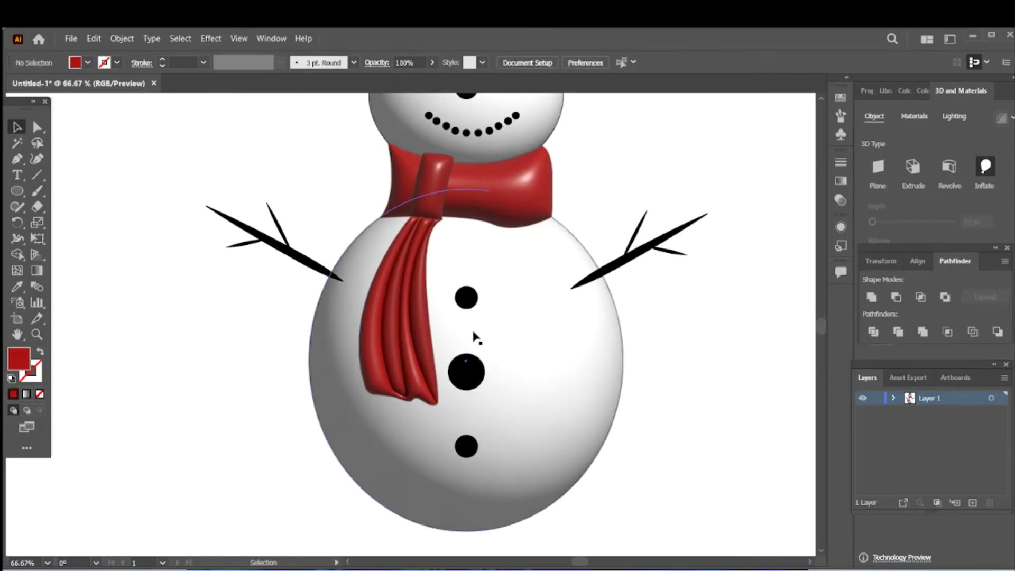
pyautogui.click(466, 297)
pyautogui.keyDown('shift'); pyautogui.click(465, 372); pyautogui.keyUp('shift')
pyautogui.keyDown('shift'); pyautogui.click(468, 446); pyautogui.keyUp('shift')
pyautogui.rightClick(469, 445)
pyautogui.click(547, 269)
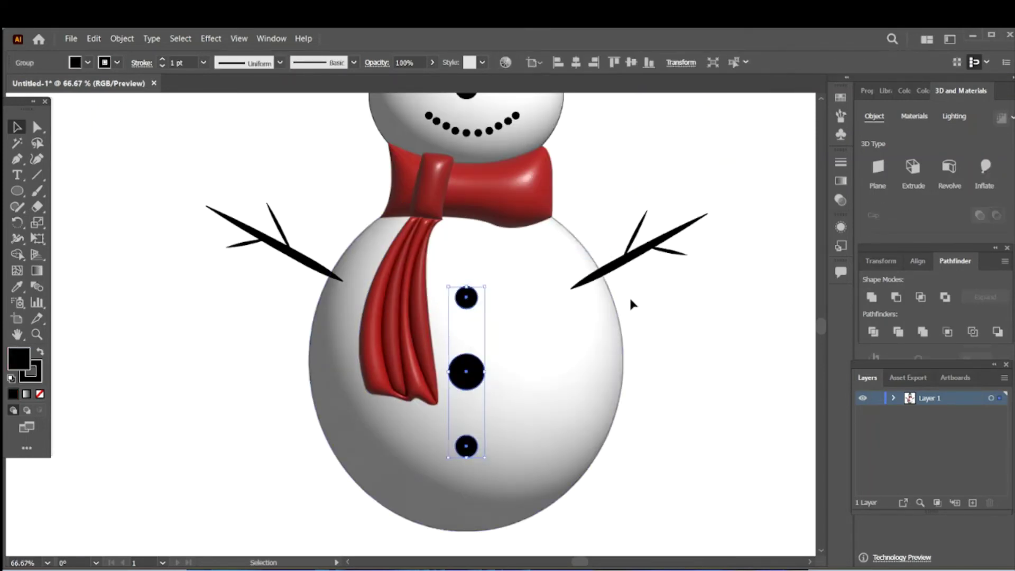
pyautogui.click(632, 305)
pyautogui.click(465, 371)
pyautogui.click(939, 168)
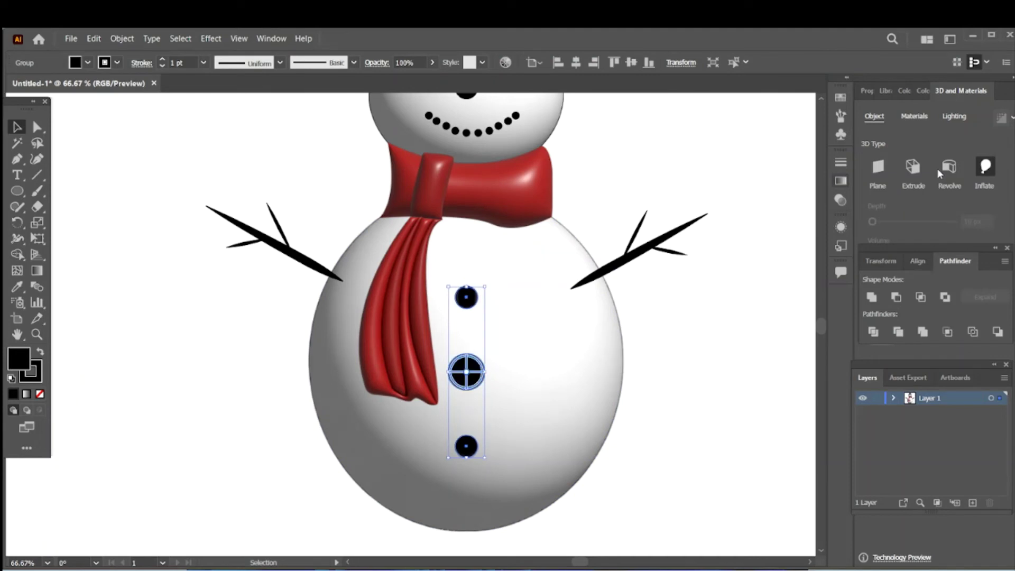
pyautogui.click(696, 299)
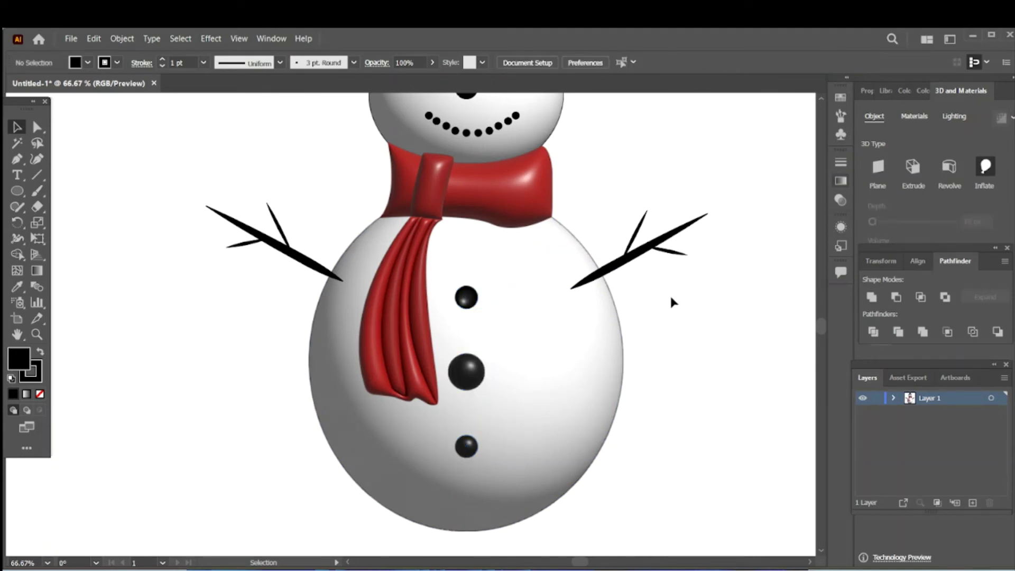
# Step: Give the right twig arm no fill and an orange #e58053 stroke
pyautogui.click(614, 272)
pyautogui.doubleClick(17, 360)
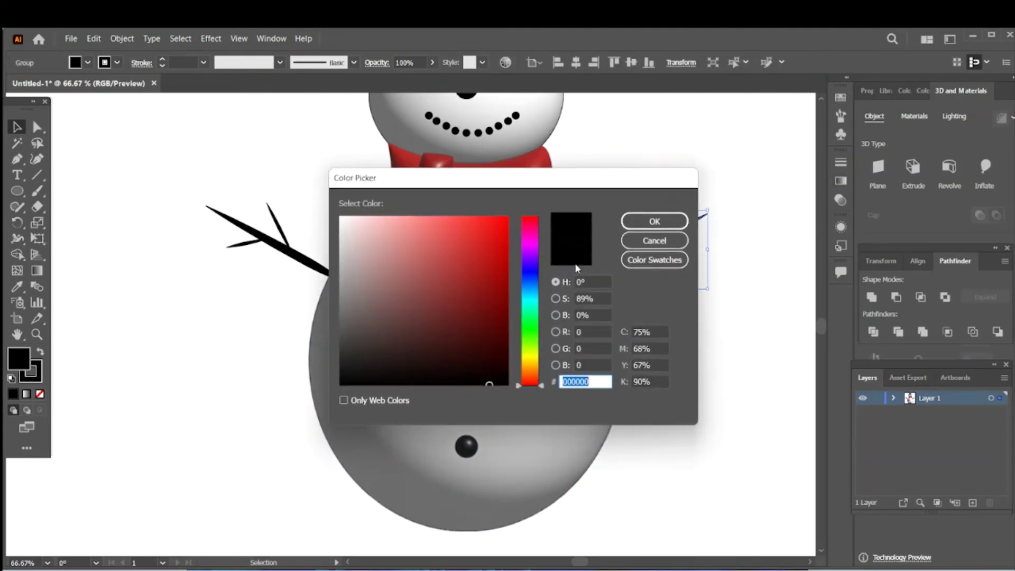
pyautogui.click(655, 239)
pyautogui.click(40, 394)
pyautogui.doubleClick(38, 378)
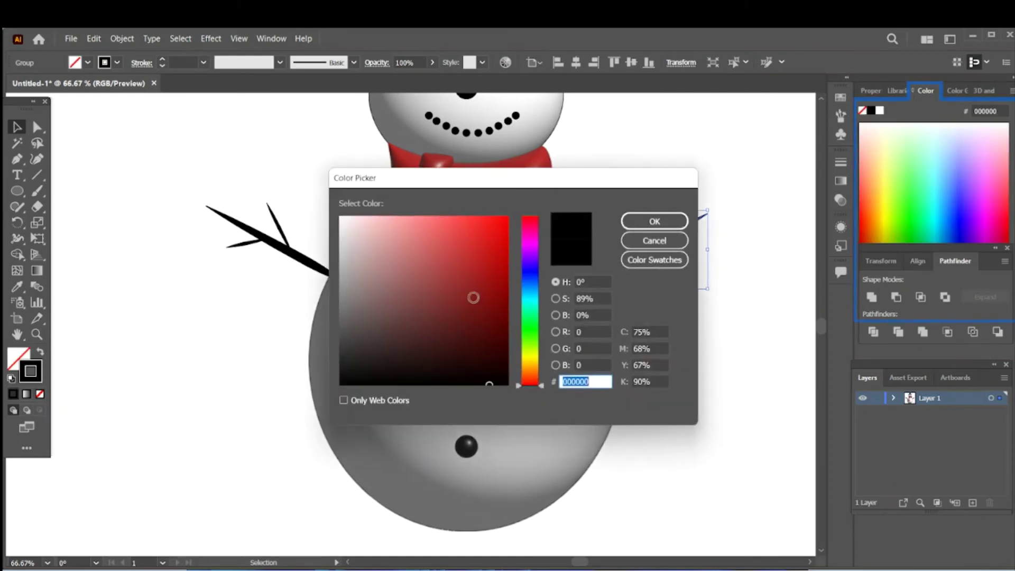
pyautogui.click(529, 379)
pyautogui.click(448, 230)
pyautogui.click(655, 221)
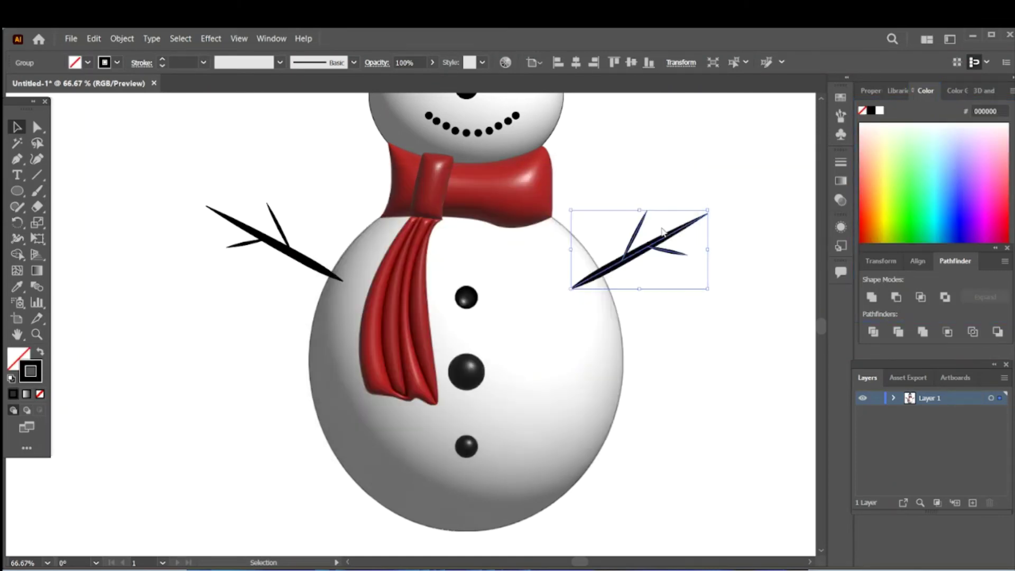
# Step: Apply the 3D and Materials Inflate effect to the right twig arm
pyautogui.click(984, 91)
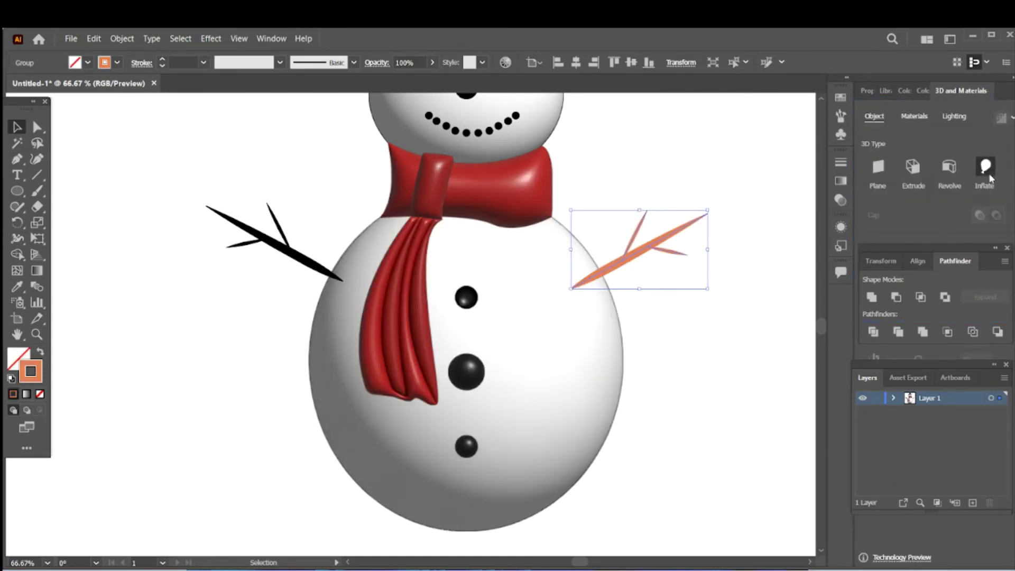
pyautogui.click(990, 179)
pyautogui.click(741, 309)
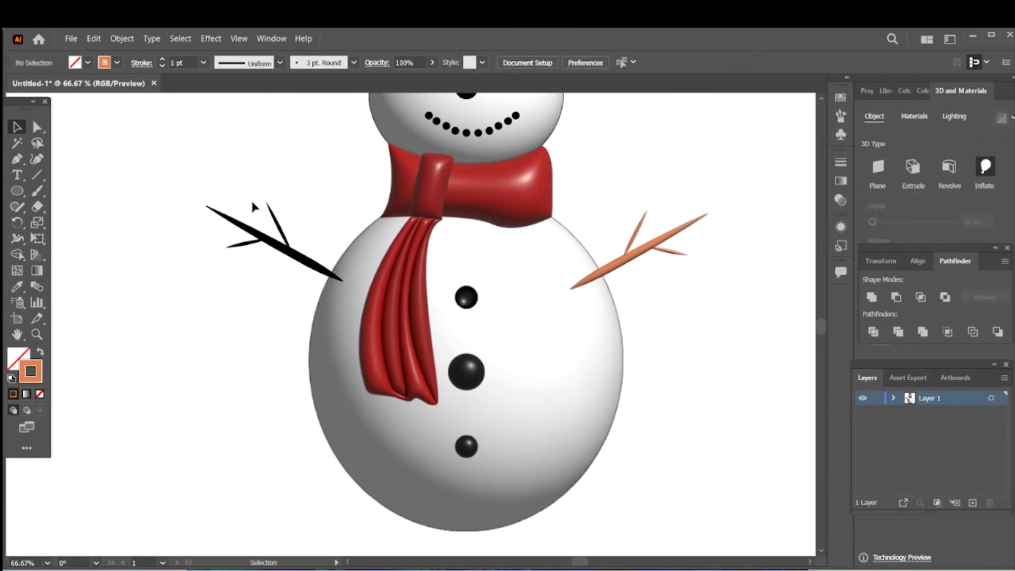
# Step: Eyedropper the right twig's orange style onto the left twig and inflate it
pyautogui.click(276, 247)
pyautogui.press('i')
pyautogui.click(638, 251)
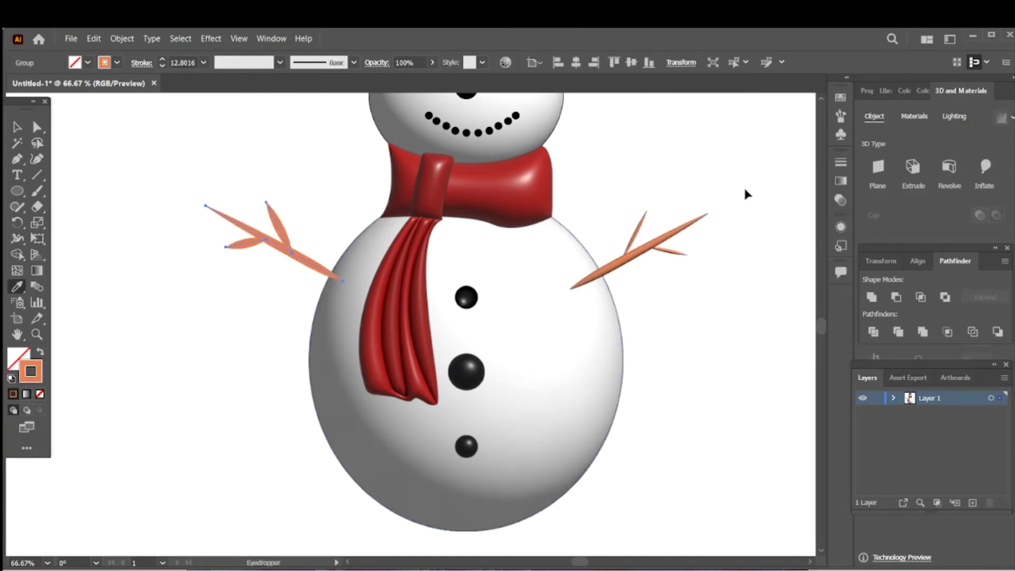
pyautogui.press('v')
pyautogui.click(994, 169)
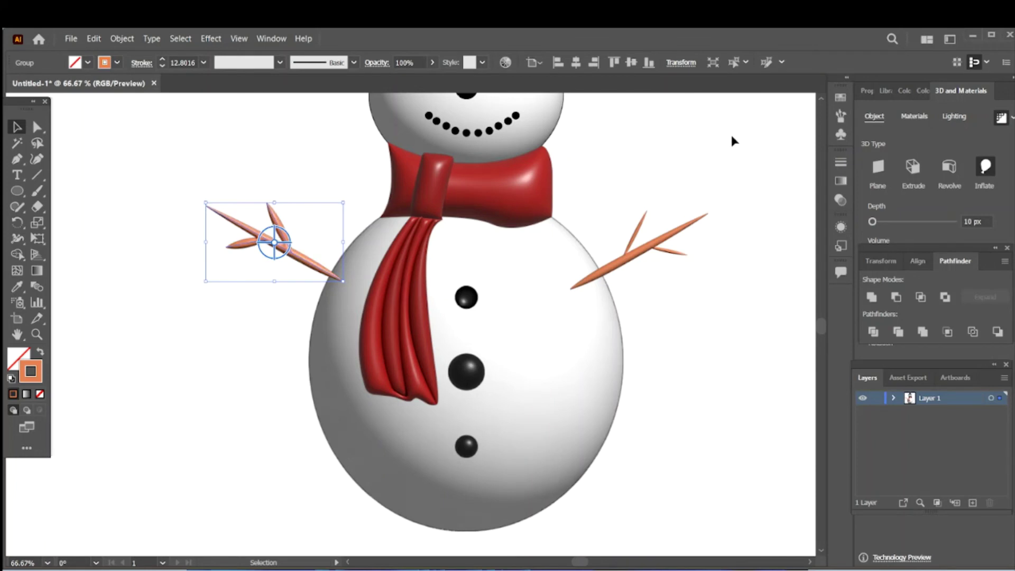
pyautogui.click(635, 157)
# Step: Zoom in on the face and group the smile dots together
pyautogui.scroll(5, 632, 263)
pyautogui.scroll(1, 582, 286)
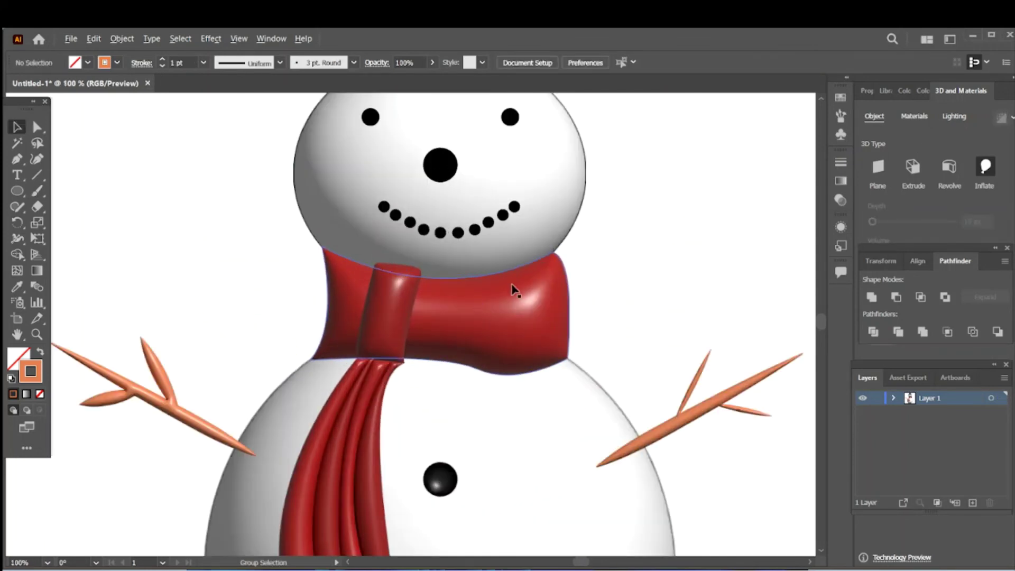
pyautogui.scroll(3, 533, 325)
pyautogui.moveTo(436, 376); pyautogui.dragTo(488, 381)
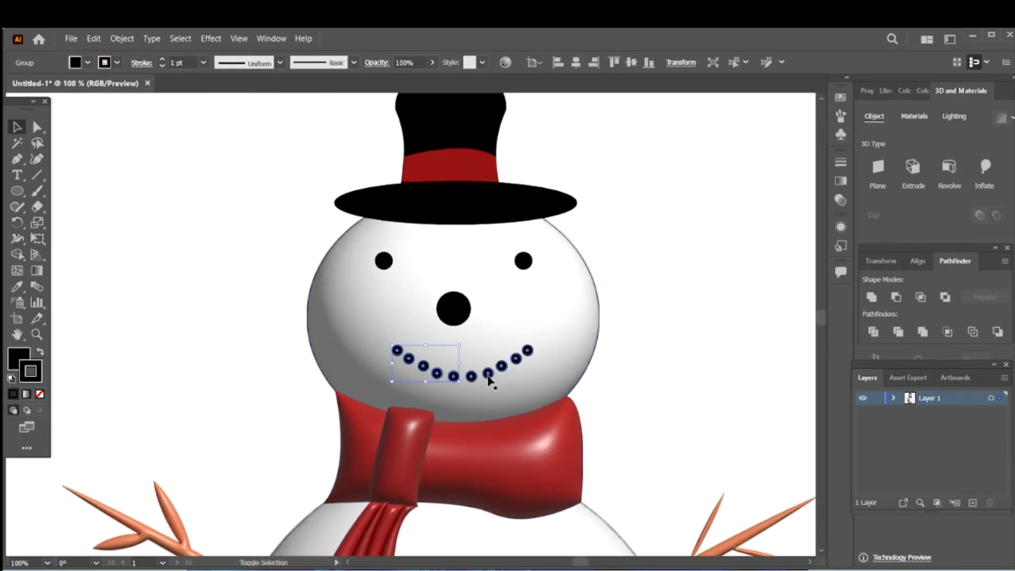
pyautogui.rightClick(494, 380)
pyautogui.click(524, 245)
pyautogui.click(692, 290)
# Step: Group both eyes with the nose and inflate the group into 3D
pyautogui.click(384, 261)
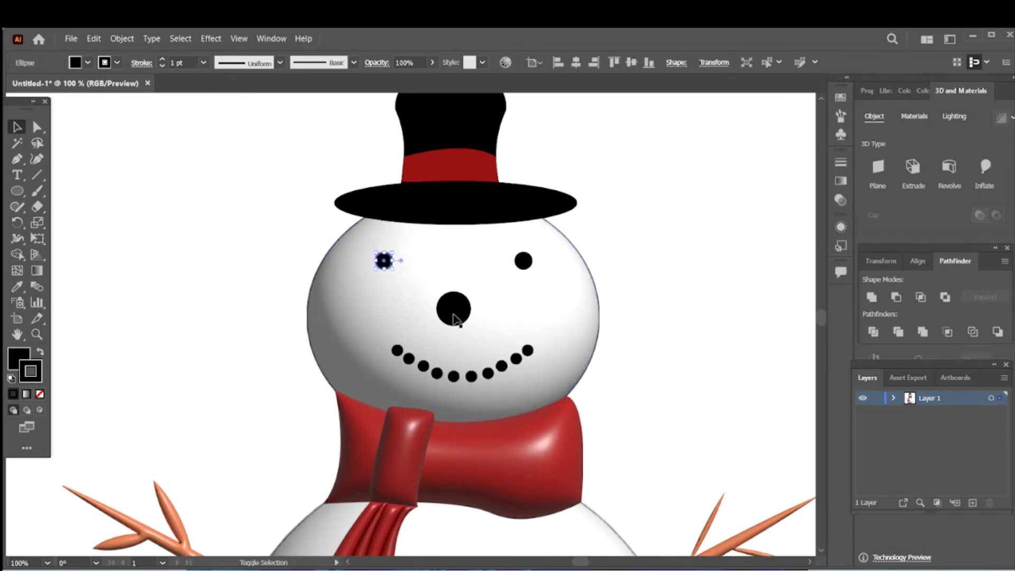
pyautogui.keyDown('shift'); pyautogui.click(453, 308); pyautogui.keyUp('shift')
pyautogui.keyDown('shift'); pyautogui.click(524, 261); pyautogui.keyUp('shift')
pyautogui.rightClick(524, 262)
pyautogui.click(550, 345)
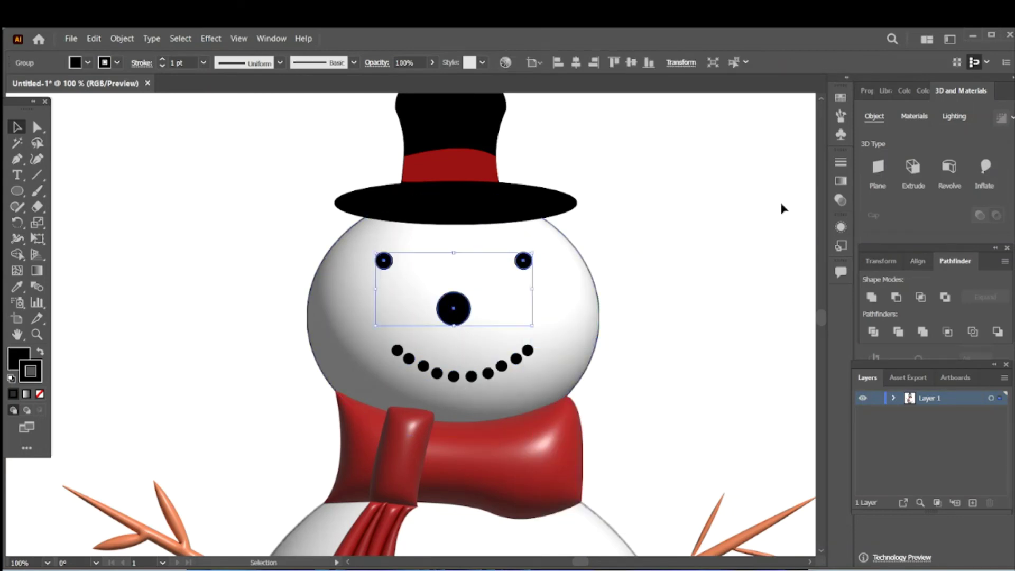
pyautogui.click(987, 169)
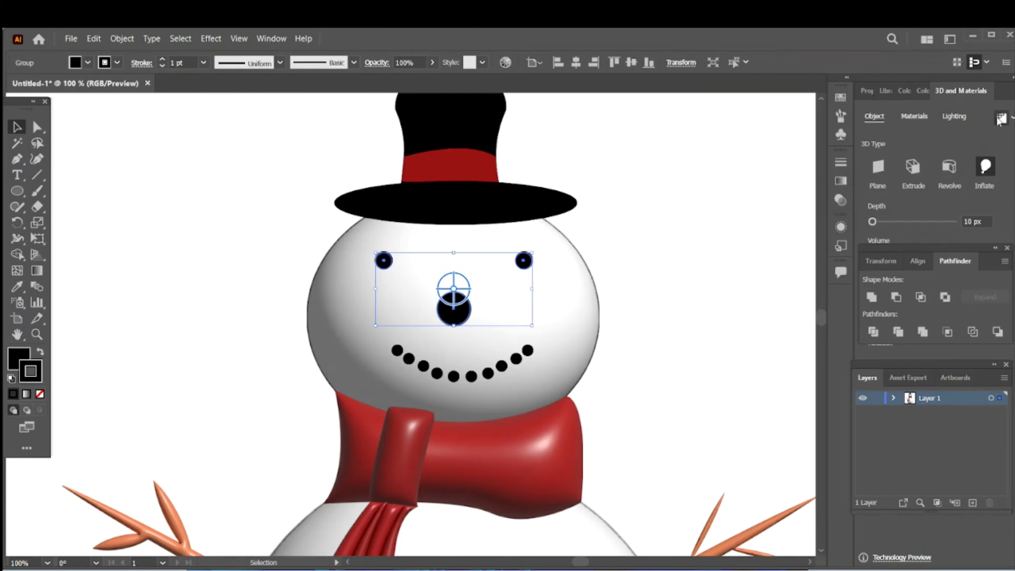
pyautogui.click(664, 245)
# Step: Inflate the grouped smile dots into 3D beads
pyautogui.click(510, 377)
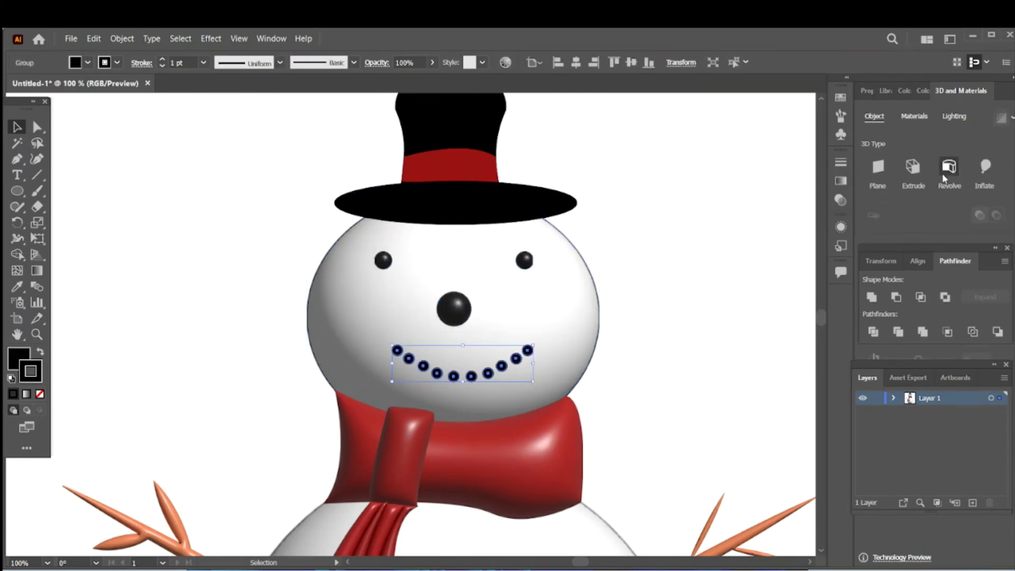
pyautogui.click(985, 167)
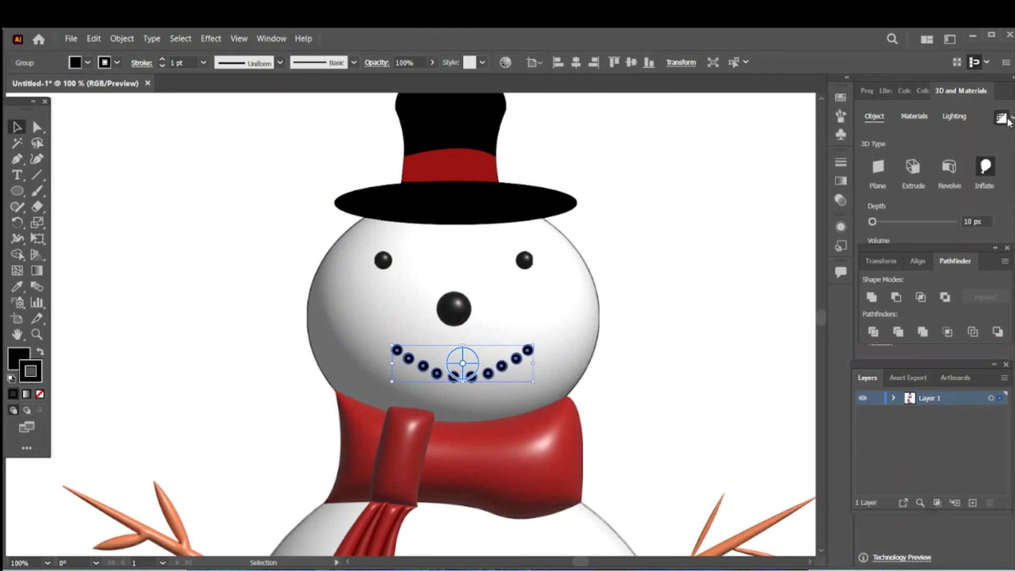
pyautogui.click(707, 236)
pyautogui.scroll(2, 688, 264)
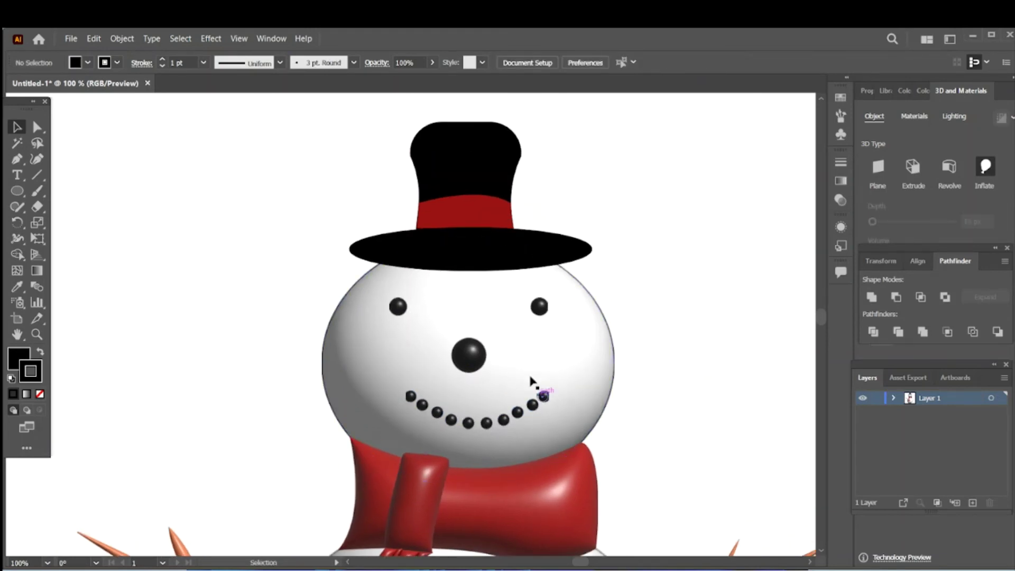
# Step: Inflate the hat brim, then group the red band with the crown and inflate them
pyautogui.click(486, 264)
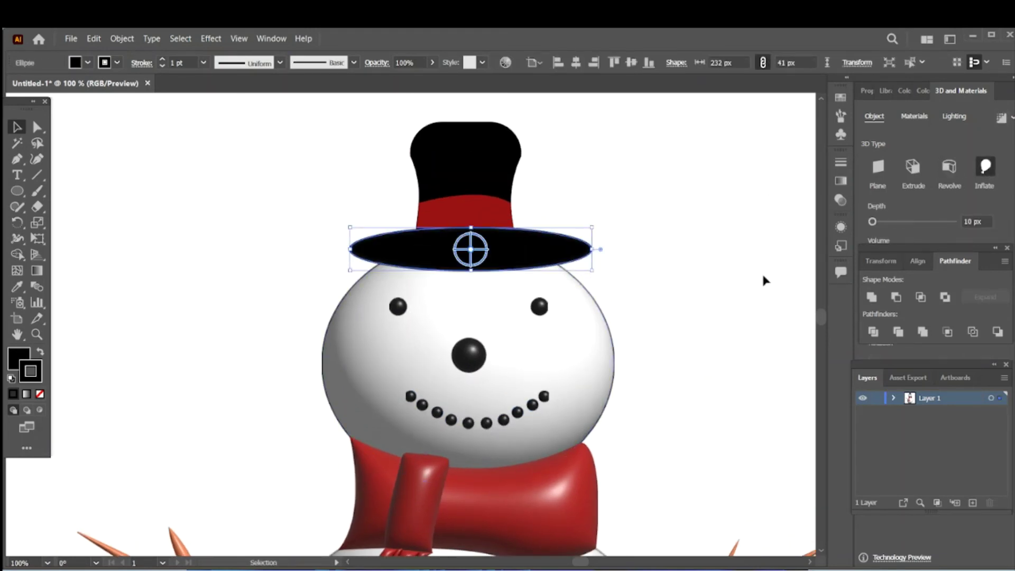
pyautogui.click(513, 197)
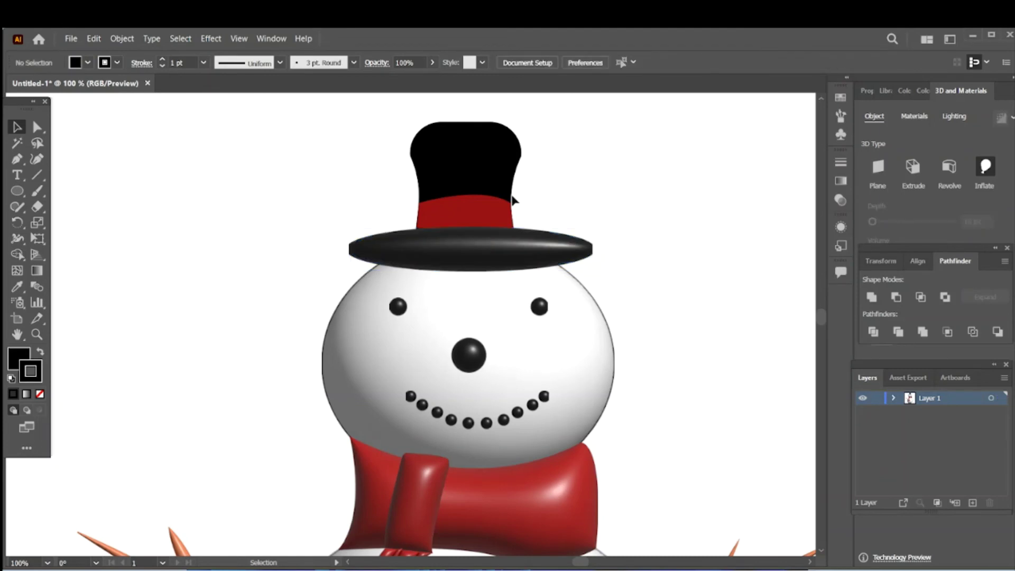
pyautogui.click(483, 213)
pyautogui.keyDown('shift'); pyautogui.click(491, 175); pyautogui.keyUp('shift')
pyautogui.rightClick(492, 171)
pyautogui.click(561, 255)
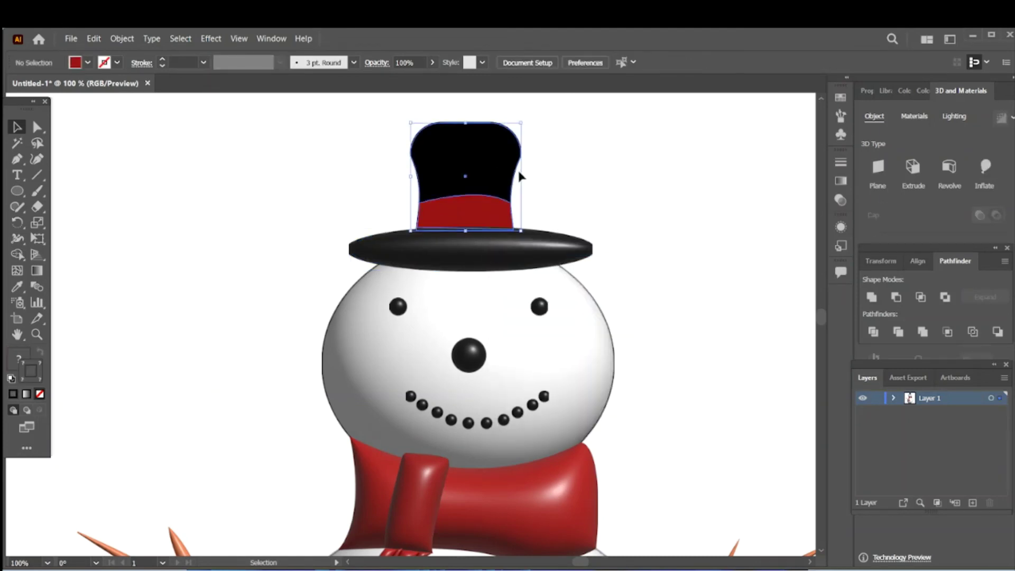
pyautogui.click(978, 169)
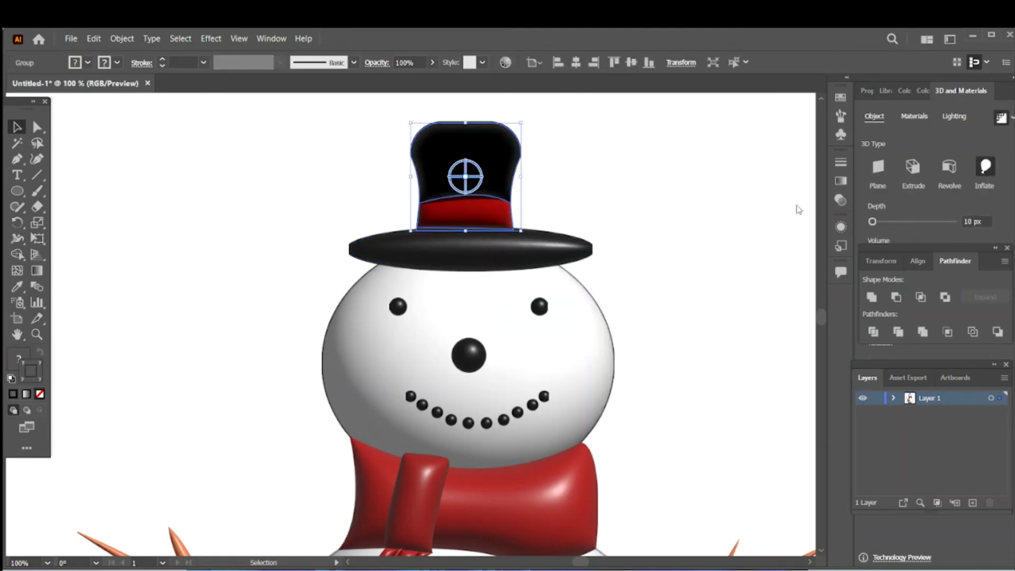
pyautogui.click(690, 308)
pyautogui.scroll(-4, 692, 312)
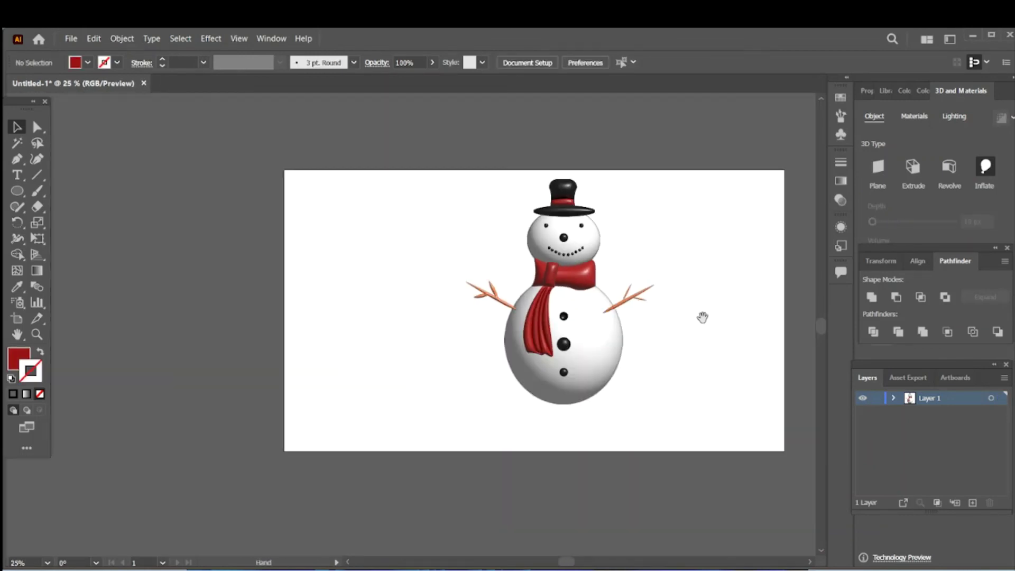
# Step: Select all snowman parts, align them horizontally, group them and centre the group on the artboard
pyautogui.scroll(1, 702, 318)
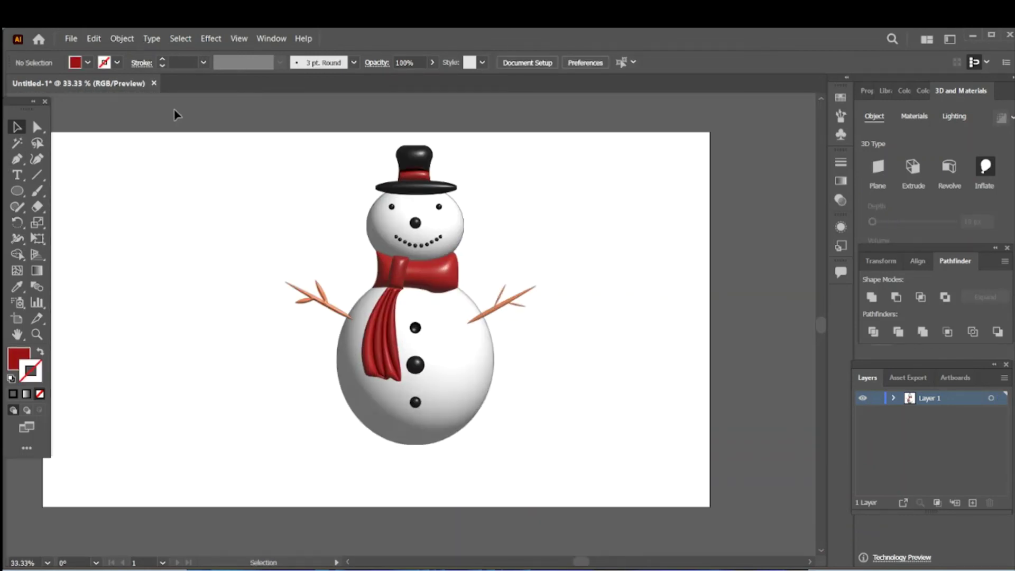
pyautogui.moveTo(514, 454); pyautogui.dragTo(576, 436)
pyautogui.hotkey('ctrl', 'a')
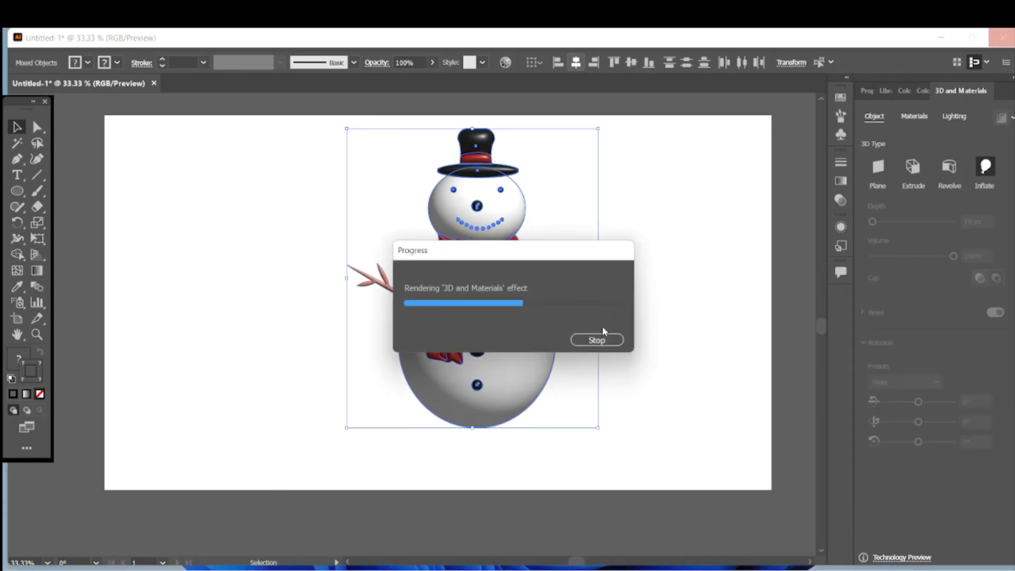
pyautogui.click(654, 349)
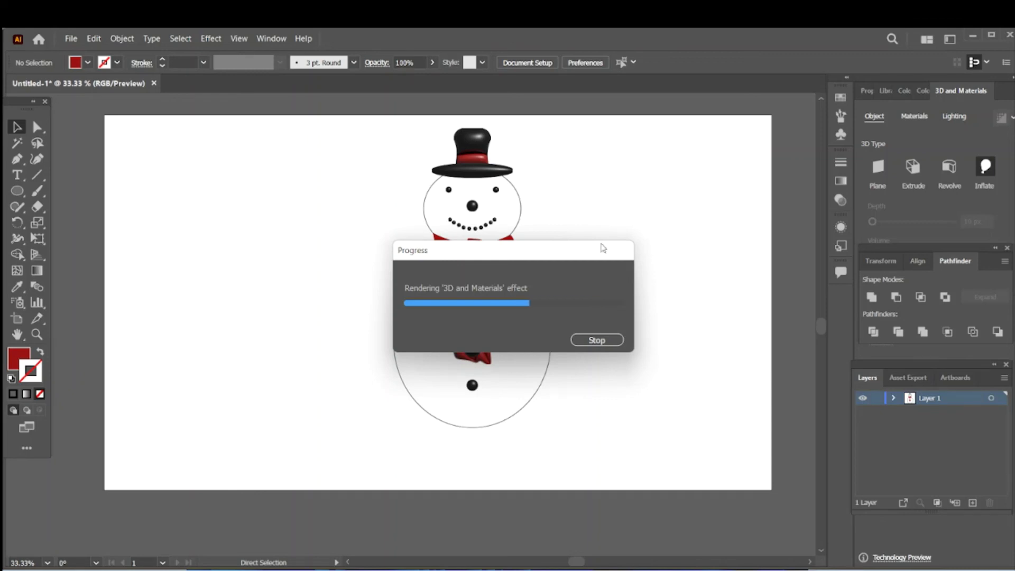
pyautogui.rightClick(493, 277)
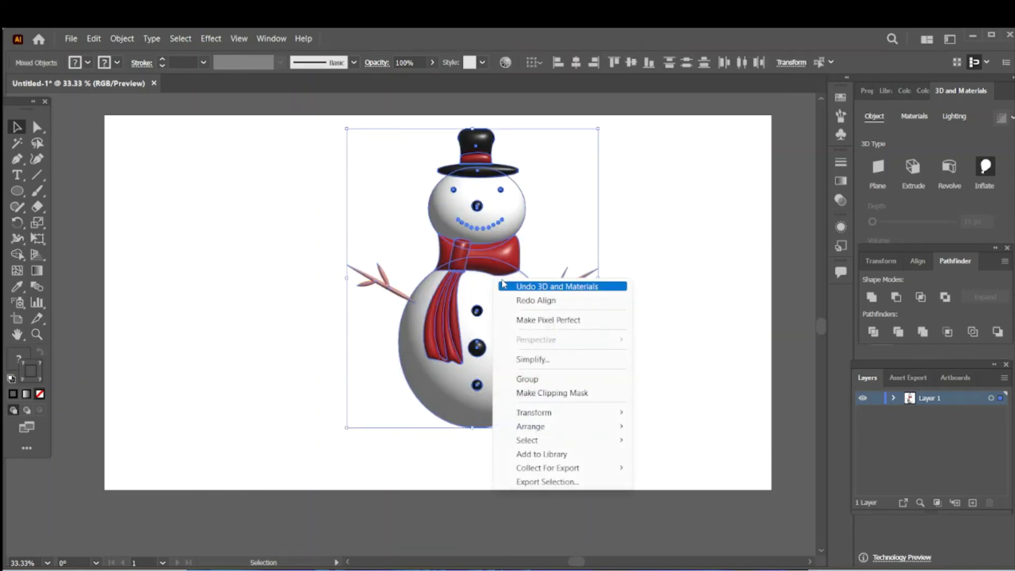
pyautogui.click(545, 380)
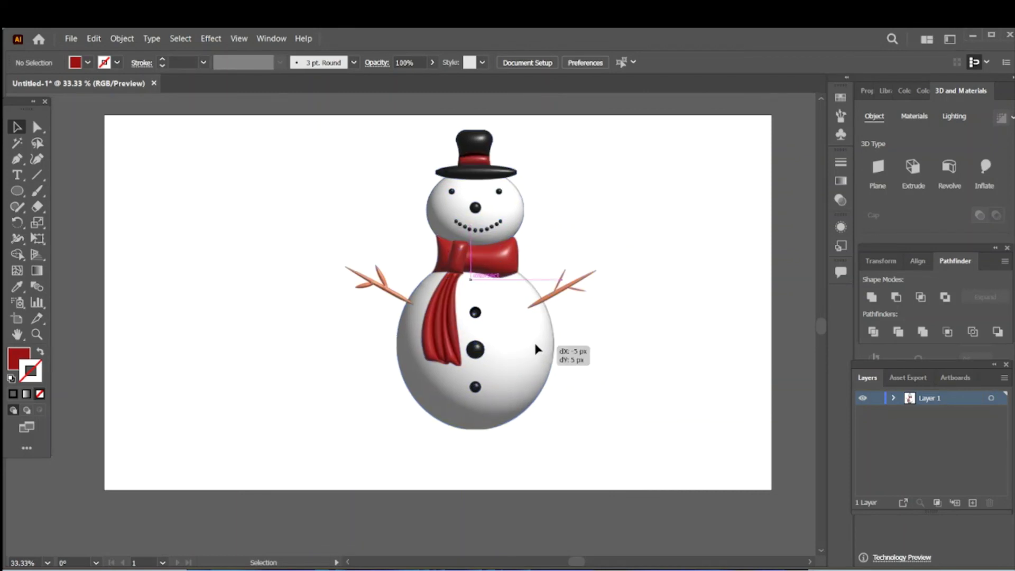
pyautogui.moveTo(538, 347); pyautogui.dragTo(500, 347)
pyautogui.click(300, 227)
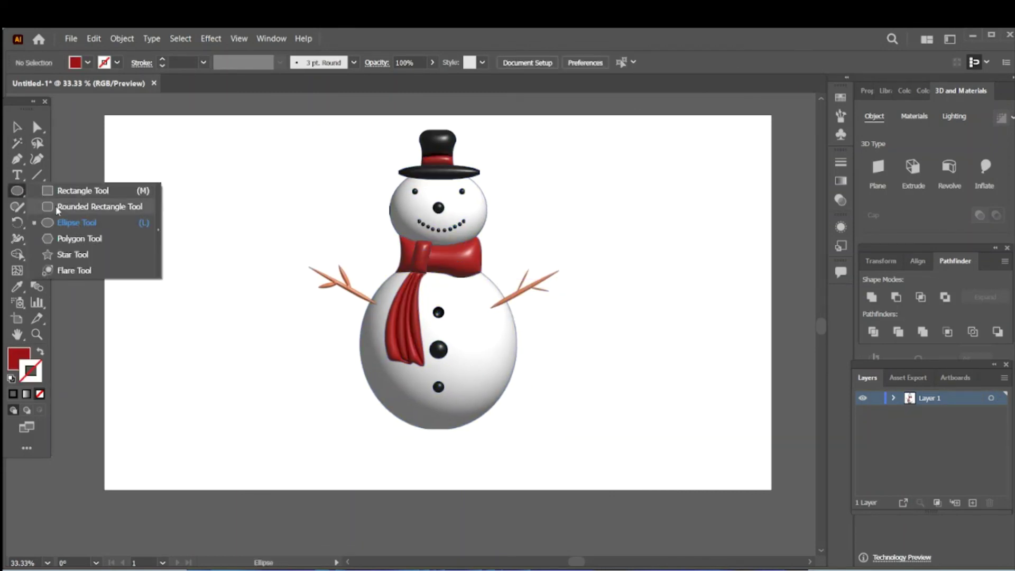
# Step: Draw a full-artboard rectangle behind the snowman filled with light blue a0e3f2
pyautogui.moveTo(18, 192); pyautogui.dragTo(69, 193)
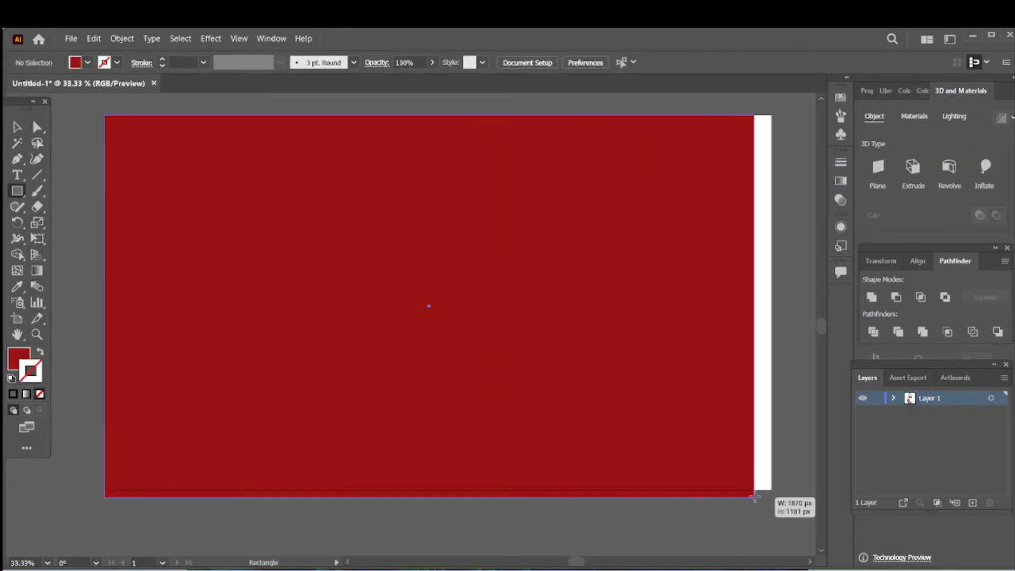
pyautogui.moveTo(104, 115); pyautogui.dragTo(772, 490)
pyautogui.rightClick(711, 451)
pyautogui.click(892, 430)
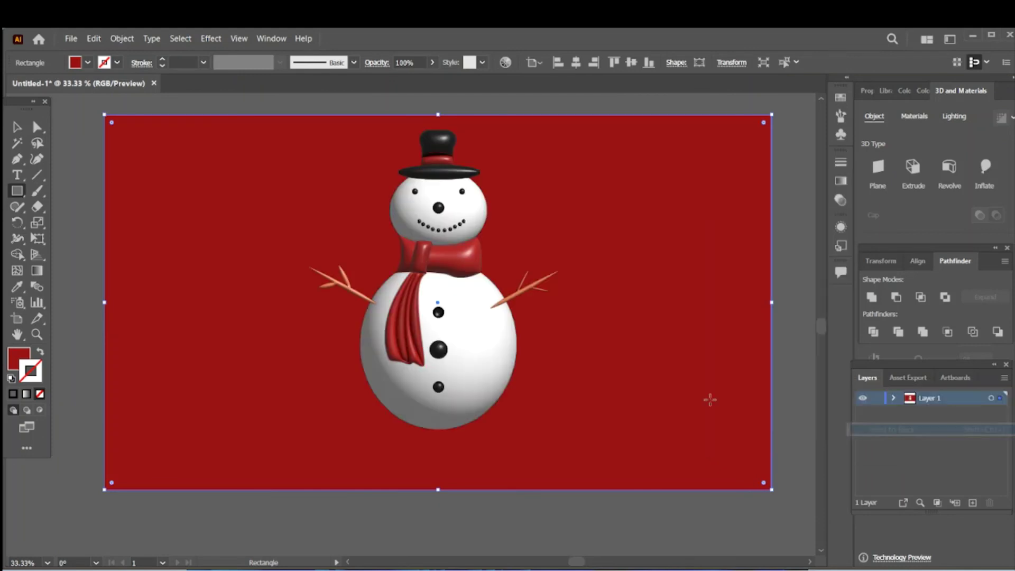
pyautogui.doubleClick(19, 358)
pyautogui.write('a0e3f2')
pyautogui.click(637, 222)
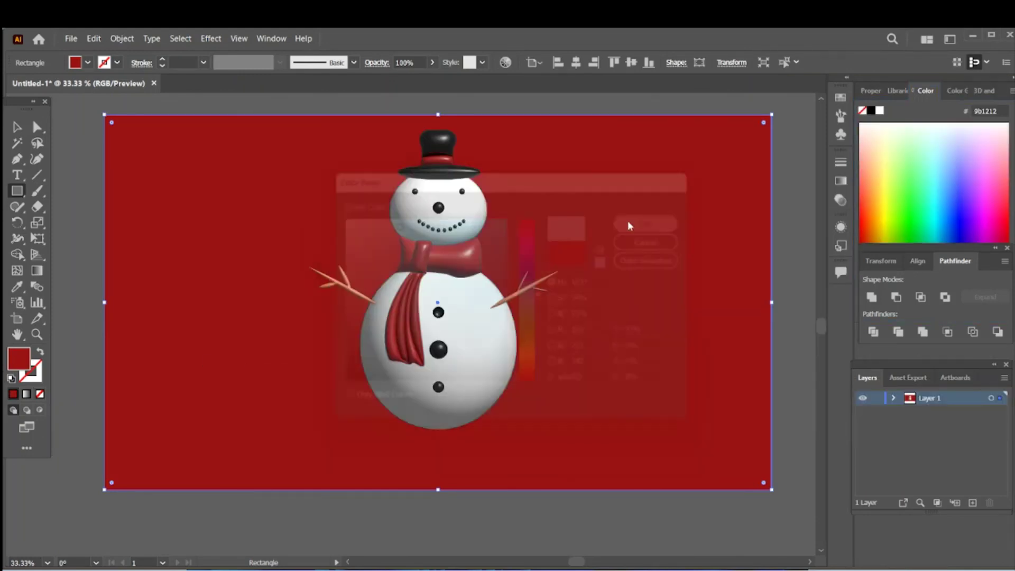
# Step: Nudge the snowman group slightly lower on the background
pyautogui.press('v')
pyautogui.click(76, 355)
pyautogui.moveTo(464, 359); pyautogui.dragTo(465, 365)
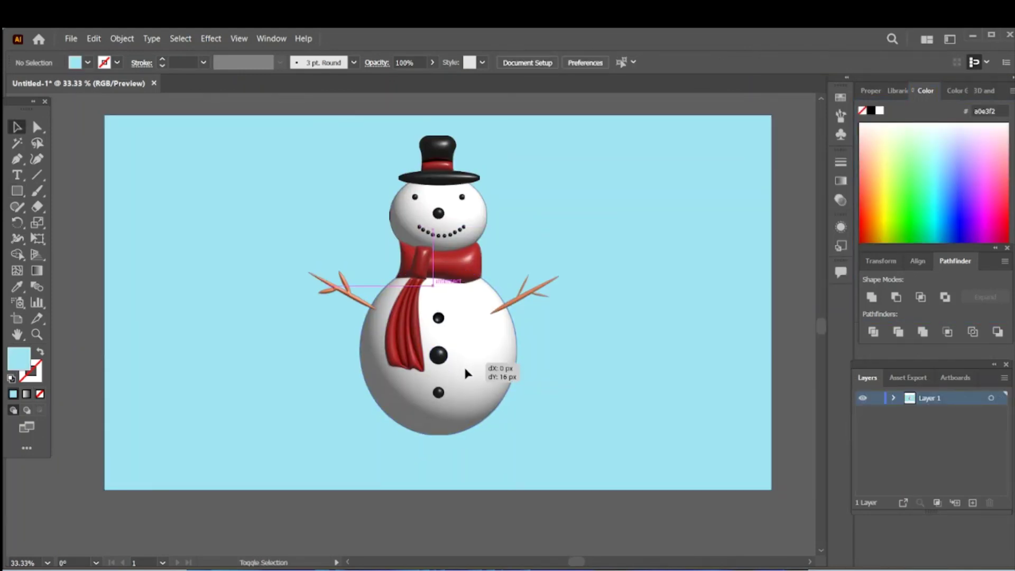